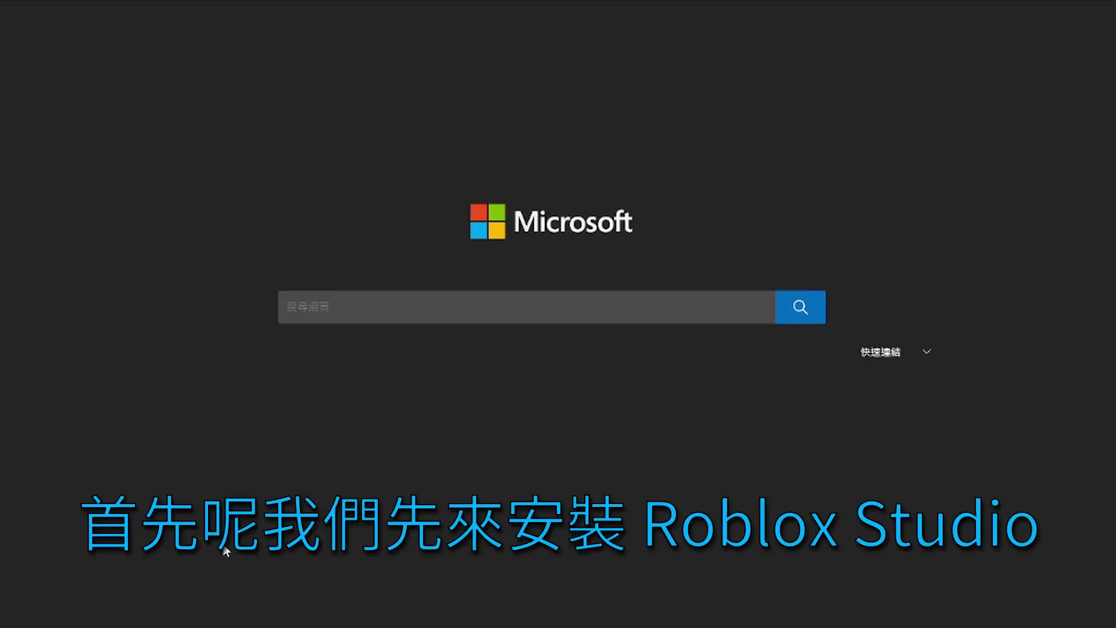
Search the web for "Roblox Studio" and open the official Roblox Studio page from the results.
click(548, 308)
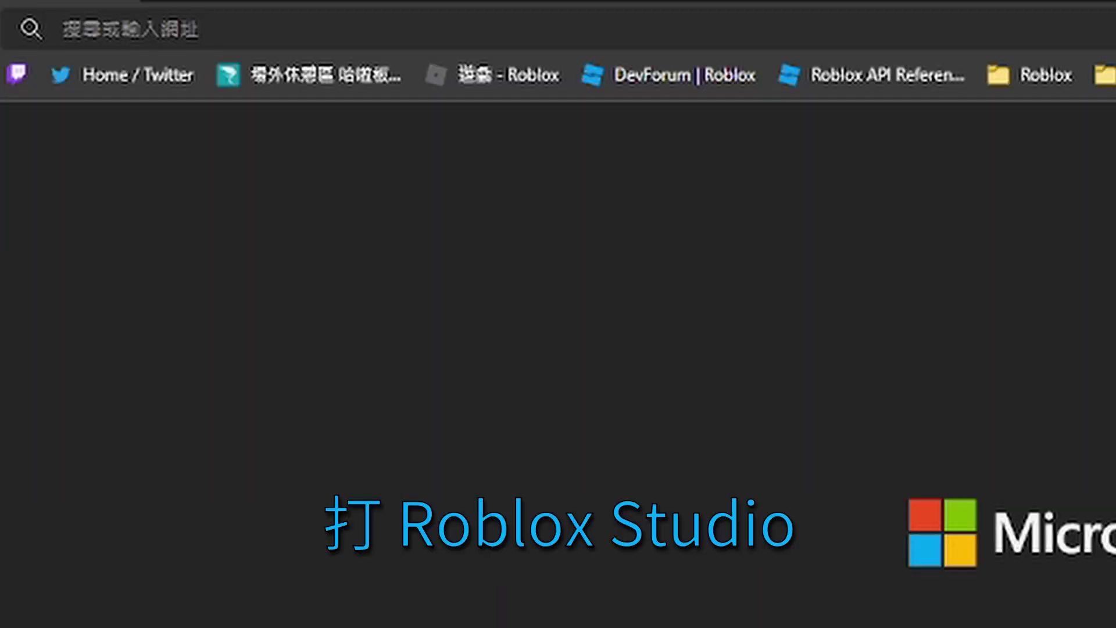
text(Roblox Studio)
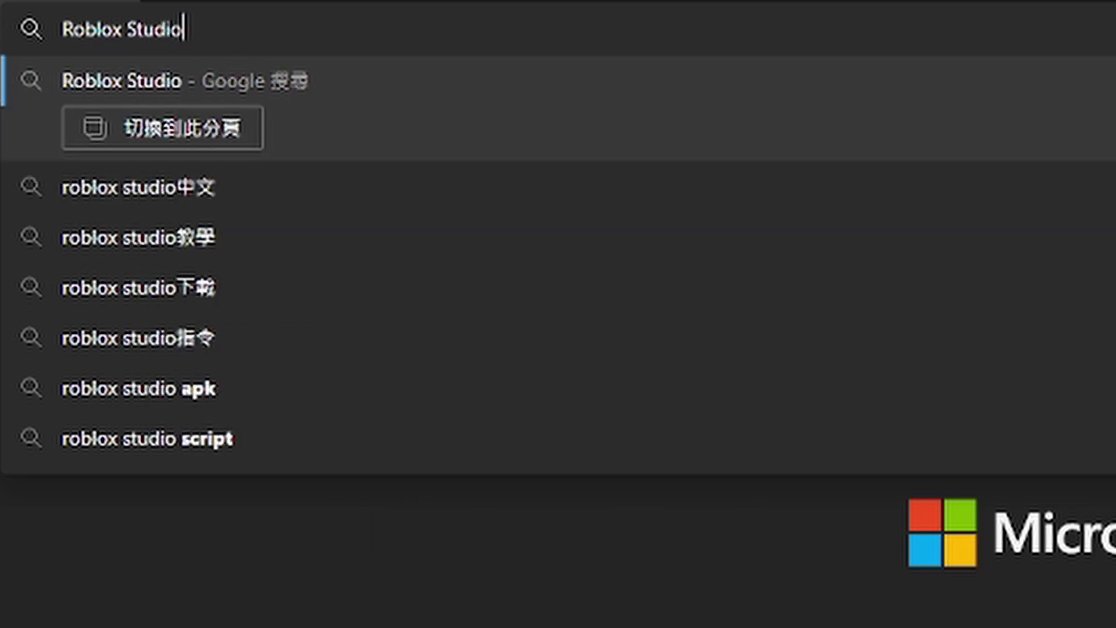
key(Return)
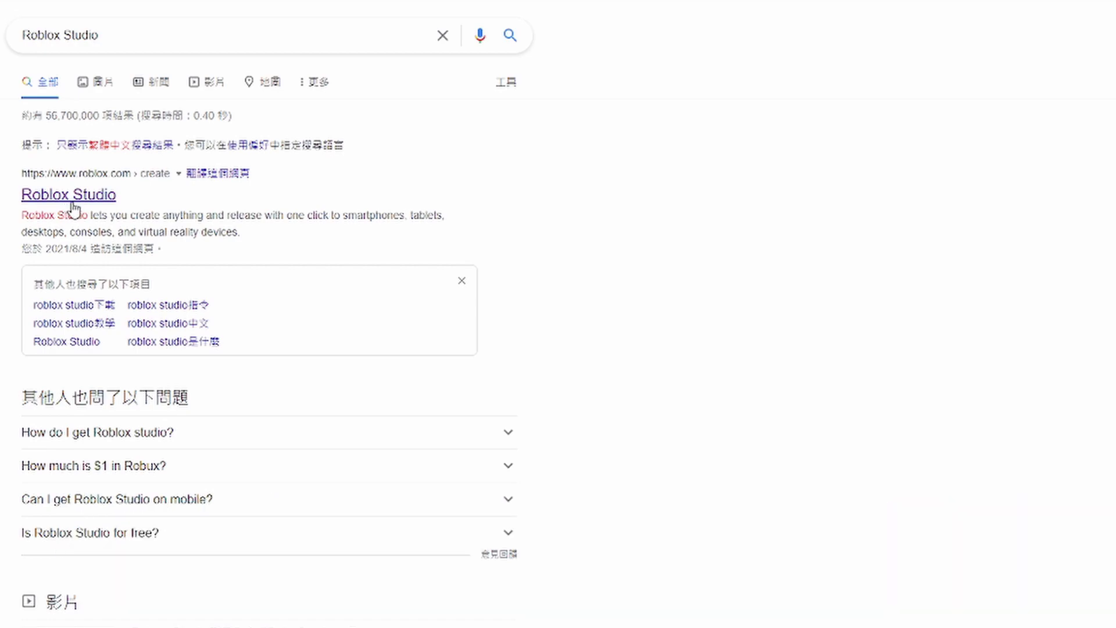
click(70, 202)
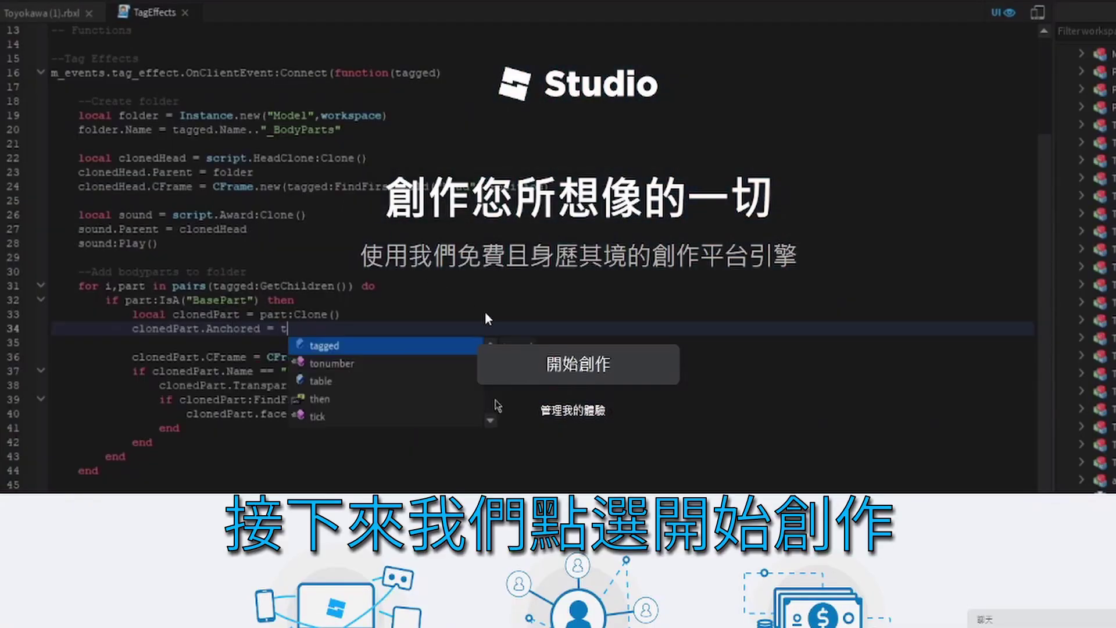
Start creating on the Studio page, dismiss the browser's prompt to open the app, and download Studio.
click(511, 364)
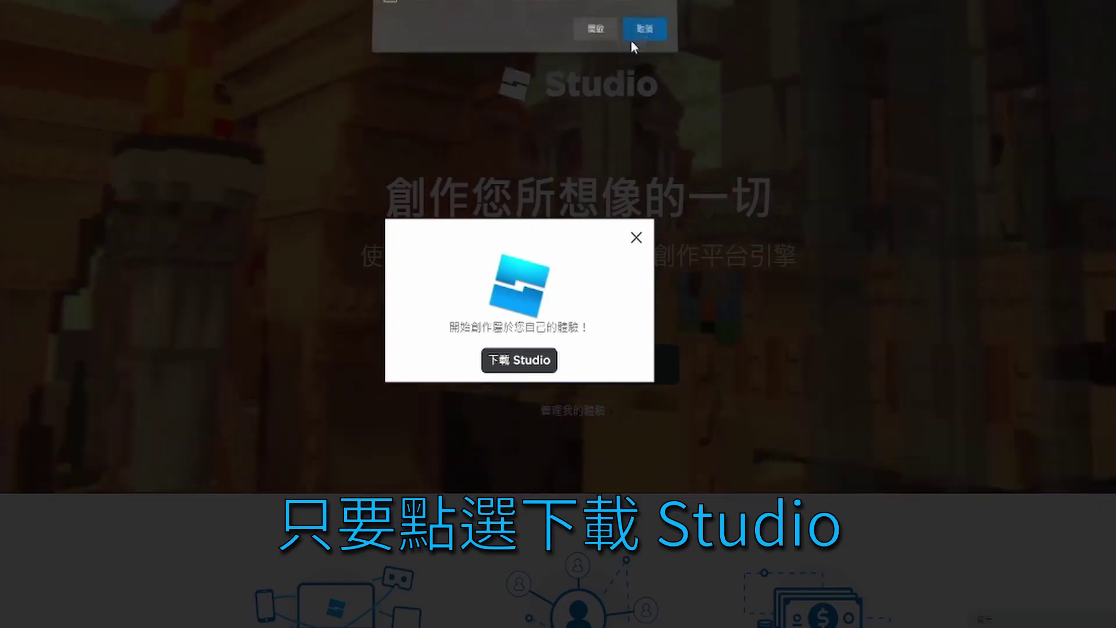
click(639, 34)
click(511, 361)
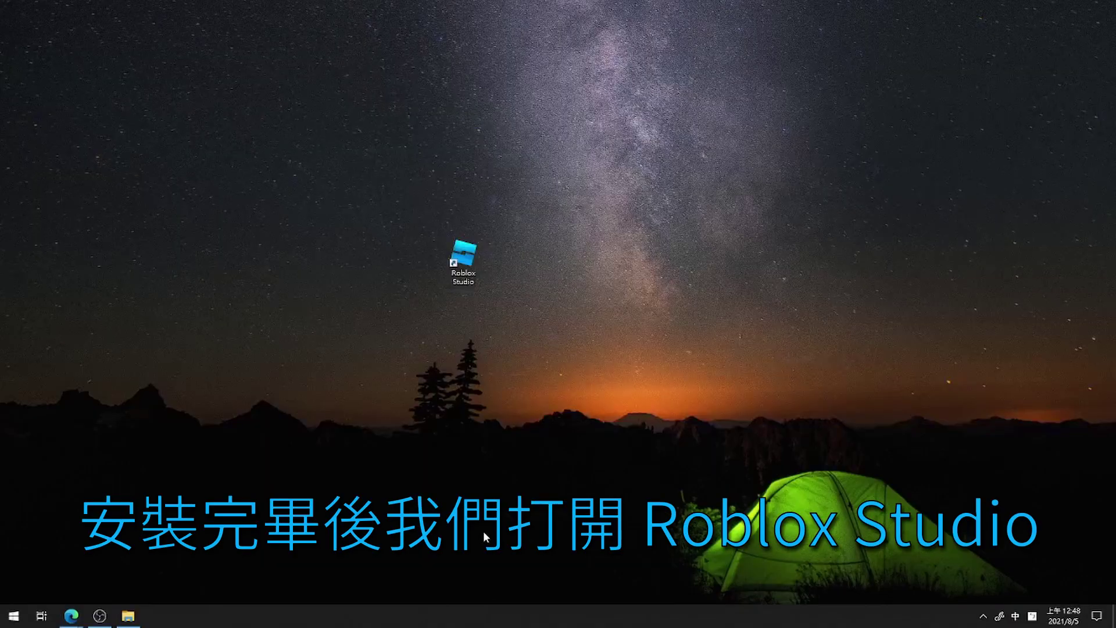
Launch Roblox Studio and create a new place from the Baseplate template after viewing the Theme and Gameplay templates.
double_click(463, 259)
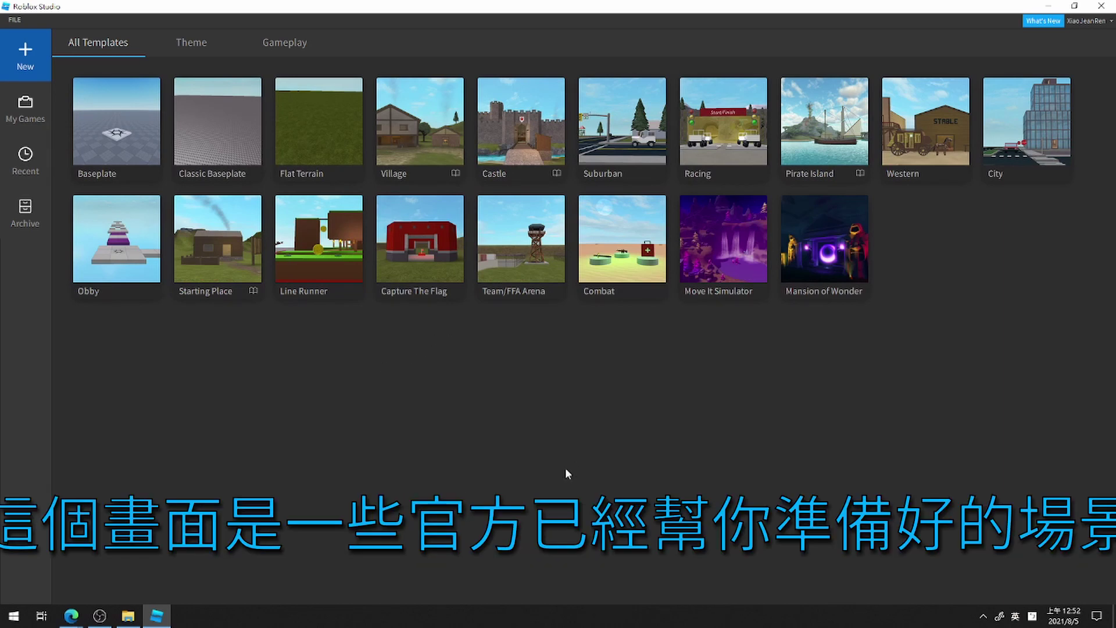
click(185, 52)
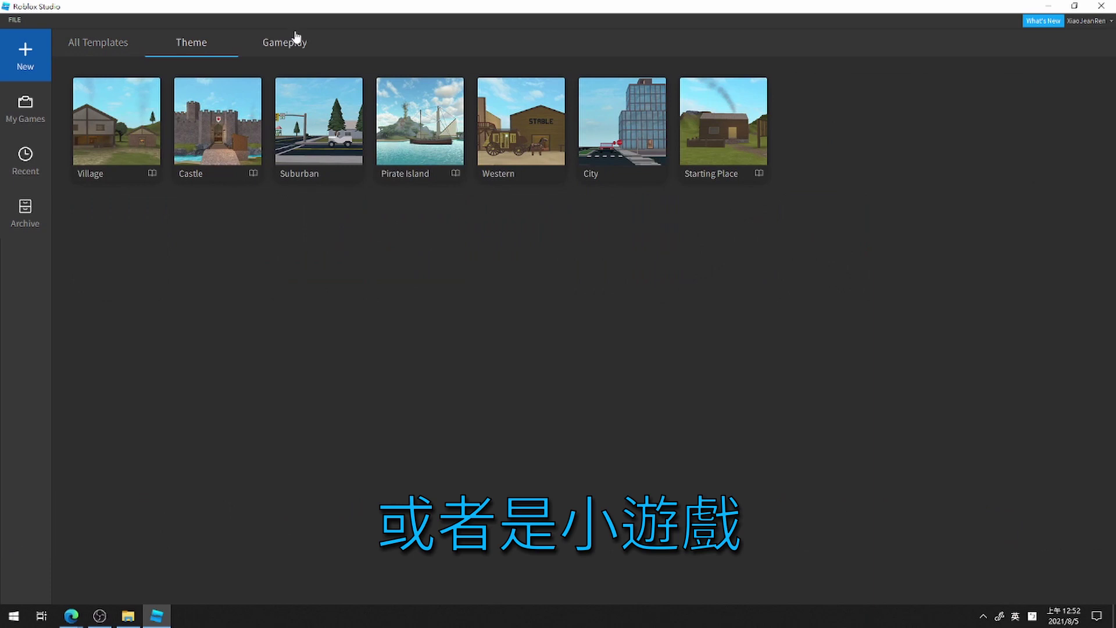
click(296, 38)
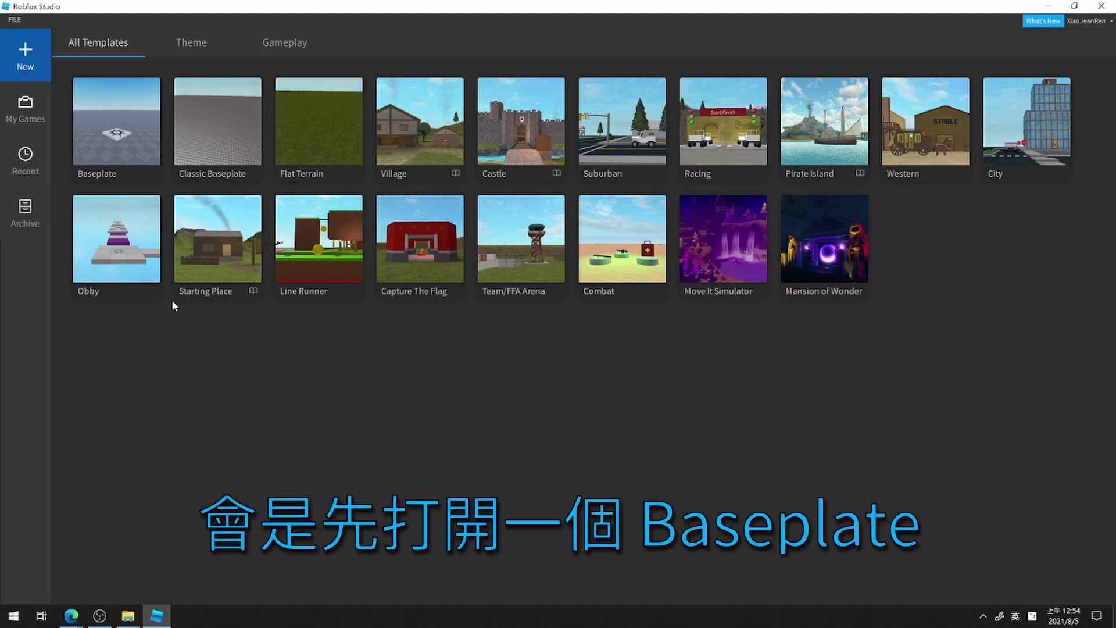
click(118, 153)
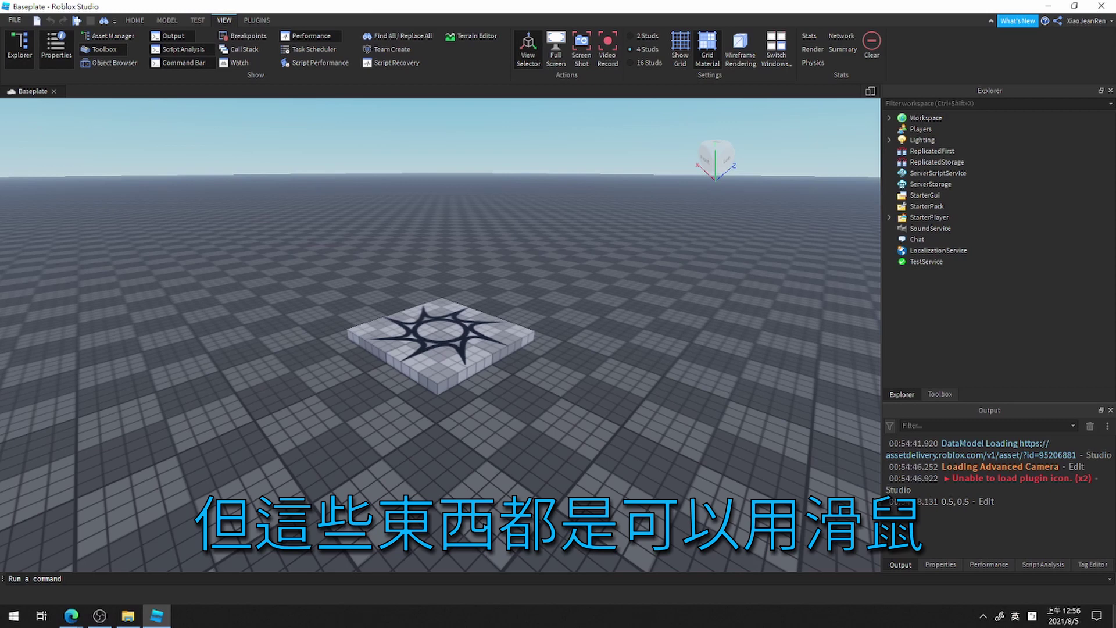
Float the Output window and dock it back, and close and reopen the Explorer and Toolbox windows.
drag(968, 409, 781, 393)
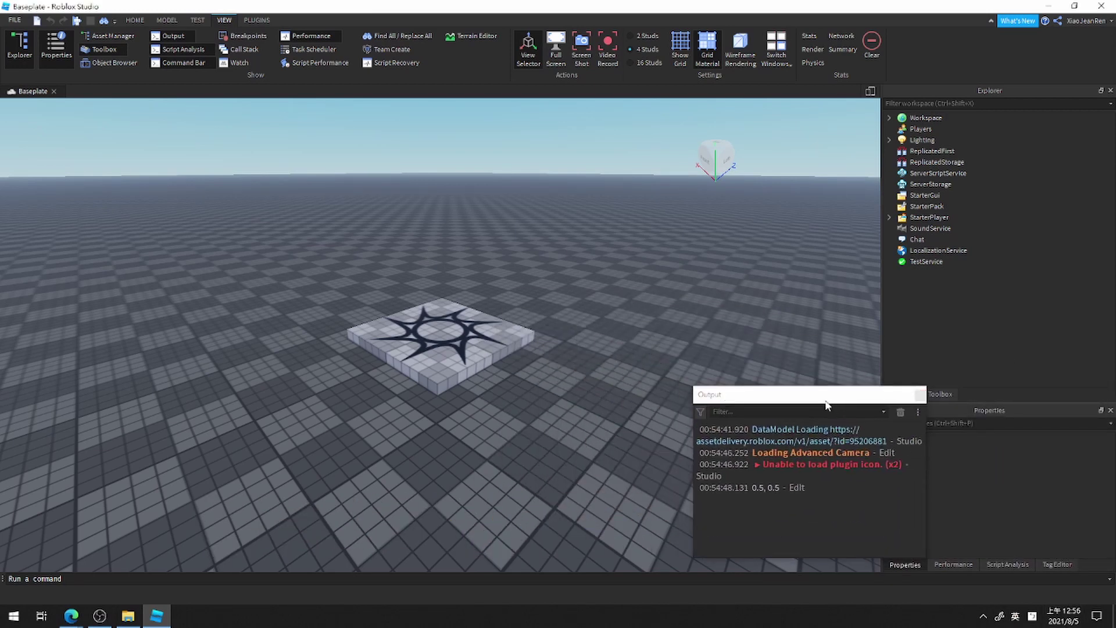
double_click(784, 394)
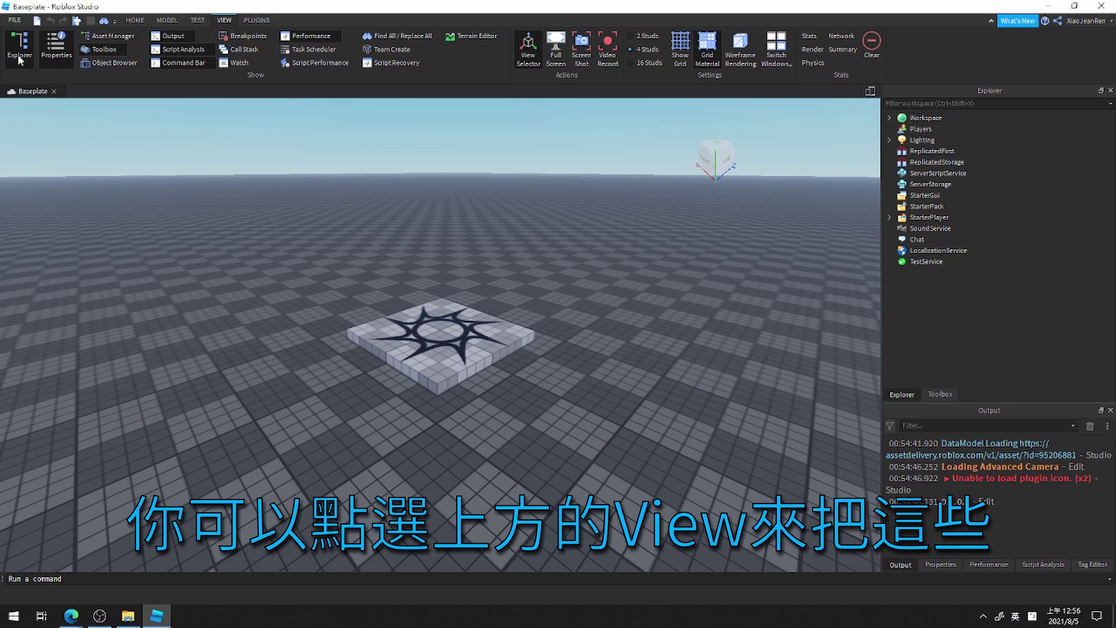
click(1109, 91)
click(1110, 90)
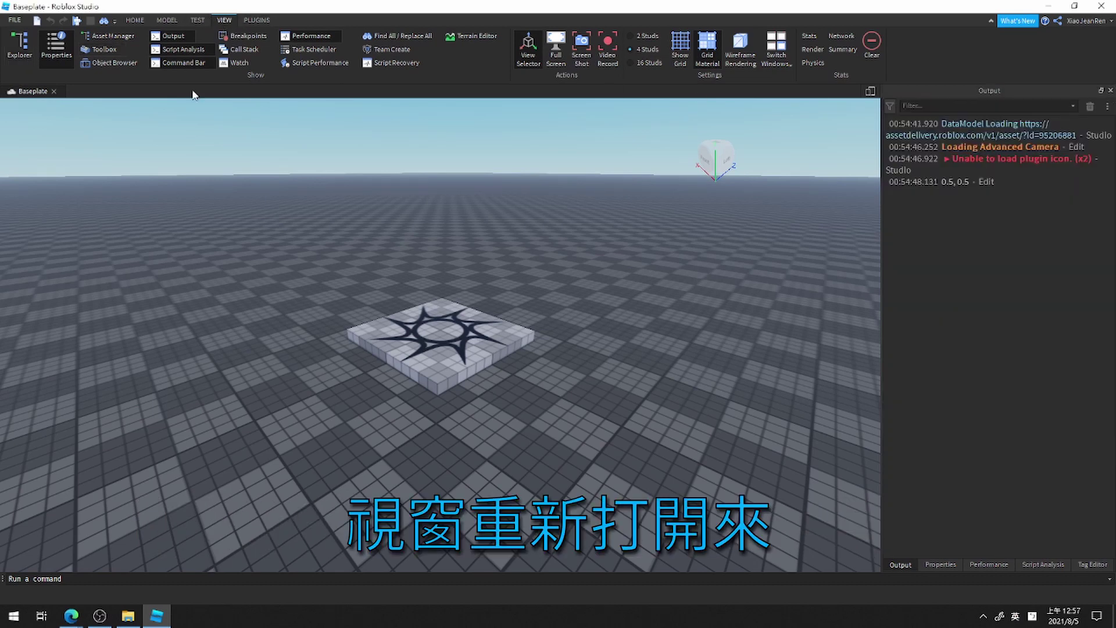
click(23, 51)
click(99, 49)
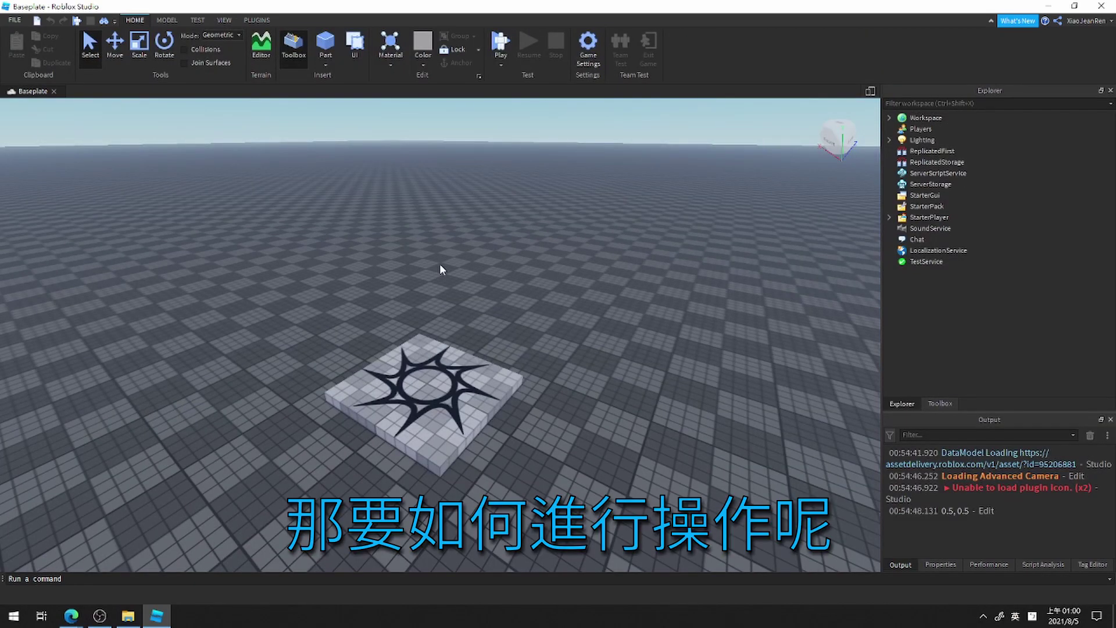
Fly and rotate the camera around the spawn location to view the baseplate from different angles.
key(s)
key(d)
key(a)
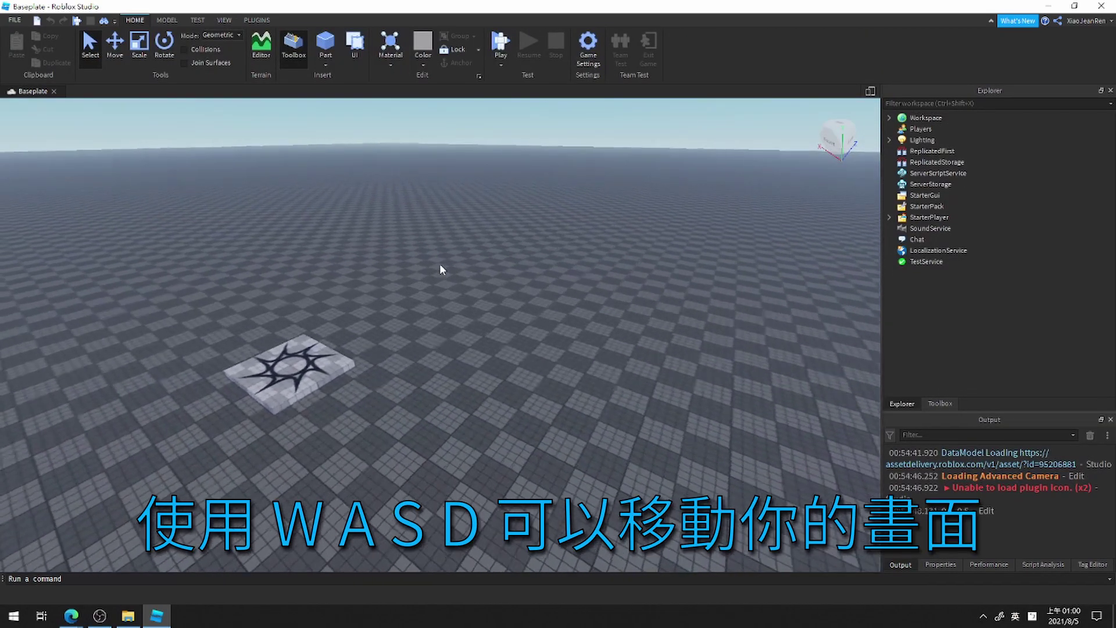
key(a)
key(d)
right_drag(439, 263, 349, 265)
key(w)
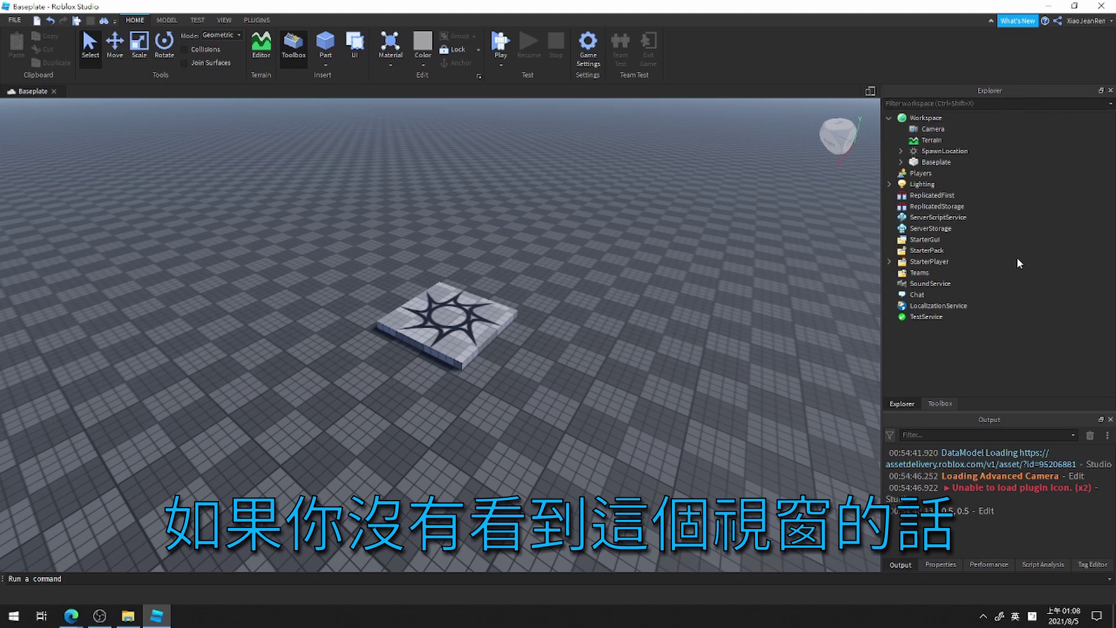
Hide the Explorer window and show it again.
click(225, 21)
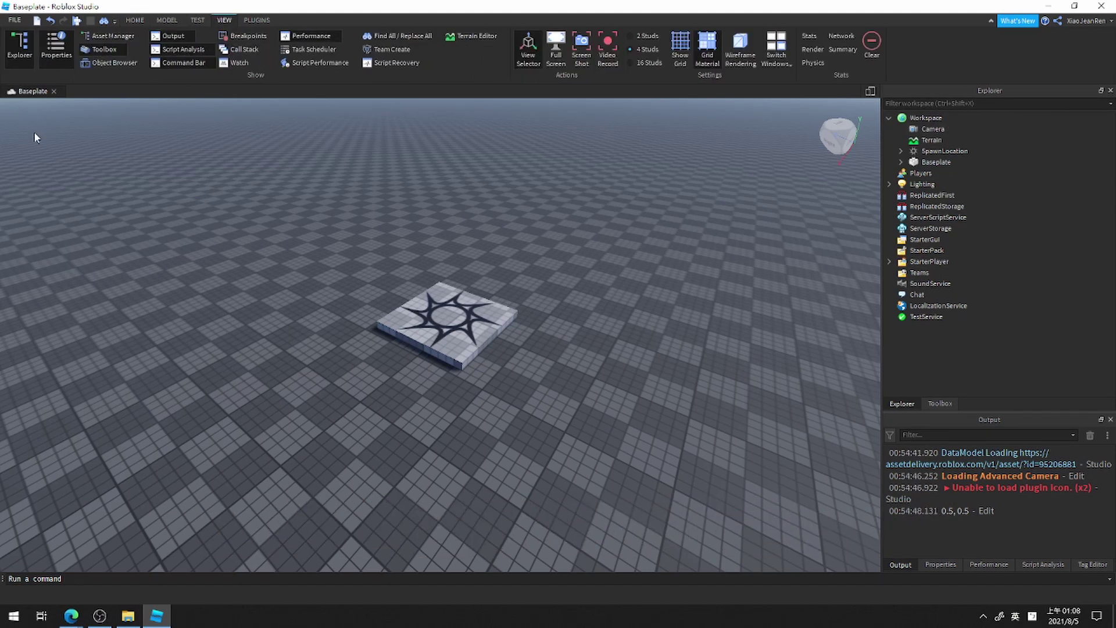
click(19, 48)
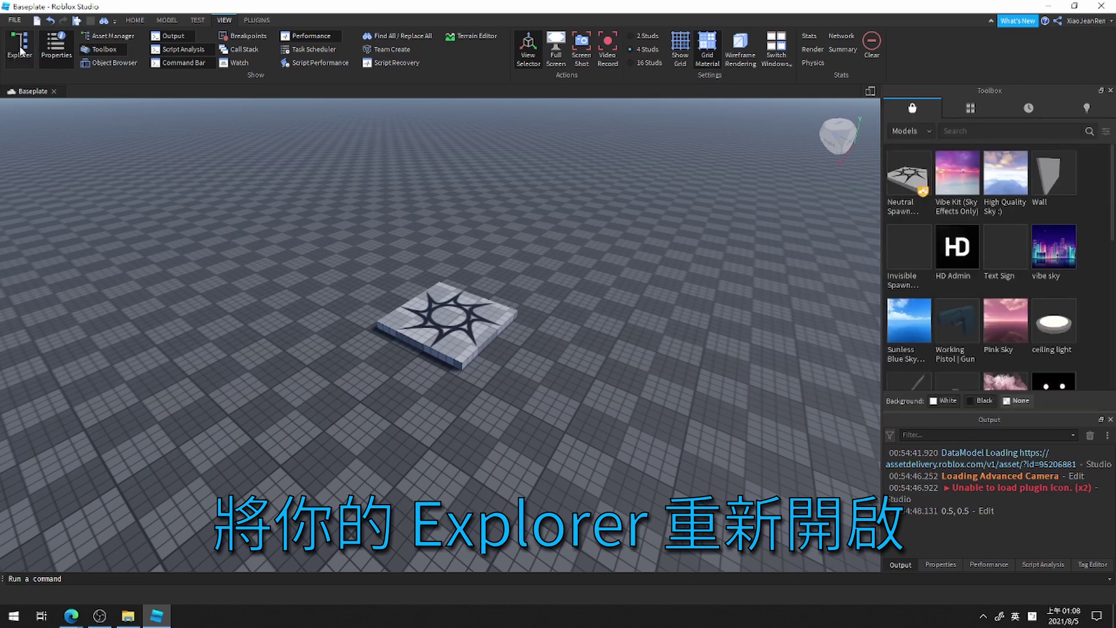
click(20, 49)
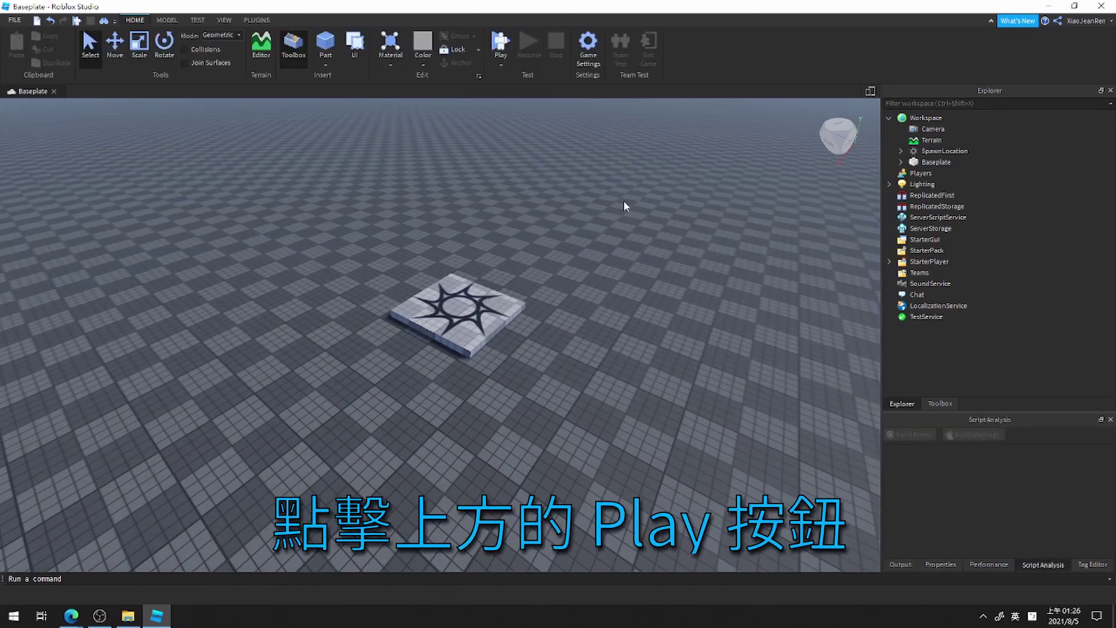
Playtest the baseplate by walking the character around the spawn location, and return to edit mode.
click(502, 46)
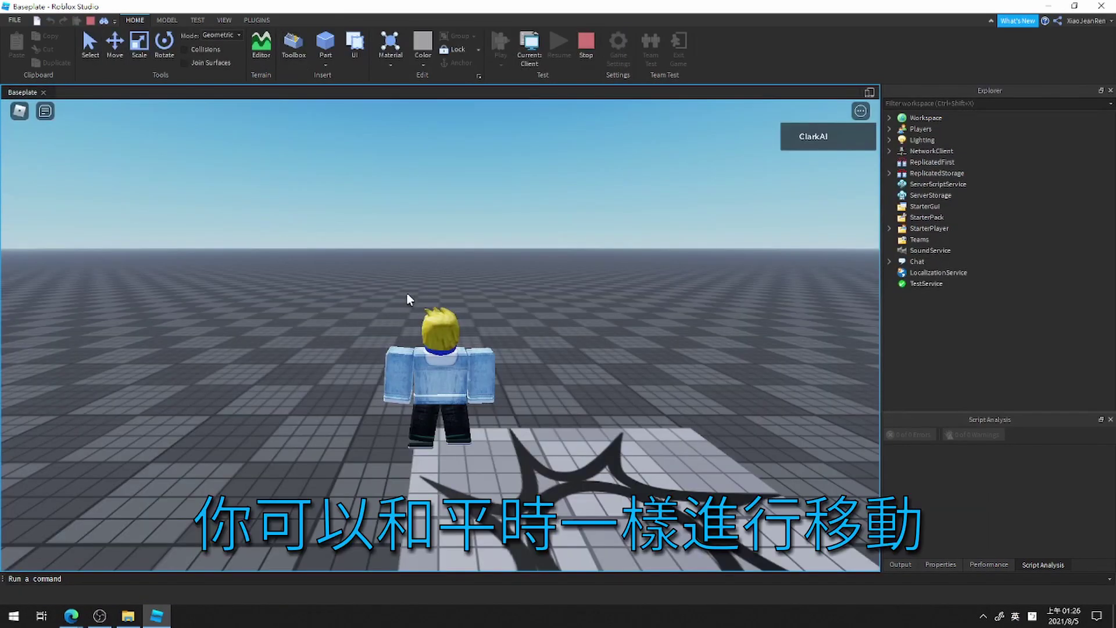
key(s)
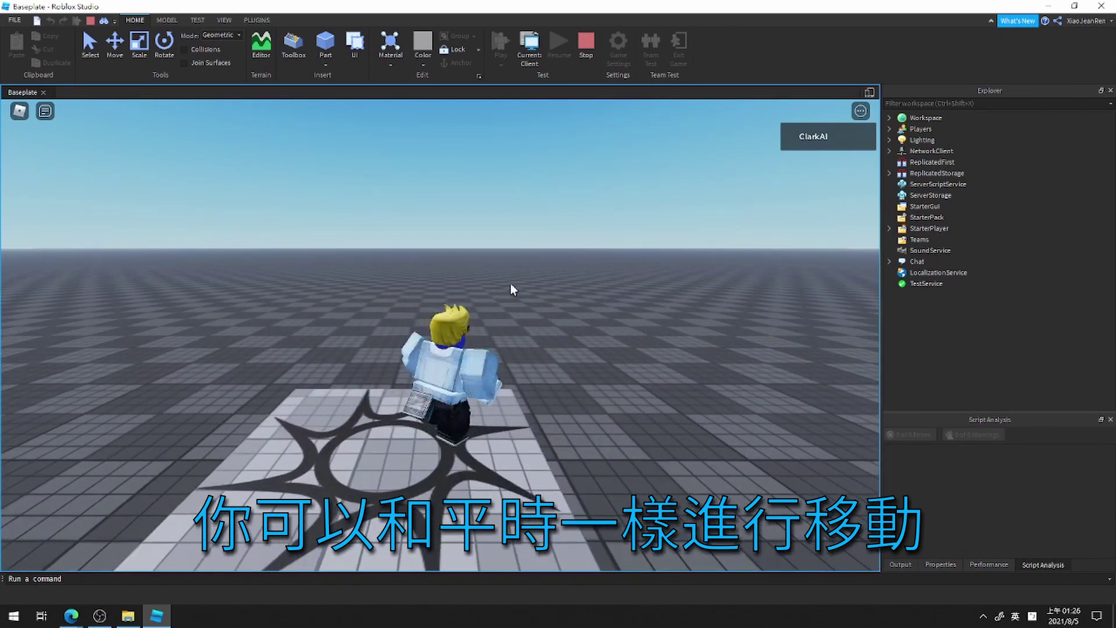
right_drag(510, 283, 430, 278)
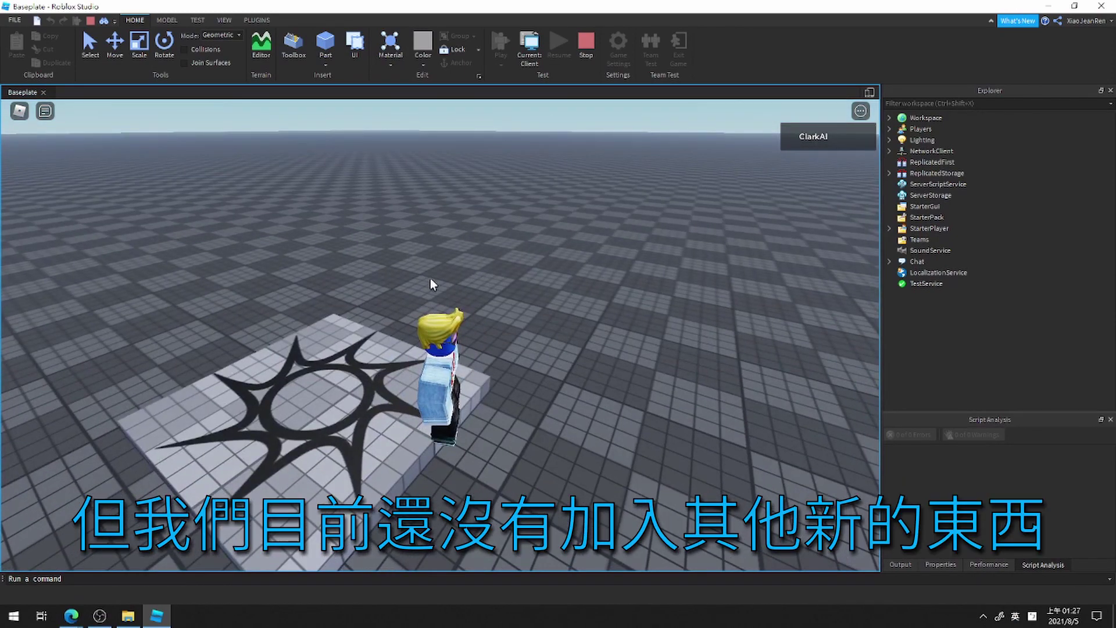
key(a)
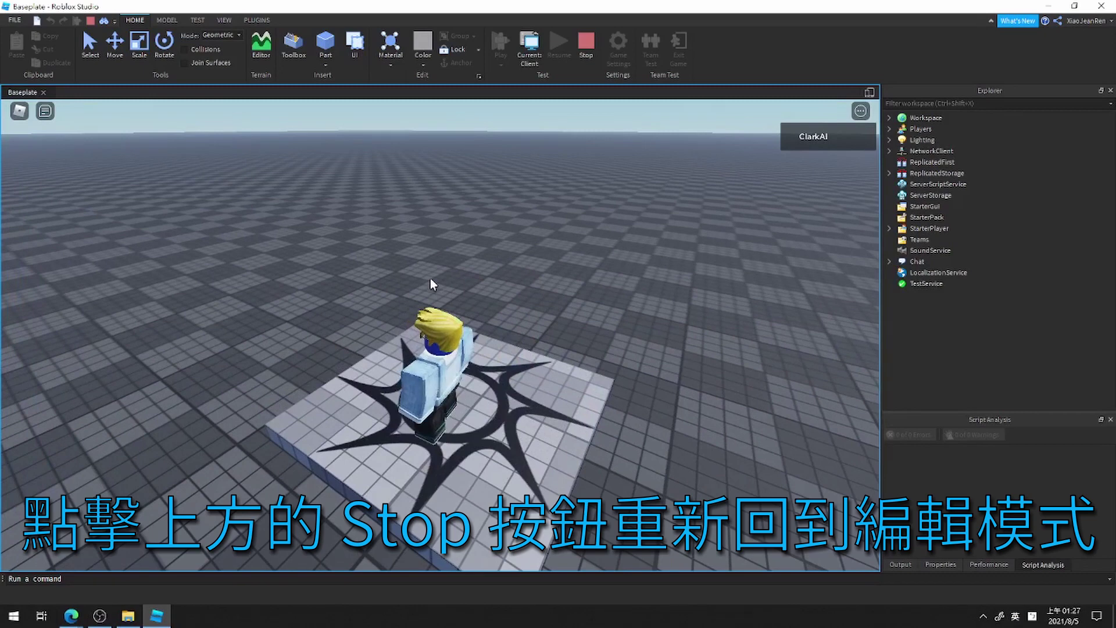
click(585, 55)
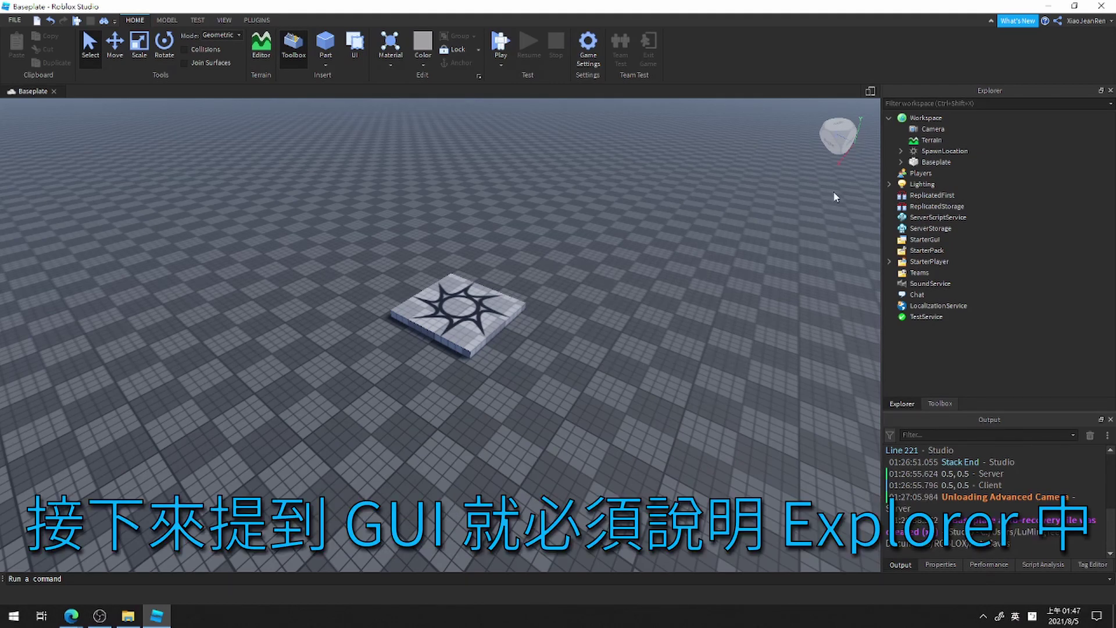
Insert a ScreenGui object into StarterGui.
click(924, 239)
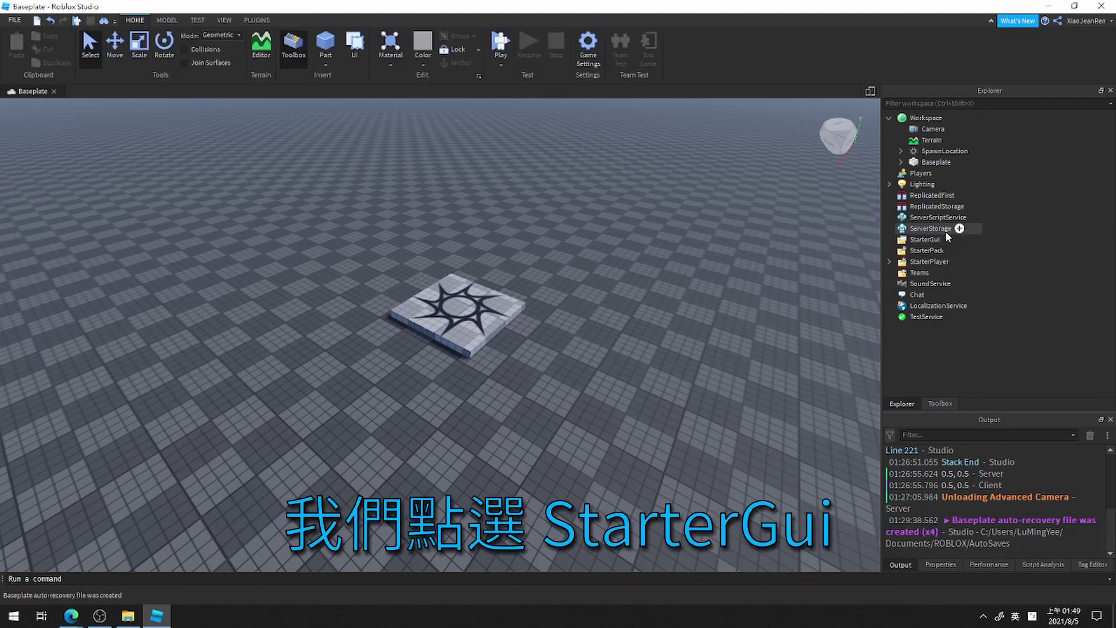
click(945, 240)
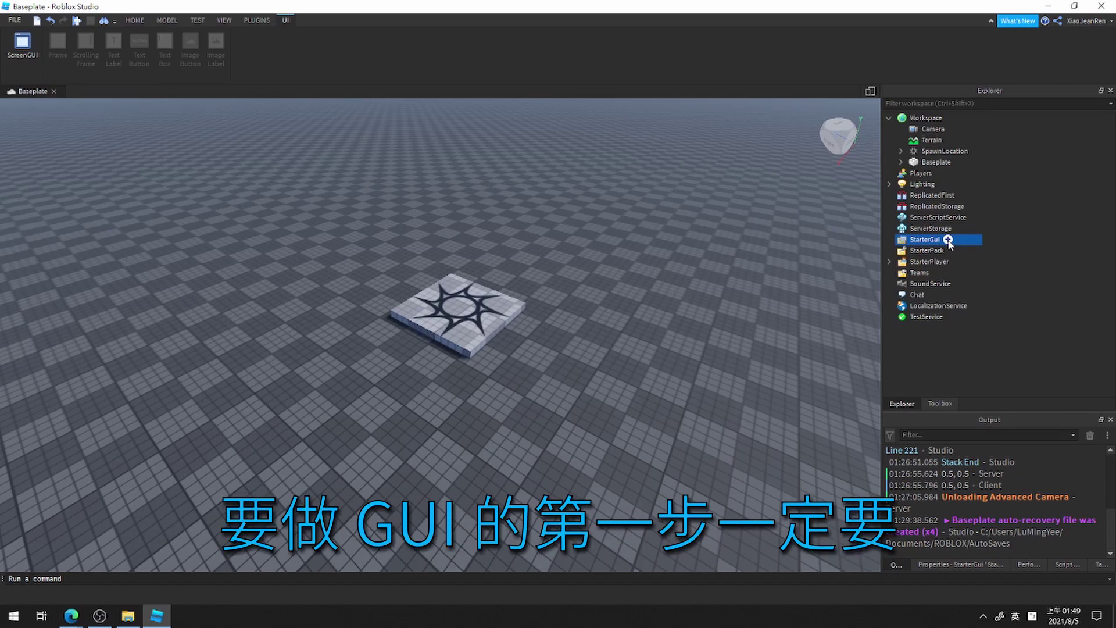
click(948, 240)
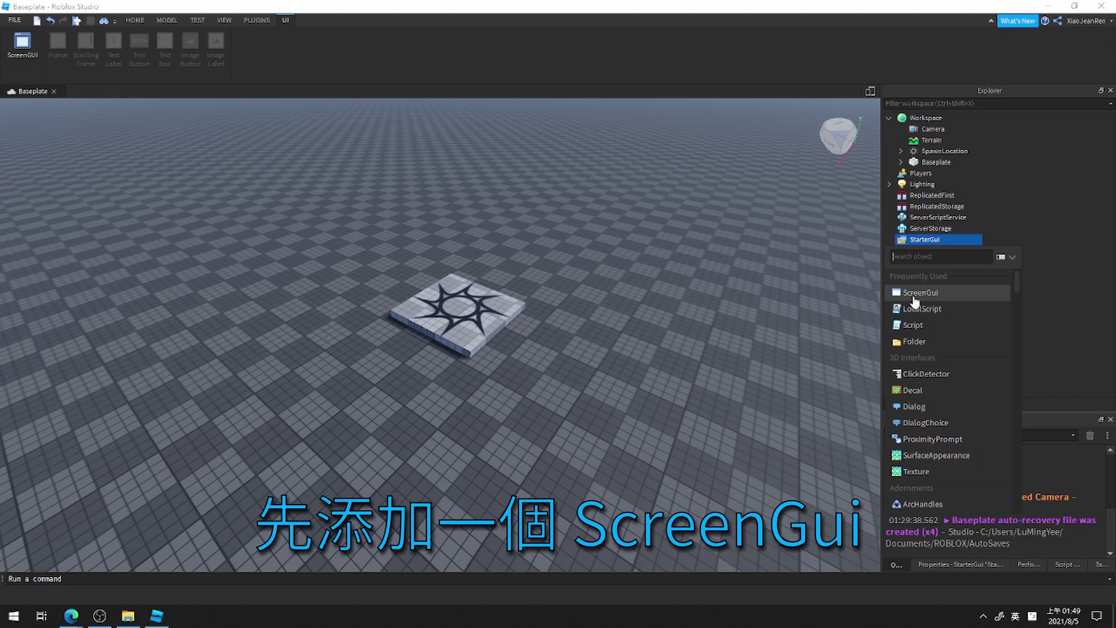
click(919, 293)
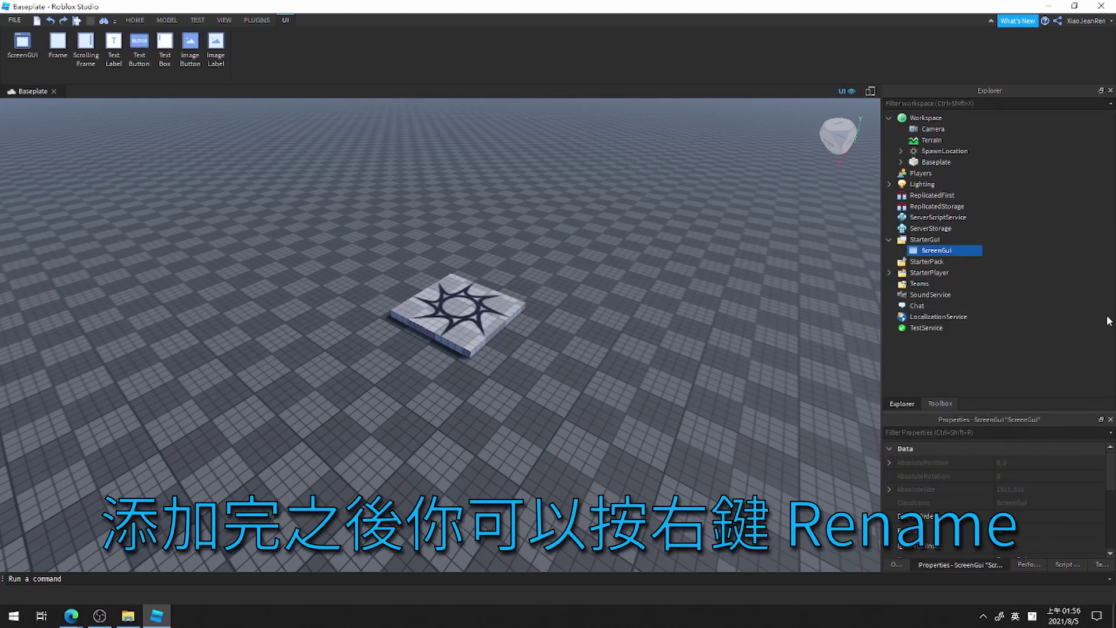
right_click(937, 250)
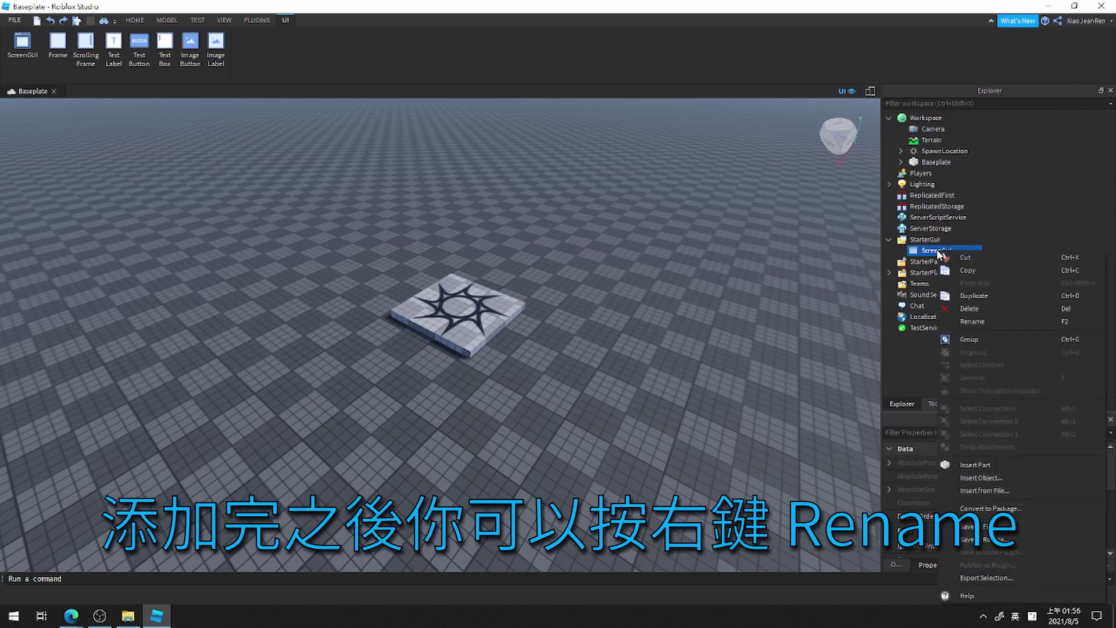
click(989, 320)
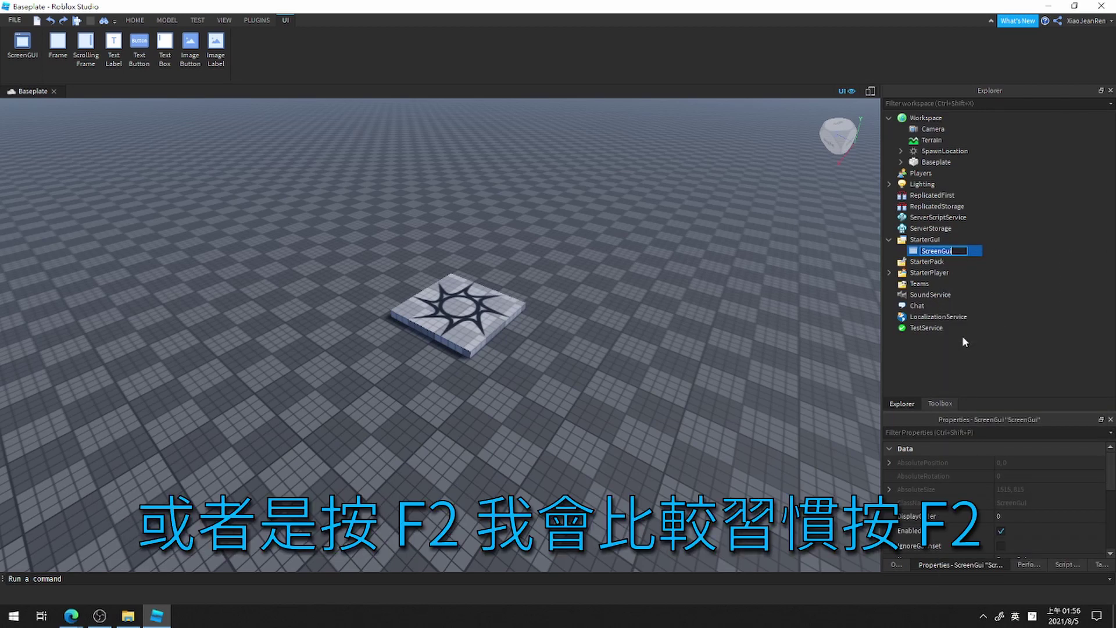
click(924, 271)
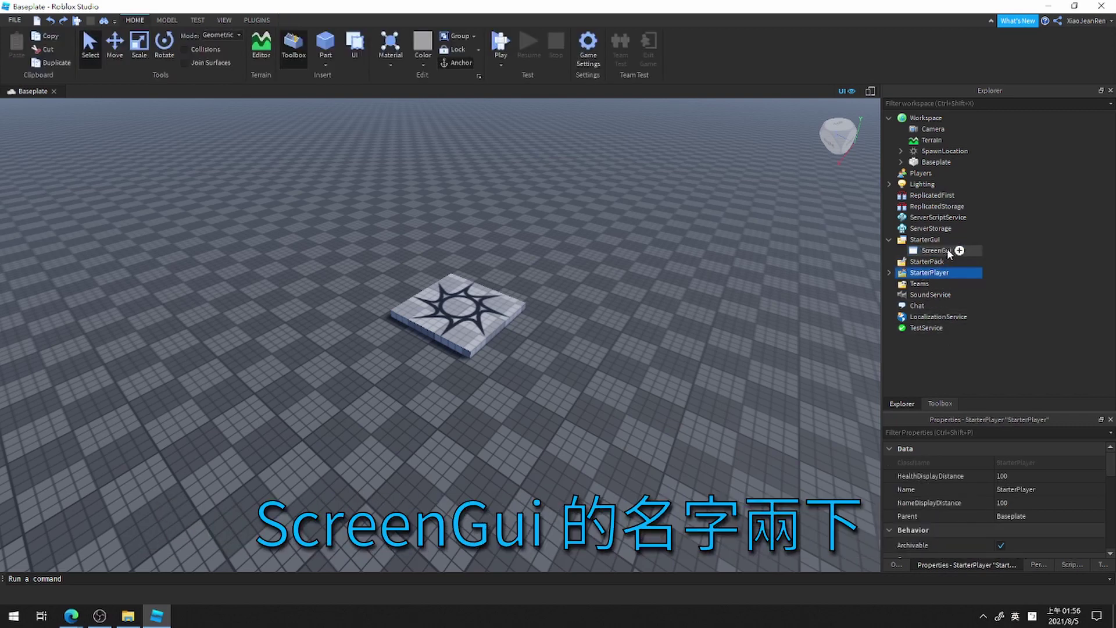
click(940, 250)
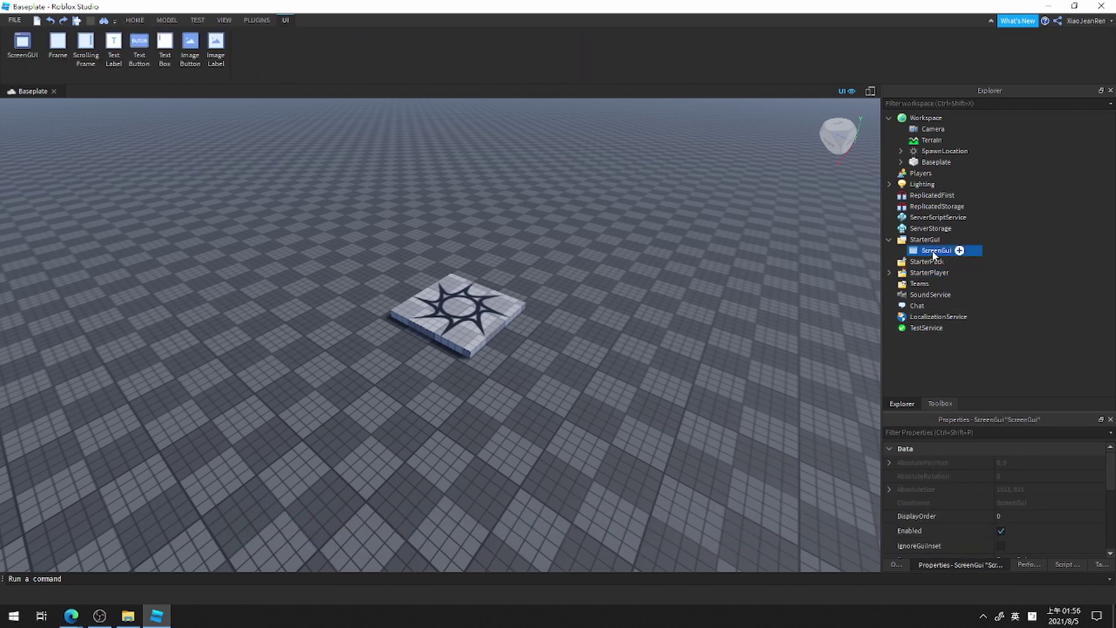
click(940, 250)
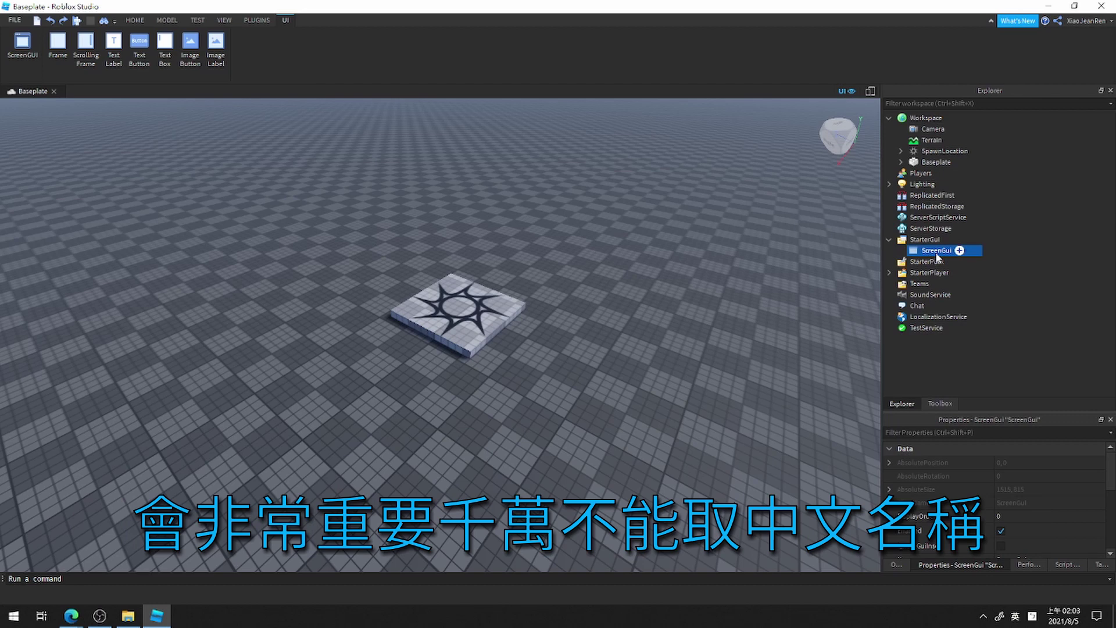
Rename the ScreenGui object under StarterGui as TestScreen.
double_click(936, 251)
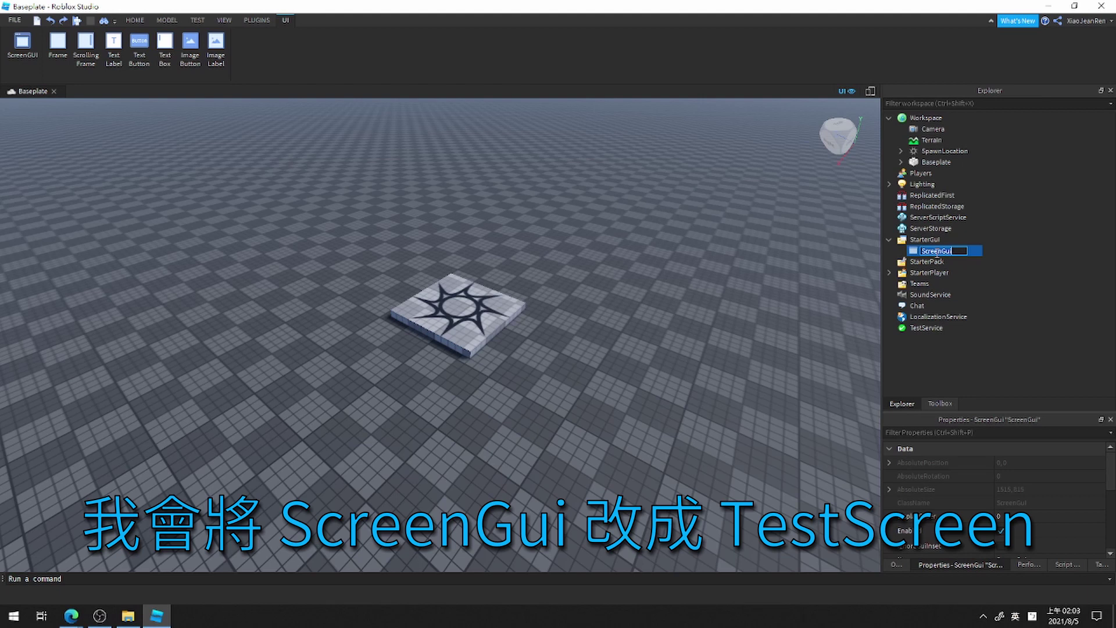
text(Test)
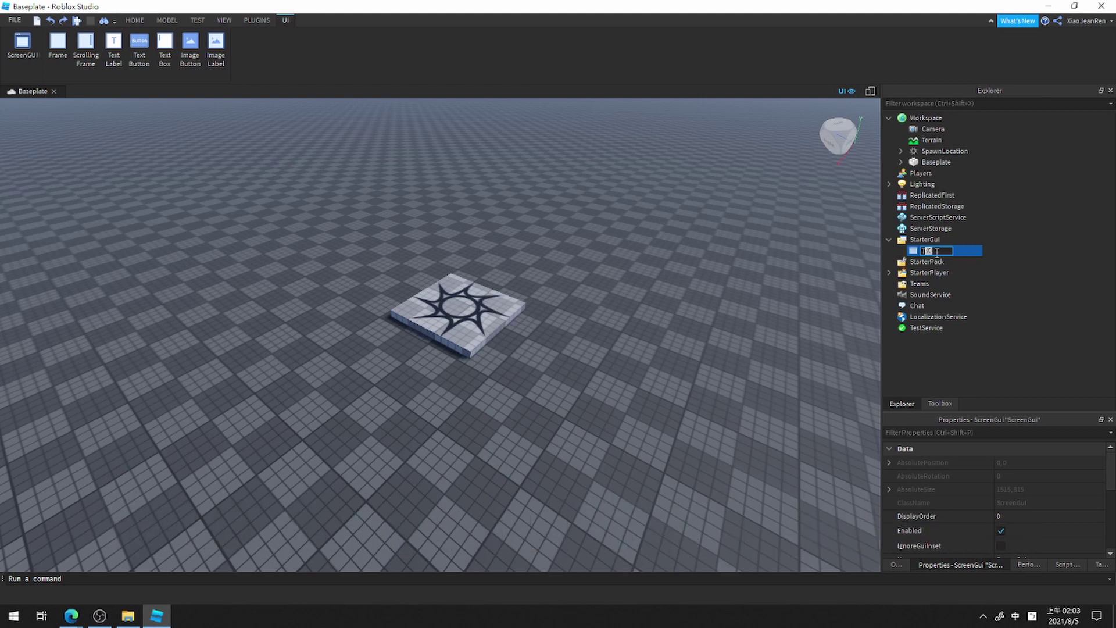
text(Screen)
key(Return)
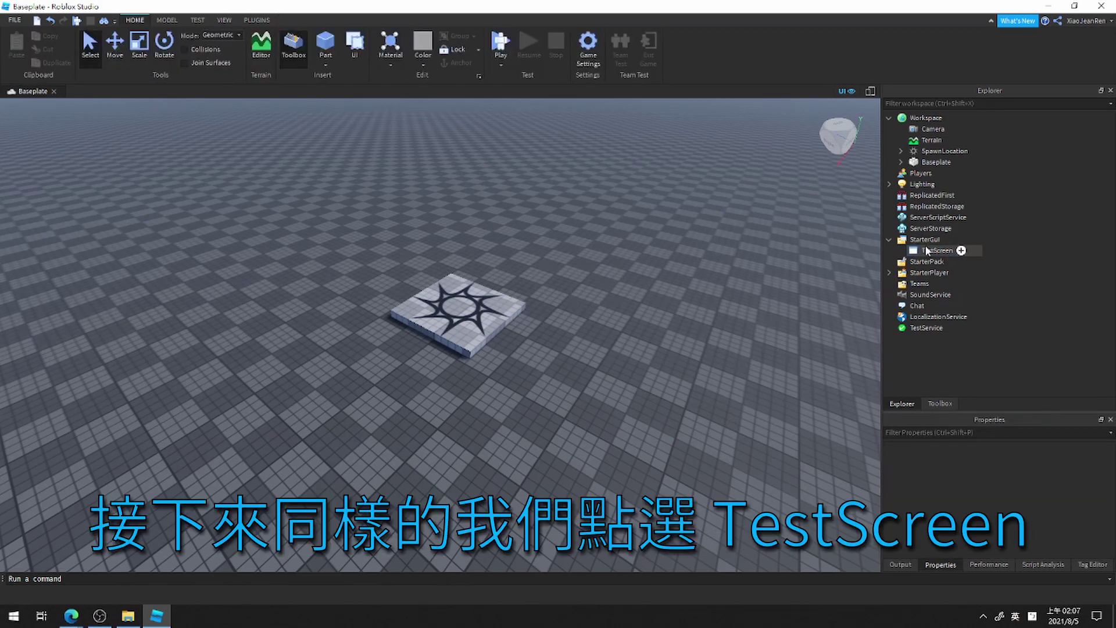
Insert a TextButton and a TextLabel as children of TestScreen.
click(944, 251)
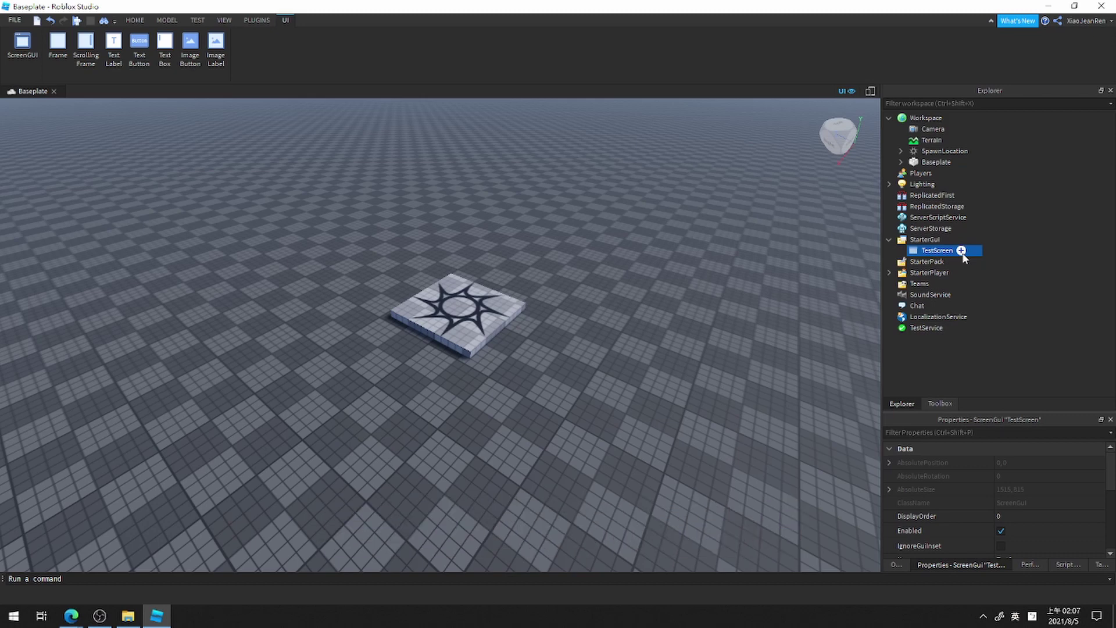
click(961, 251)
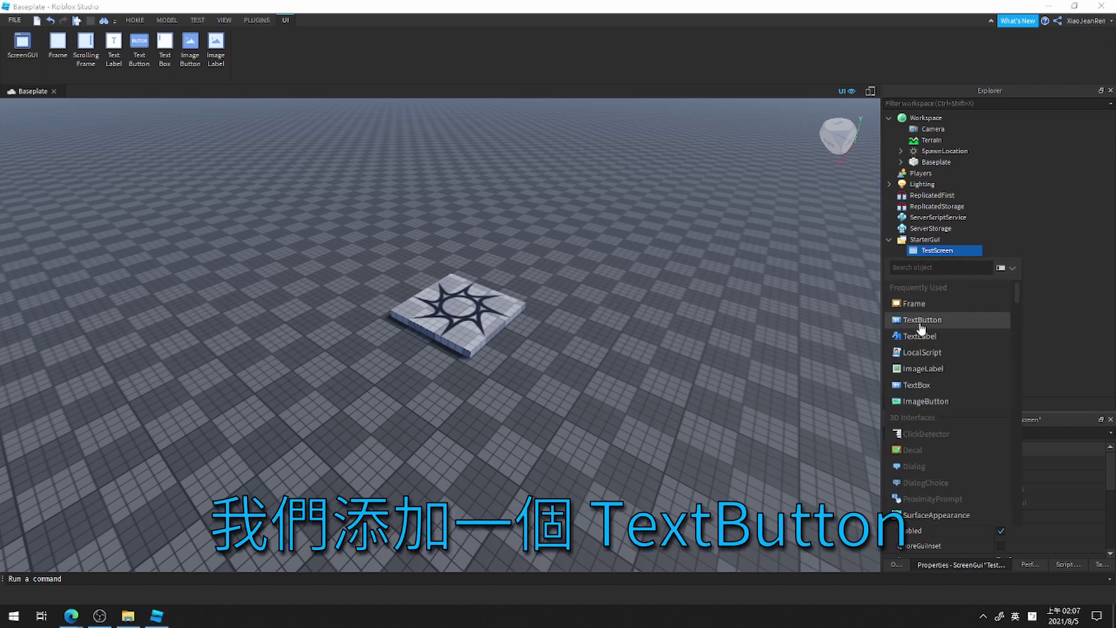
click(923, 320)
click(961, 250)
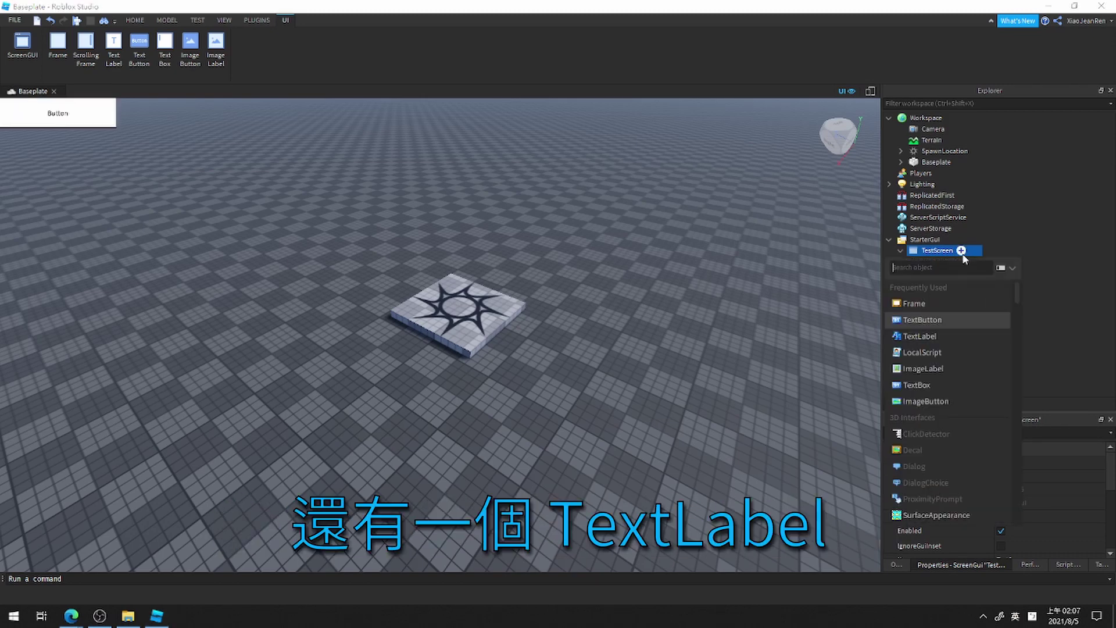
click(942, 336)
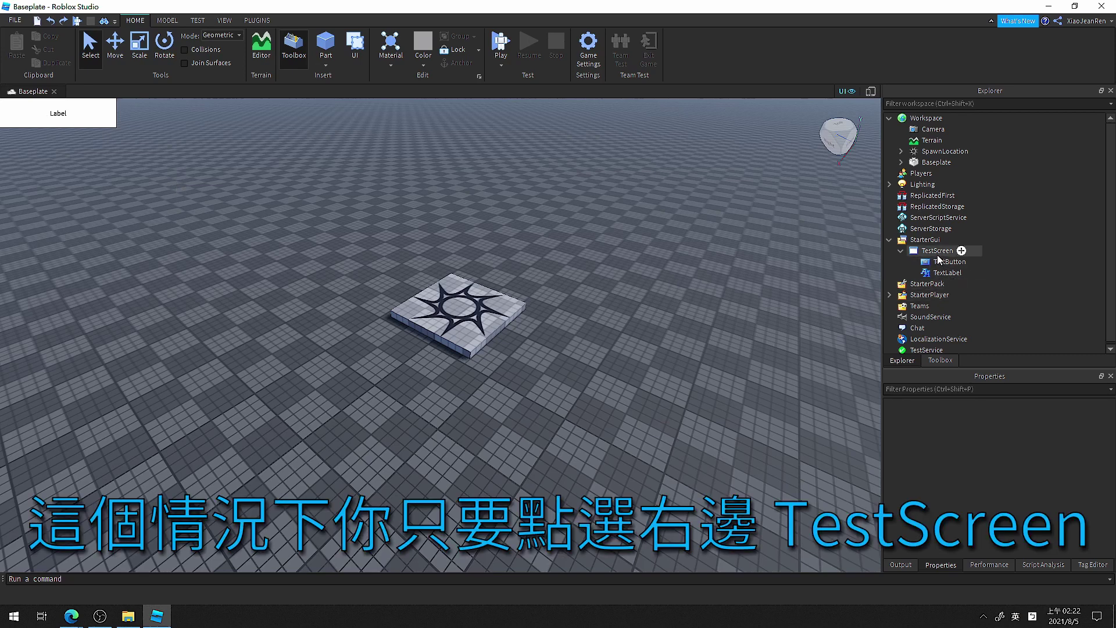
Reposition the label at the top centre of the game view and the button centred below the spawn location.
click(936, 274)
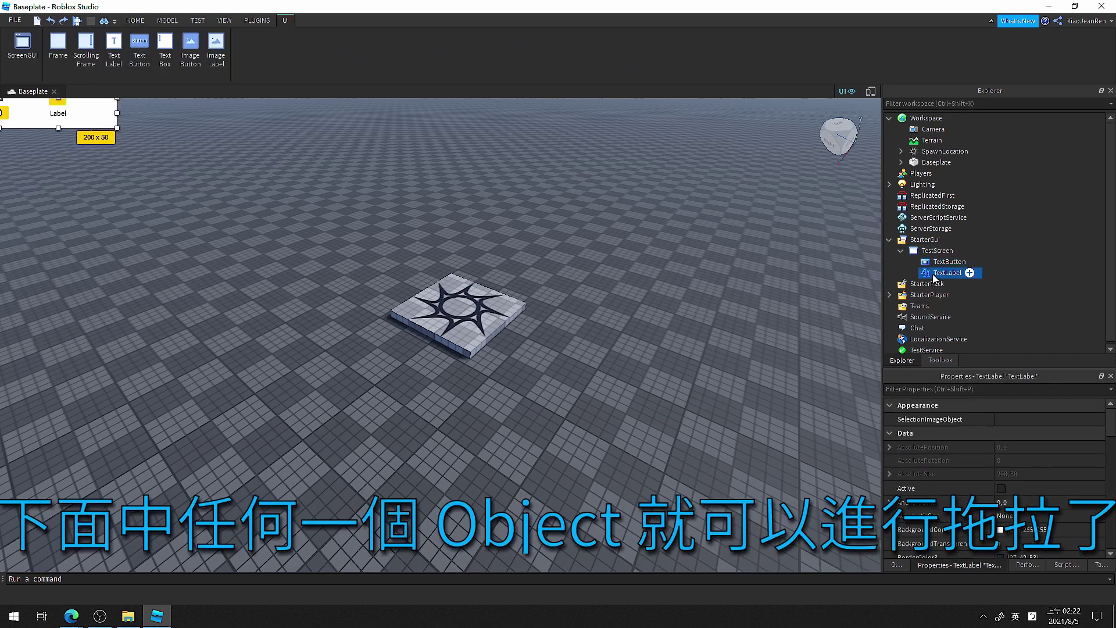
drag(79, 107, 472, 397)
click(532, 335)
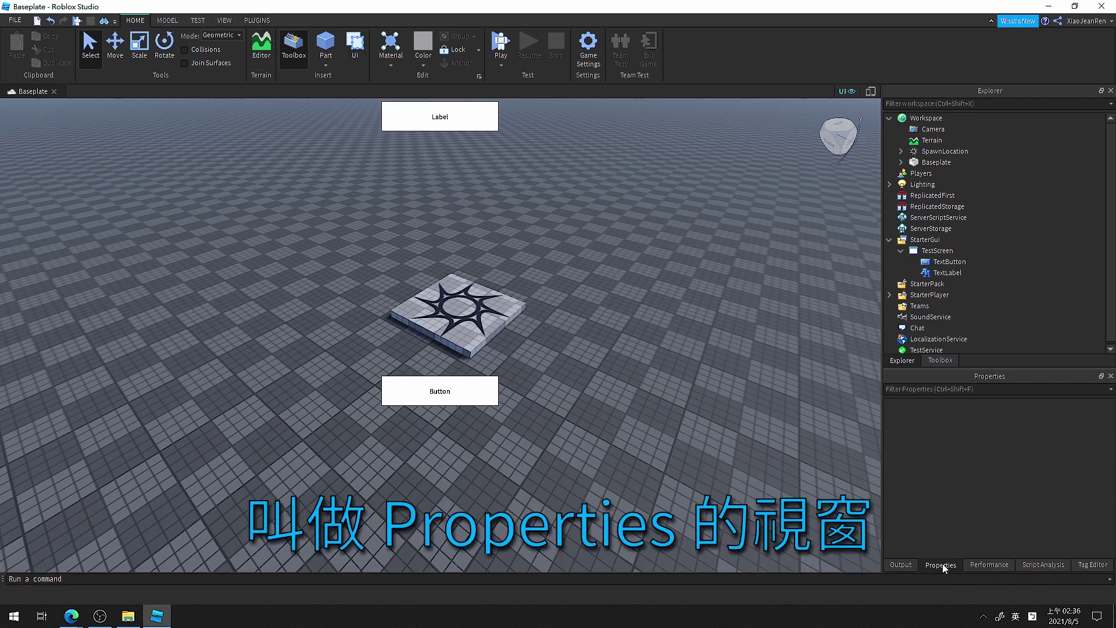
Examine the list of properties available for the TextButton.
click(224, 21)
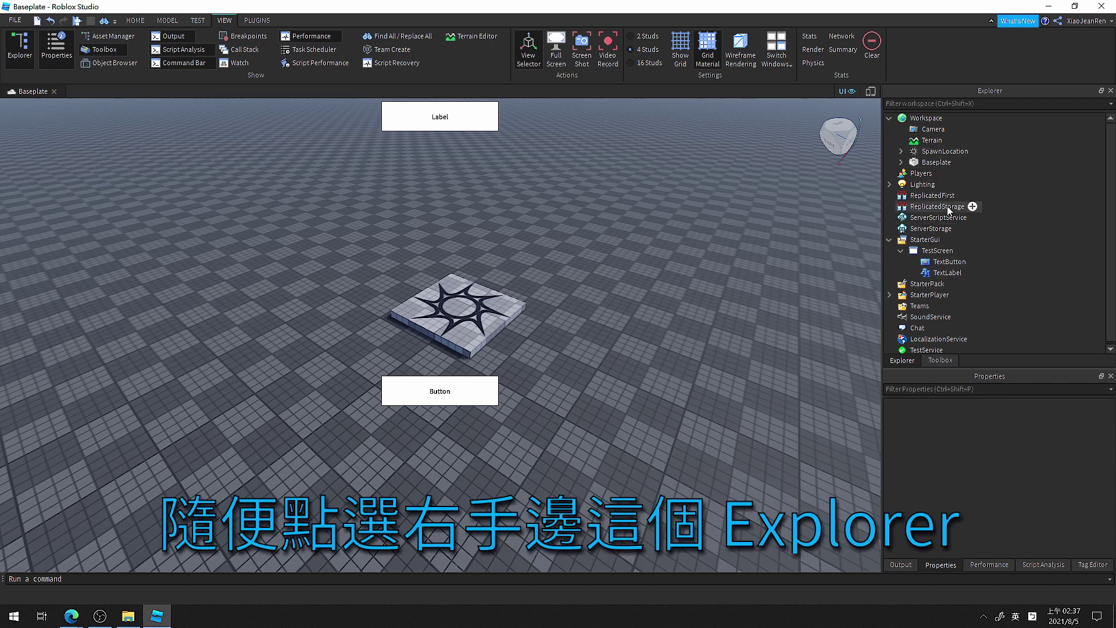
click(942, 263)
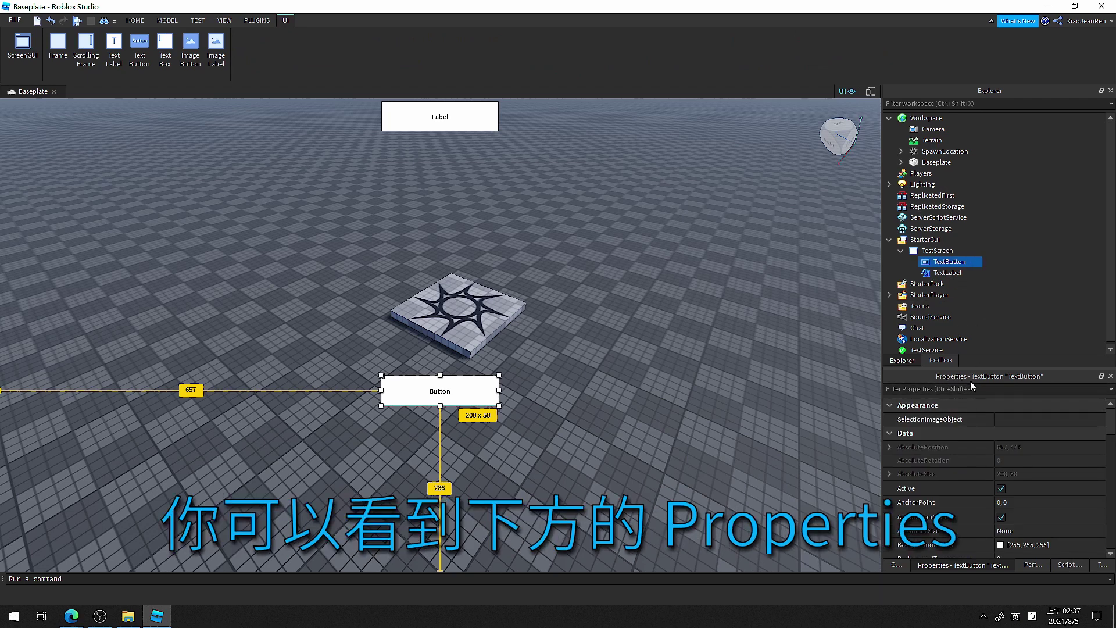
scroll(978, 441, down, 10)
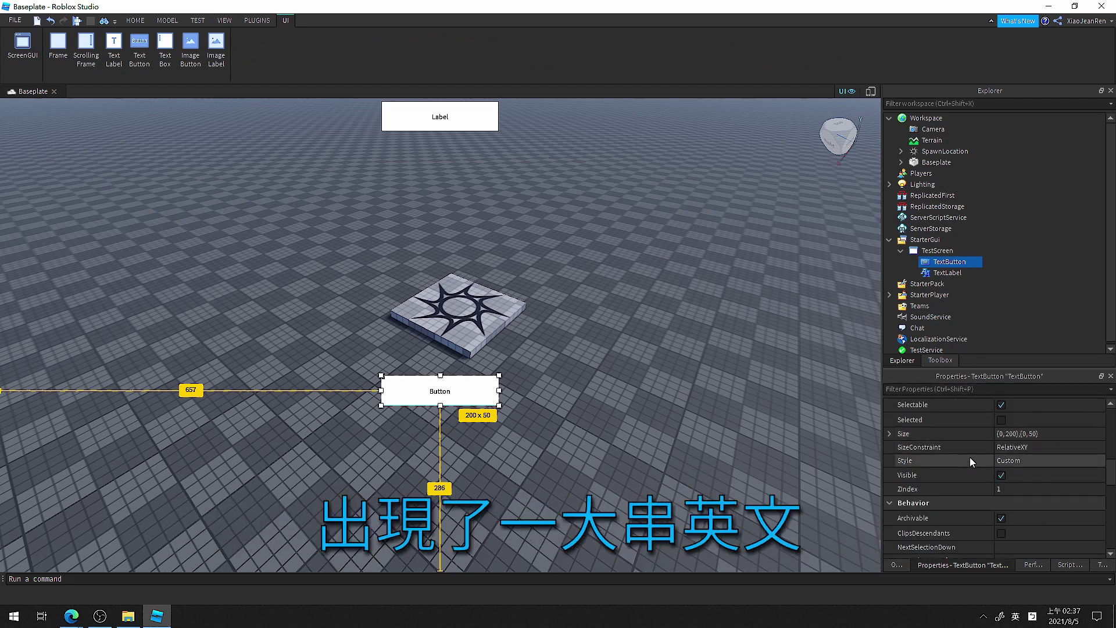
scroll(975, 494, down, 3)
scroll(974, 494, up, 10)
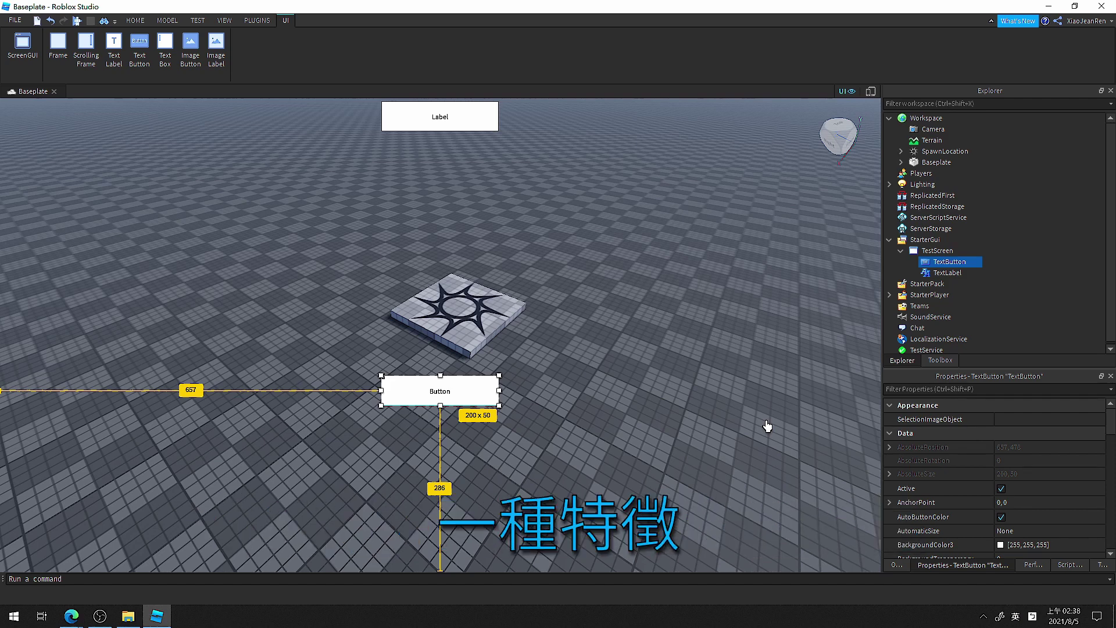
click(546, 252)
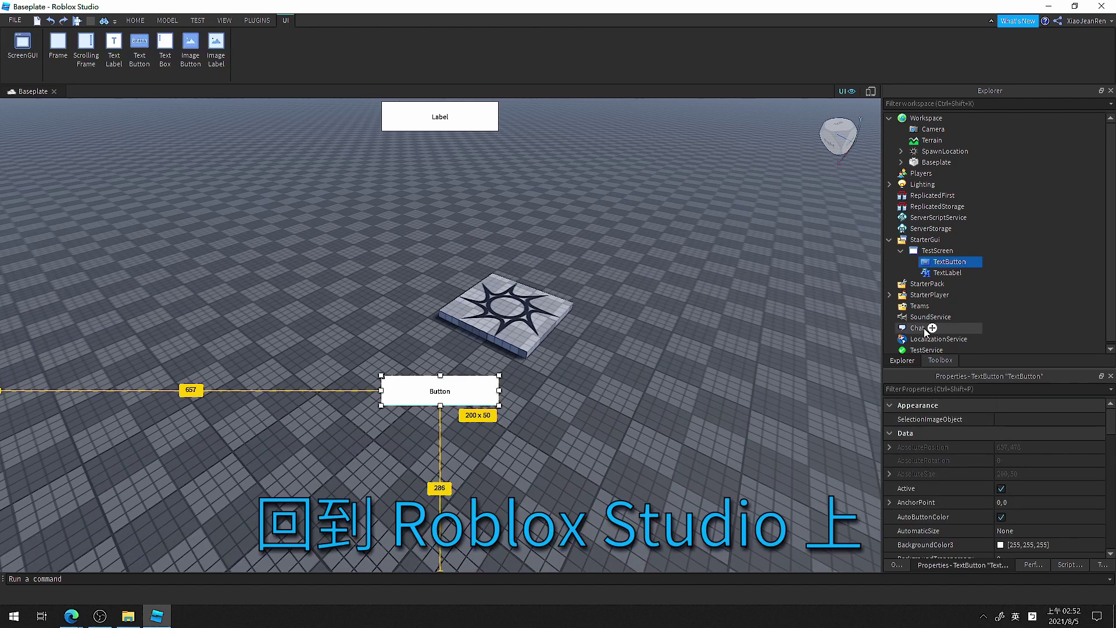
drag(925, 331, 959, 263)
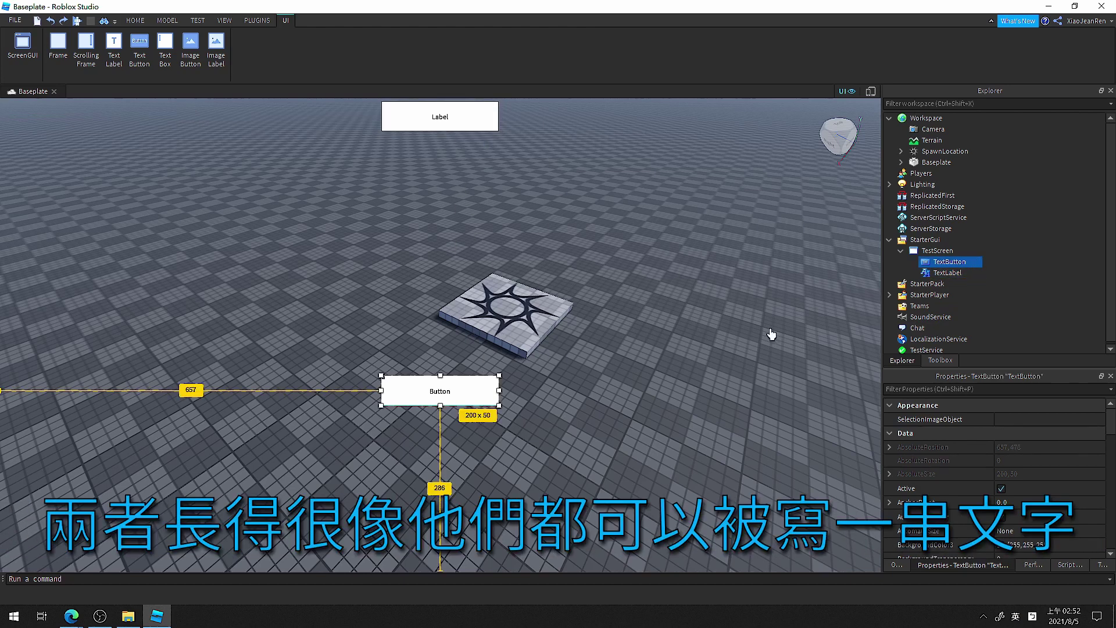
Change the text shown on the button to Button123 and on the label to Label123.
click(436, 395)
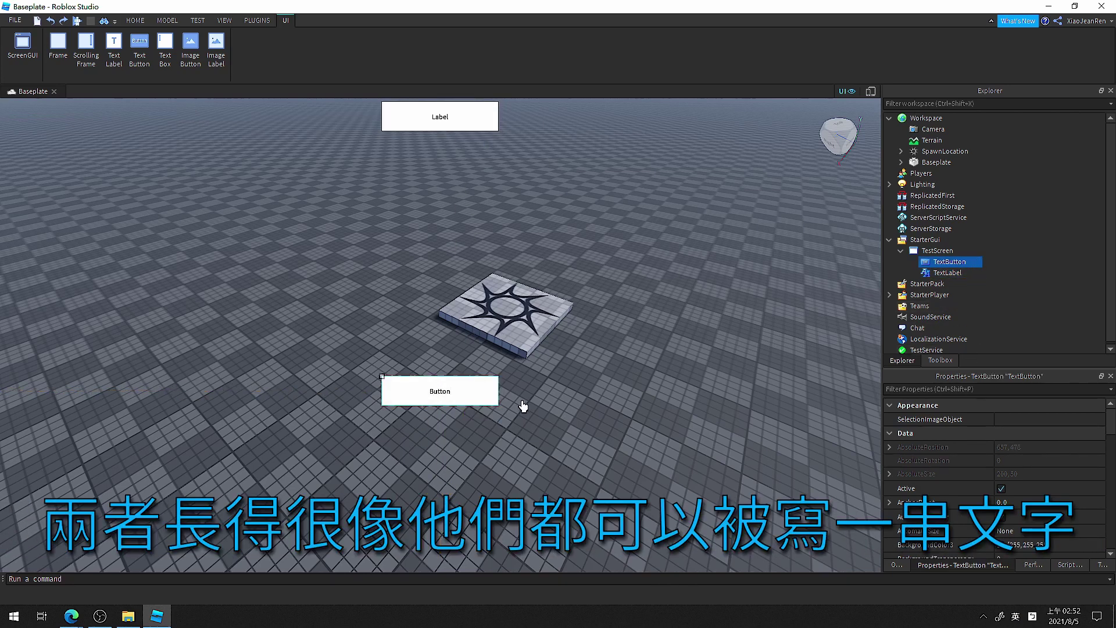
text(123)
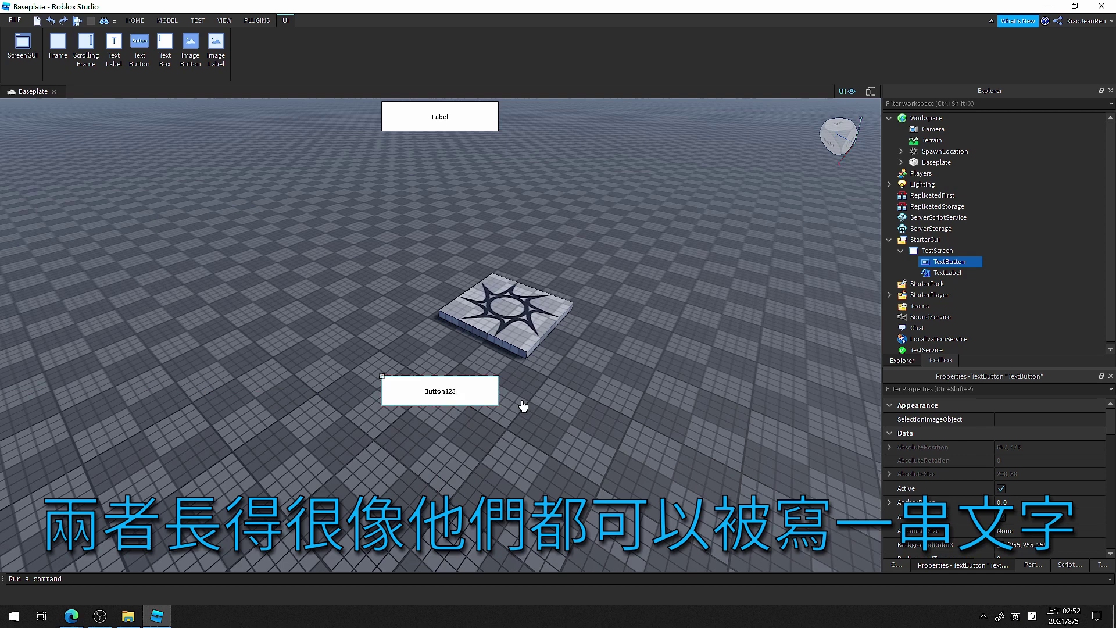
click(947, 272)
click(433, 117)
text(123)
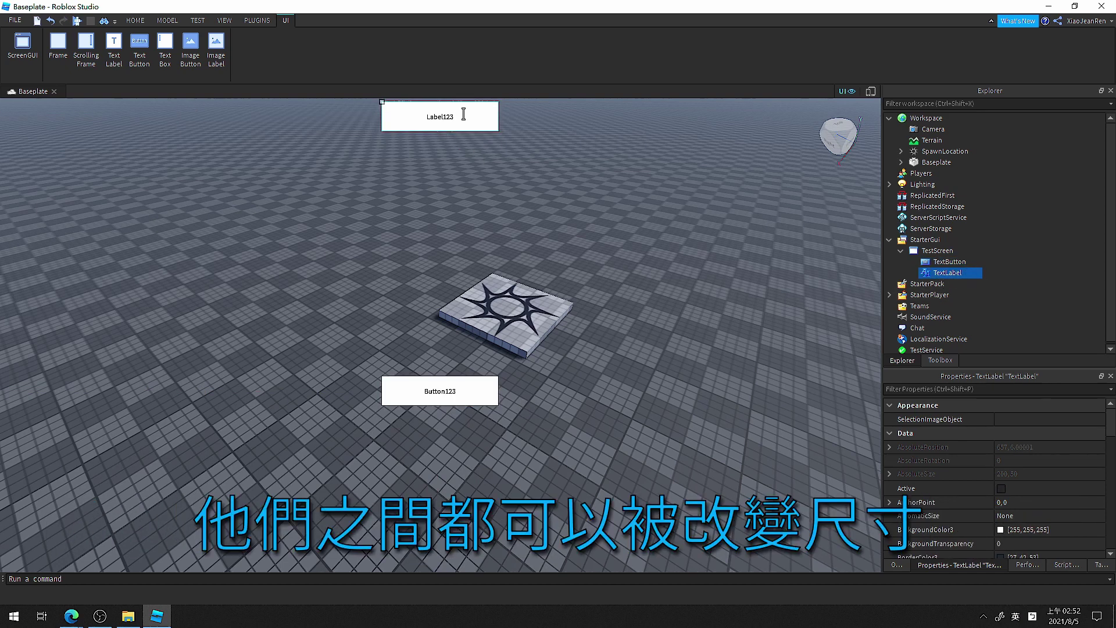
Enlarge the button slightly and resize the label to about 216 x 60.
click(965, 261)
drag(498, 375, 513, 365)
click(956, 271)
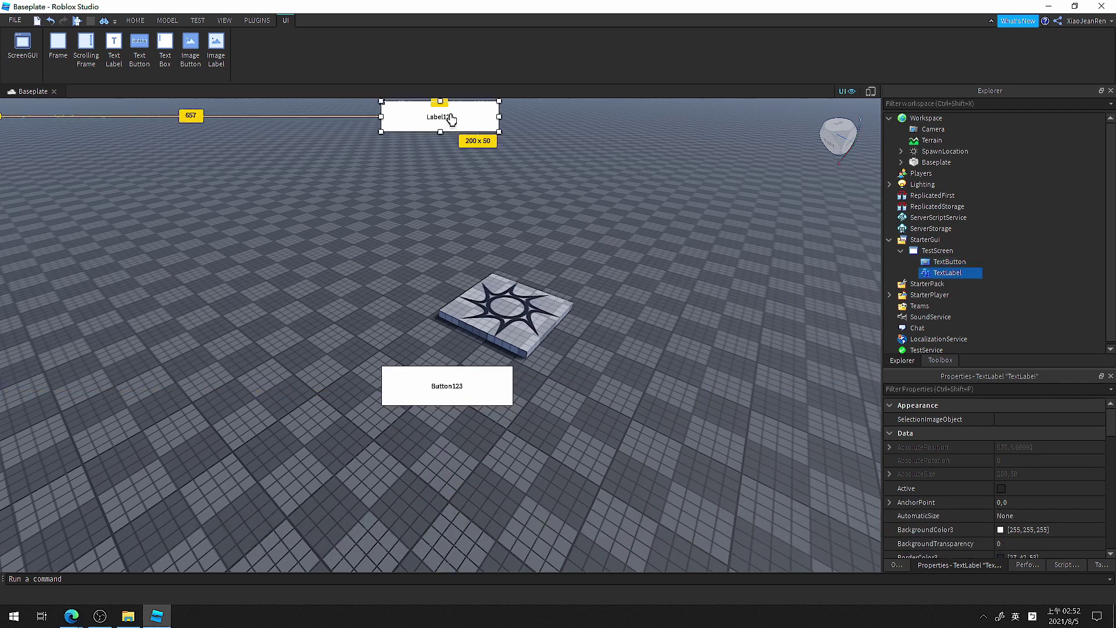
drag(498, 130, 509, 138)
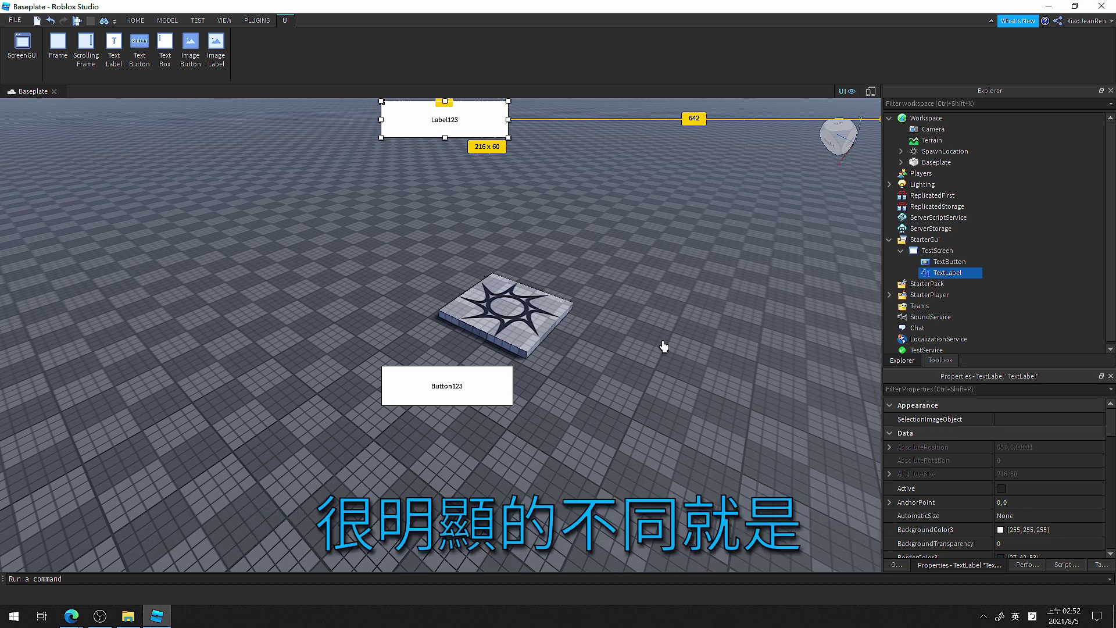
click(578, 338)
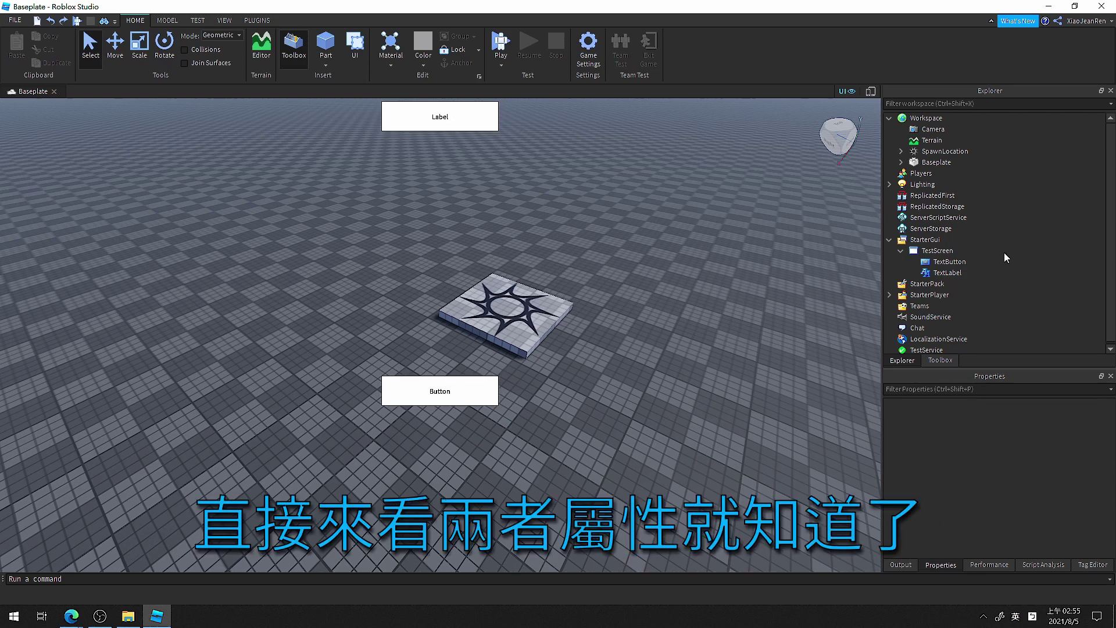
Filter the TextLabel's properties by Name and set its name to Text.
click(952, 272)
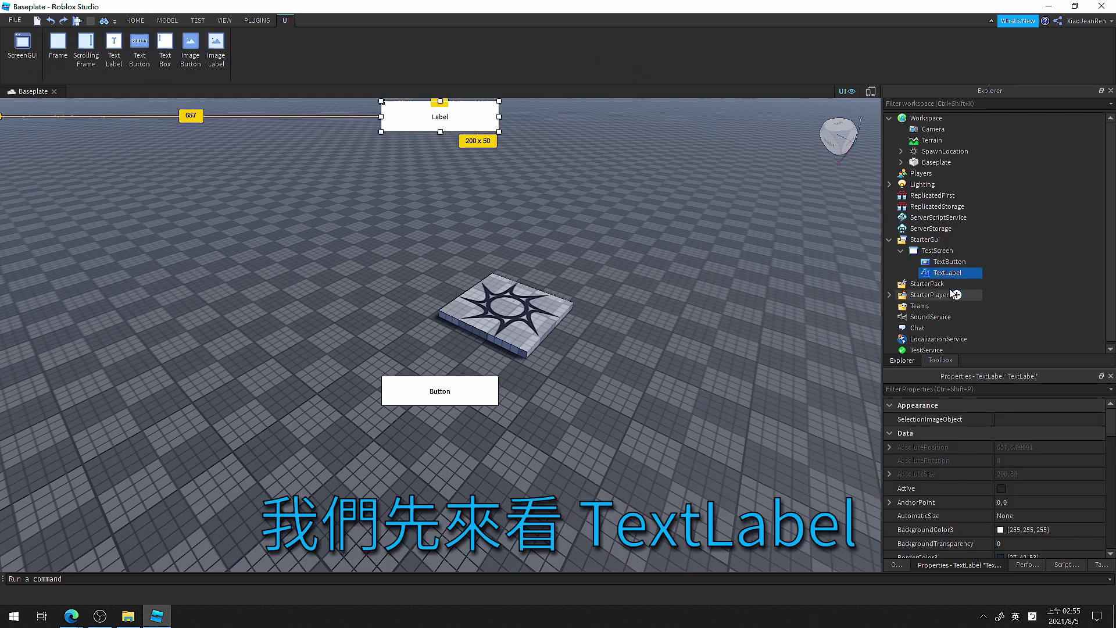
click(972, 388)
text(Nam)
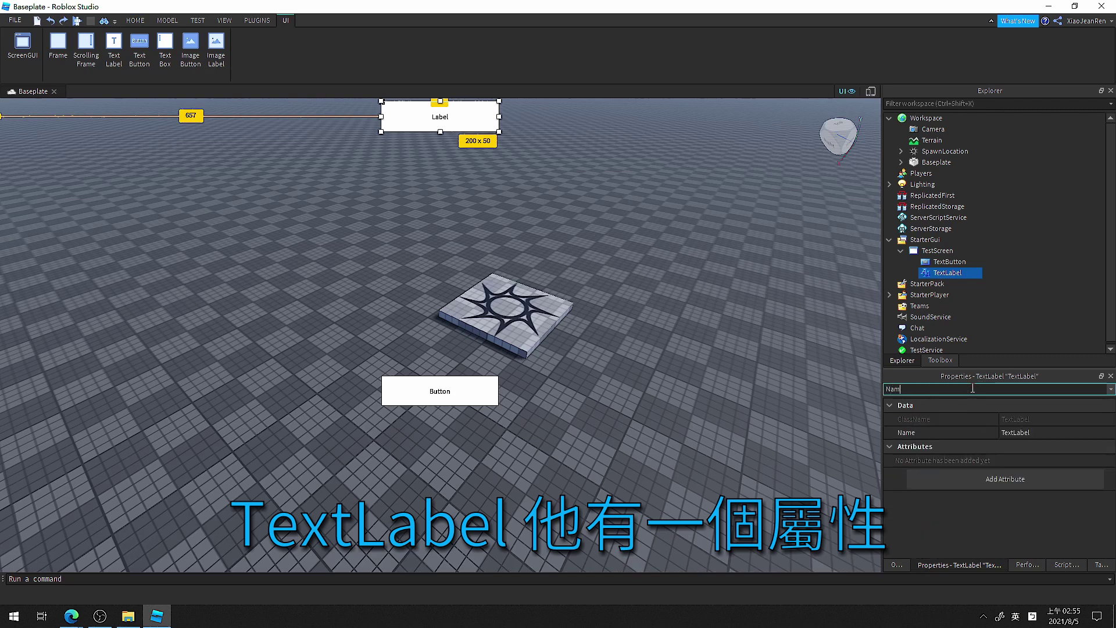
text(e)
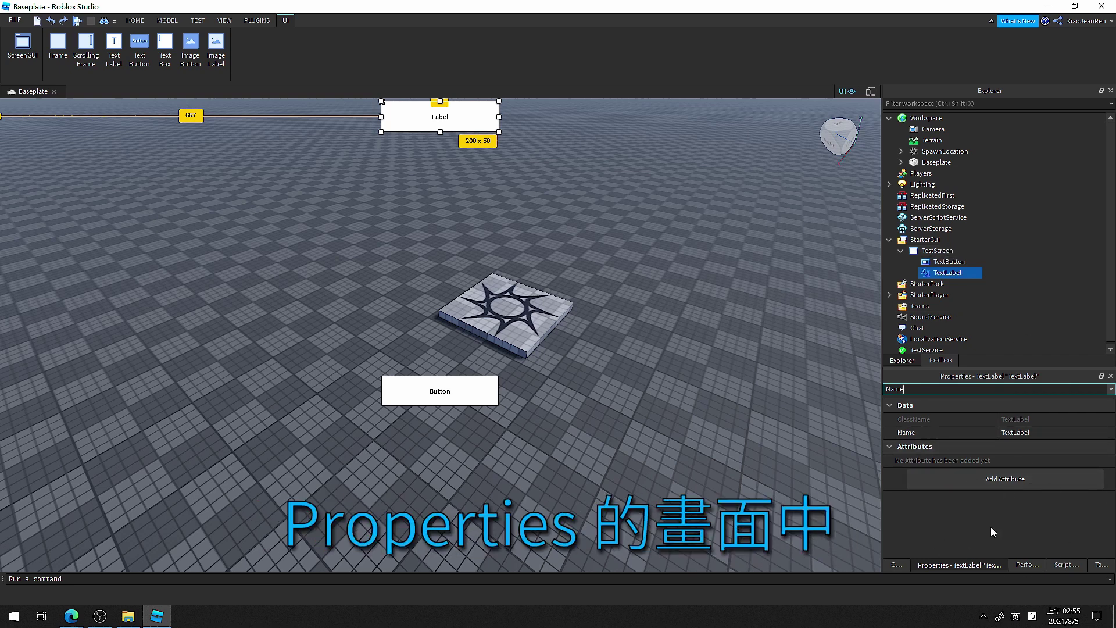
click(1017, 434)
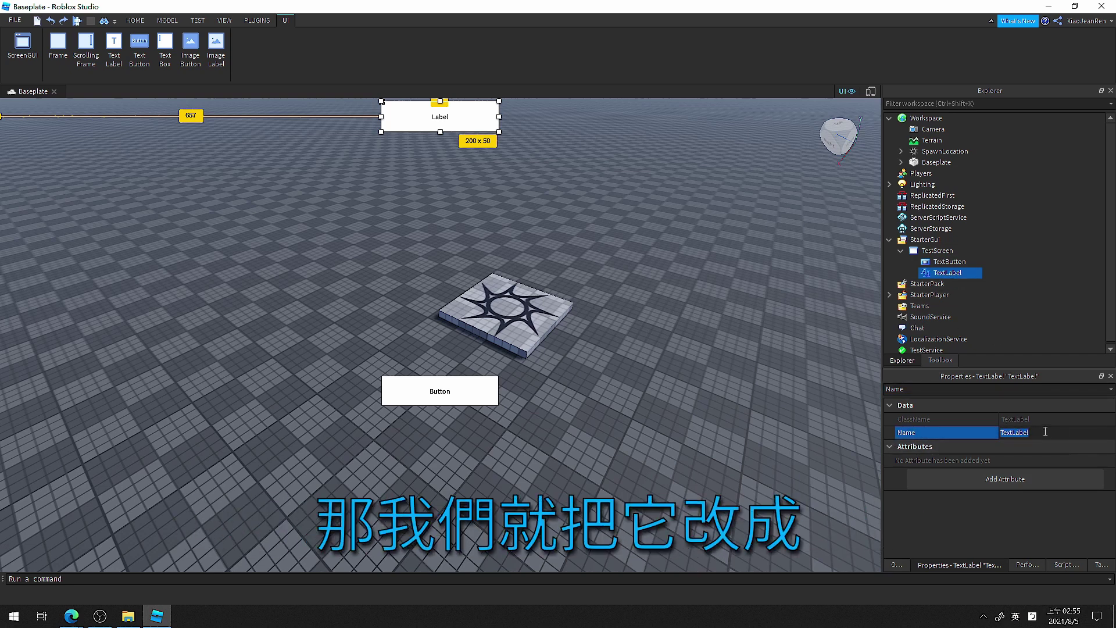
text(Text)
key(Return)
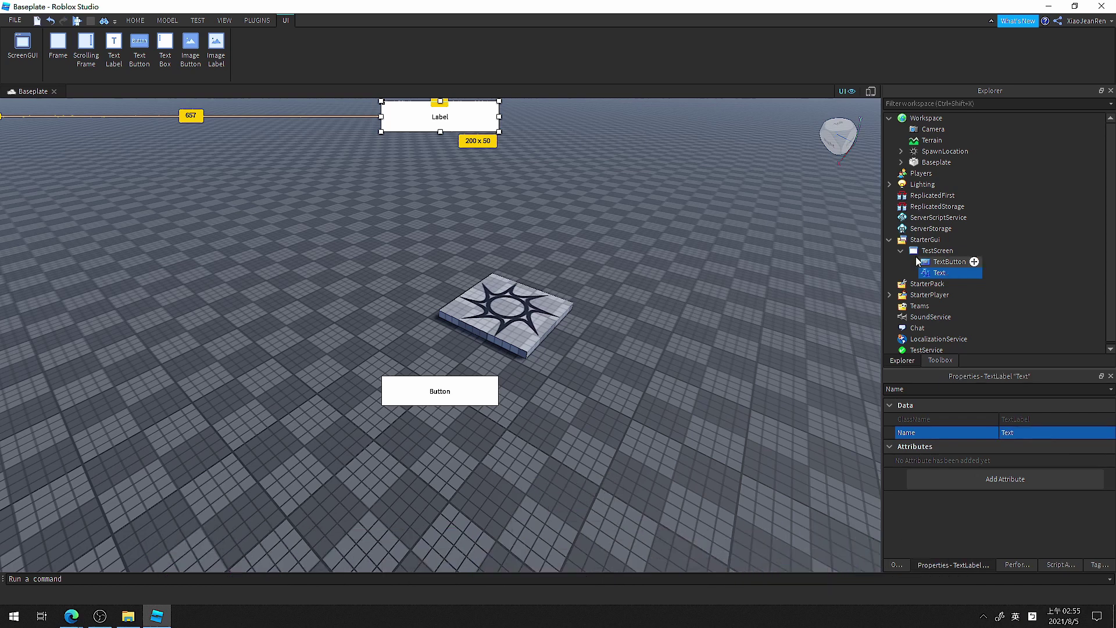
Filter the TextButton's properties by Name and set its name to Button.
click(949, 262)
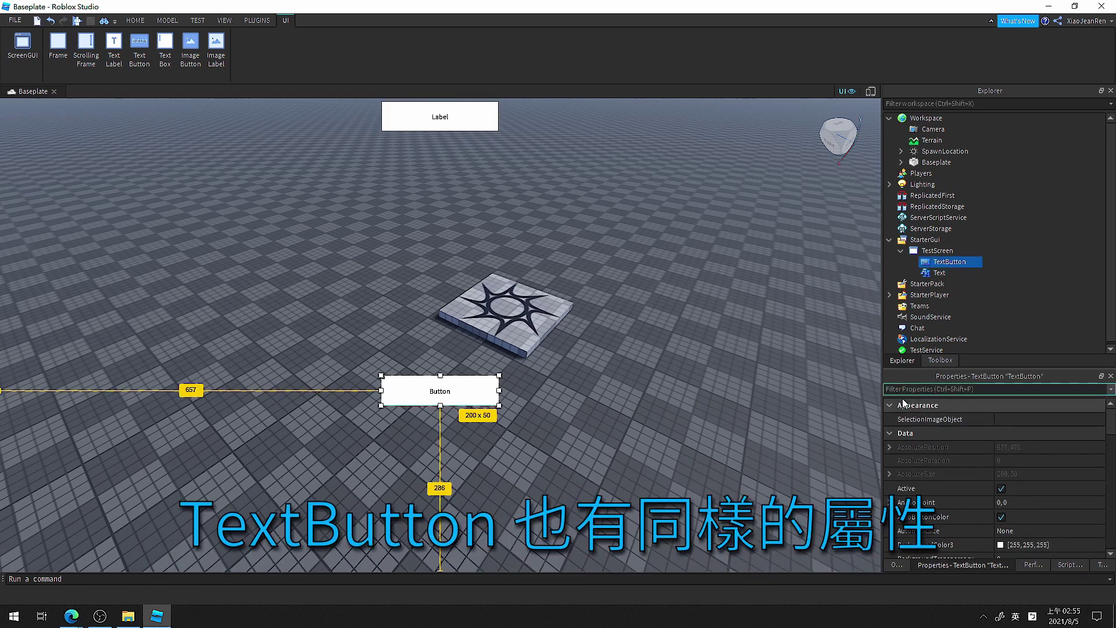
text(Name)
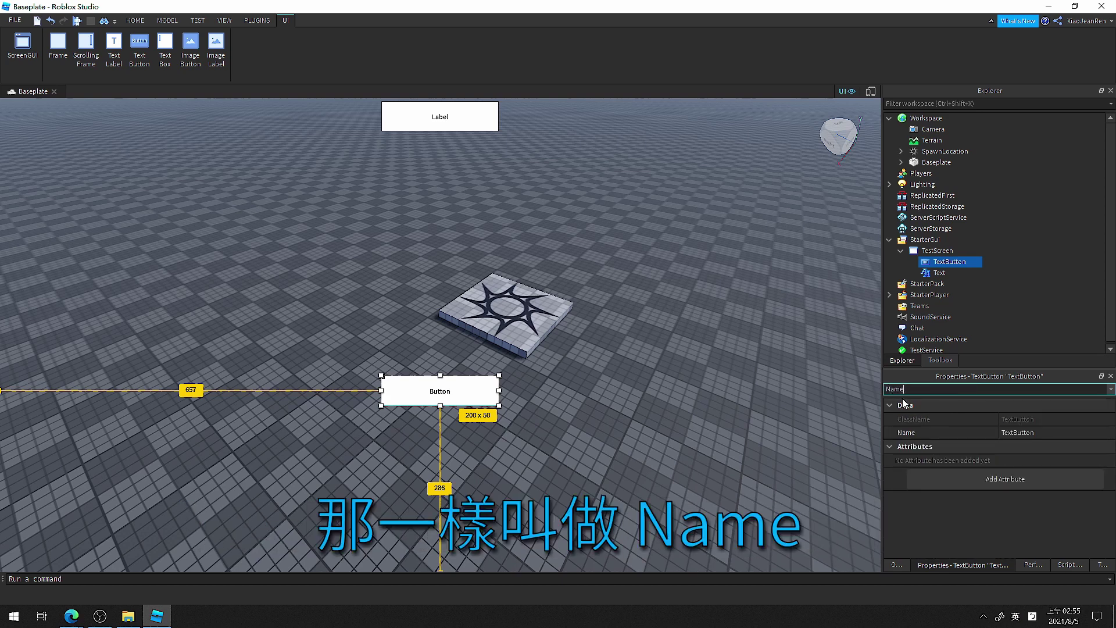
click(1073, 432)
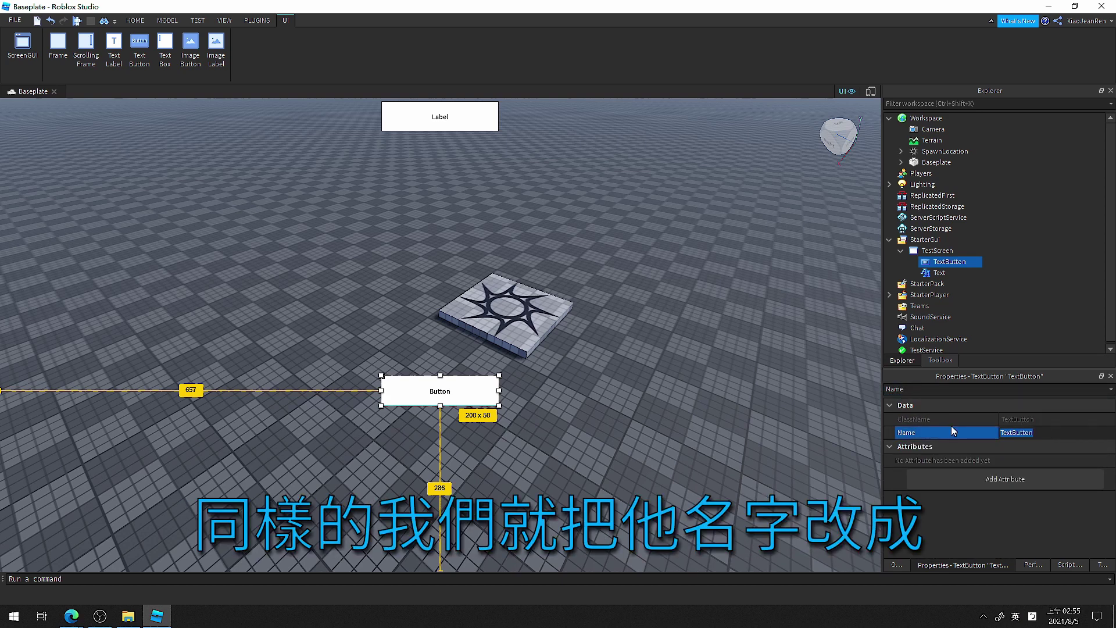
text(Button)
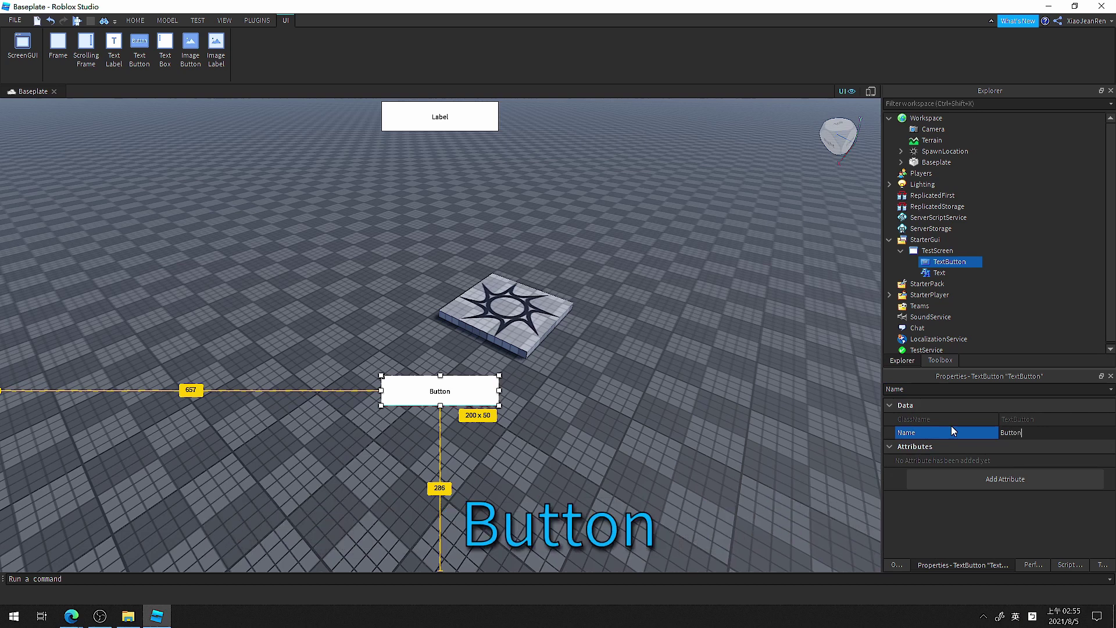
key(Return)
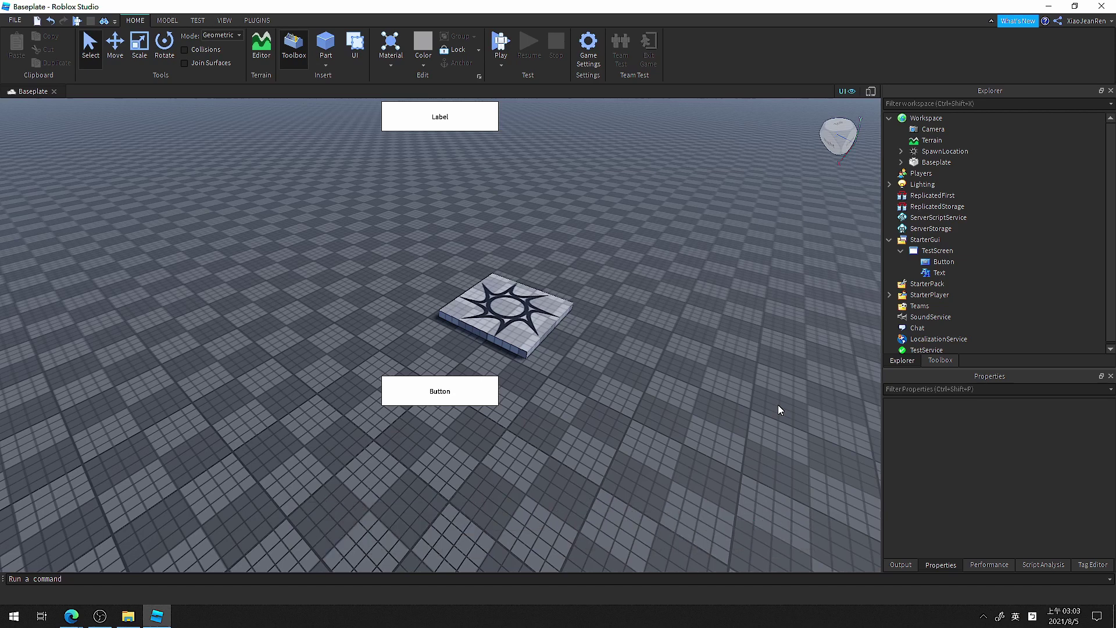
Filter the Button's properties by "autobut", then switch AutoButtonColor off and back on to test it.
click(943, 261)
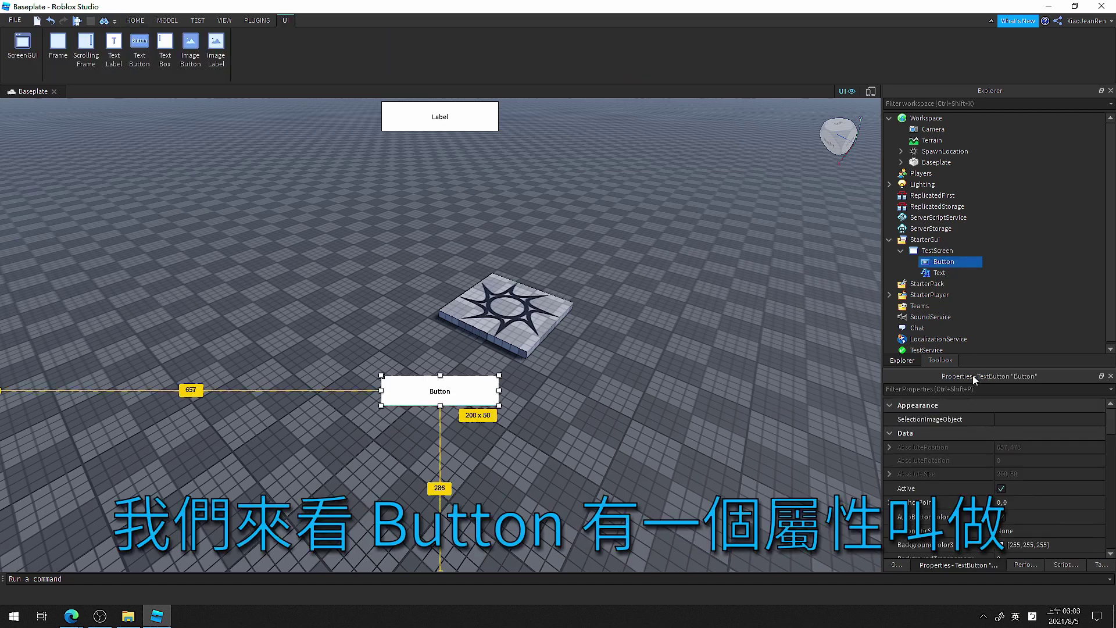
text(autobut)
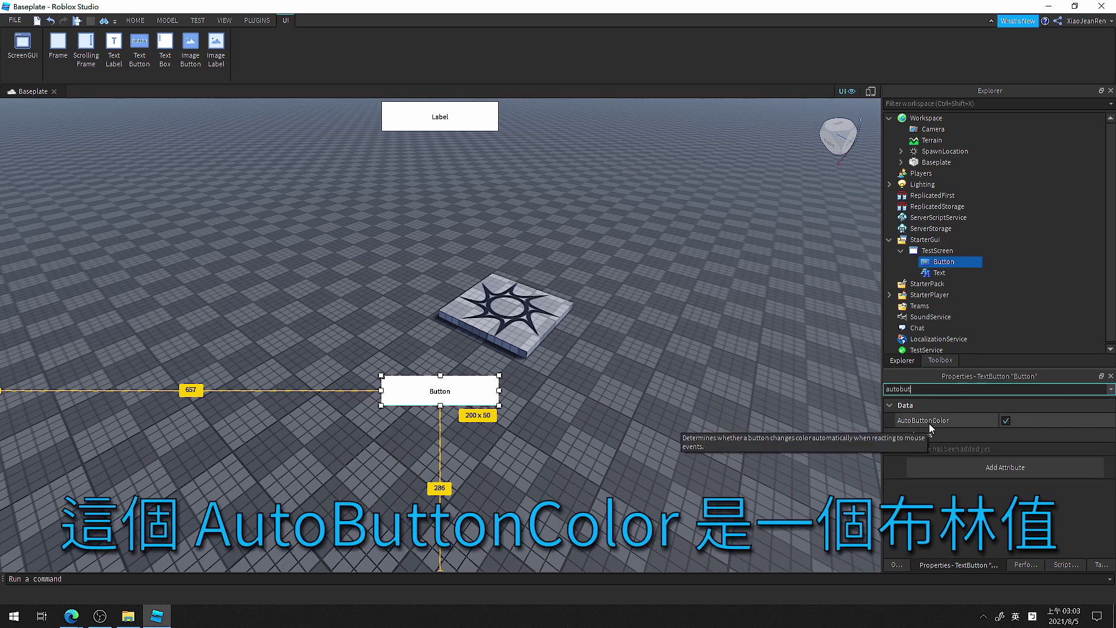
click(1006, 420)
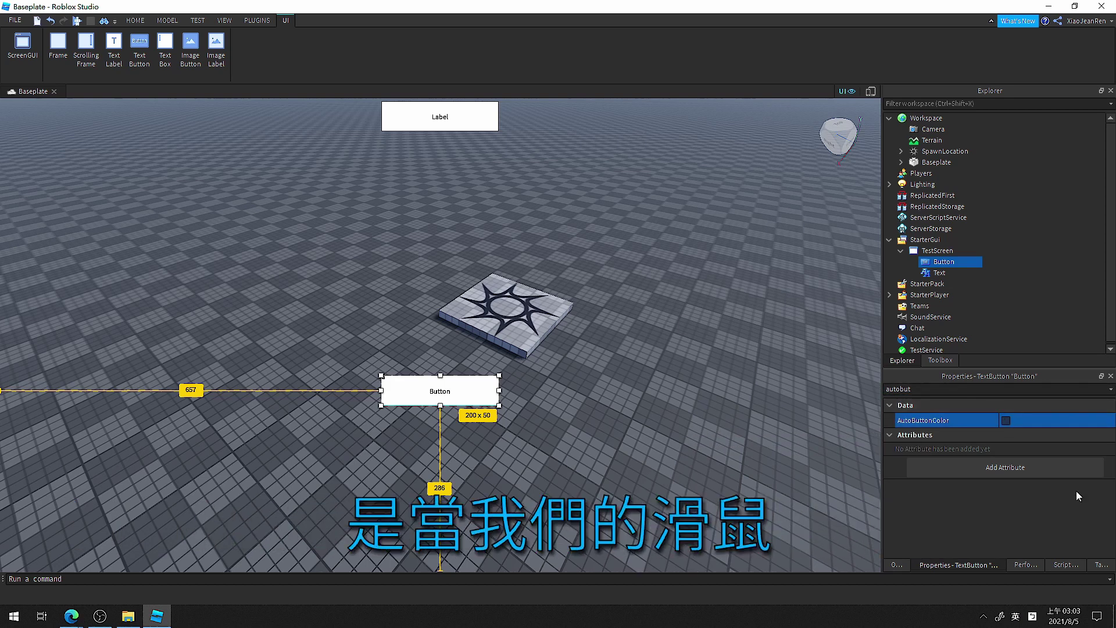
click(1005, 420)
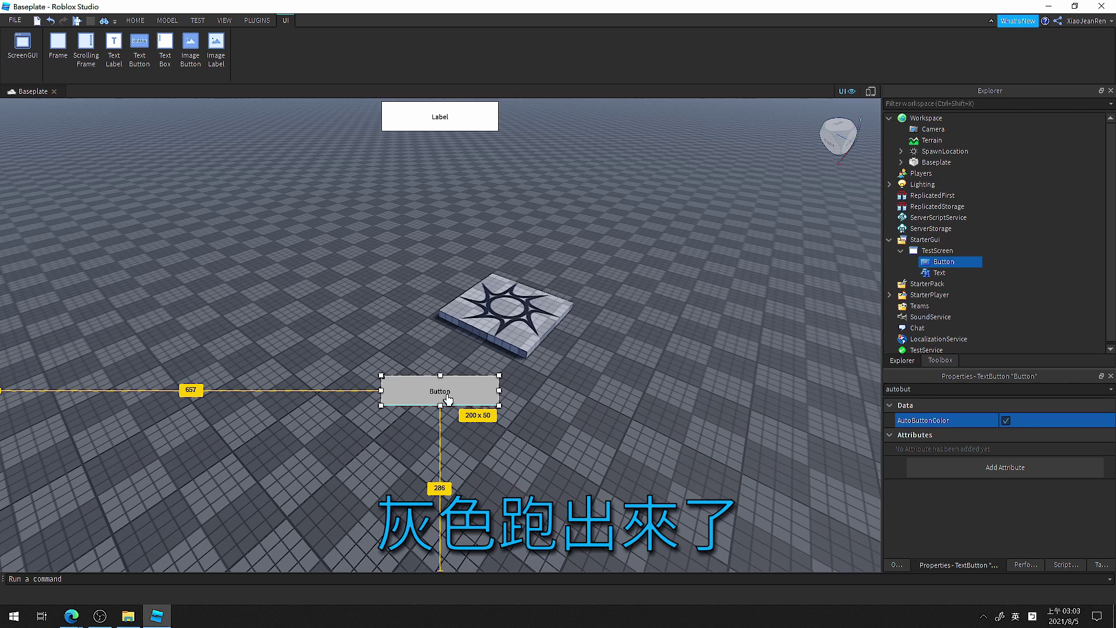
Filter the Text label's properties by "autobutton", then look through the Button's full list of properties.
click(1005, 420)
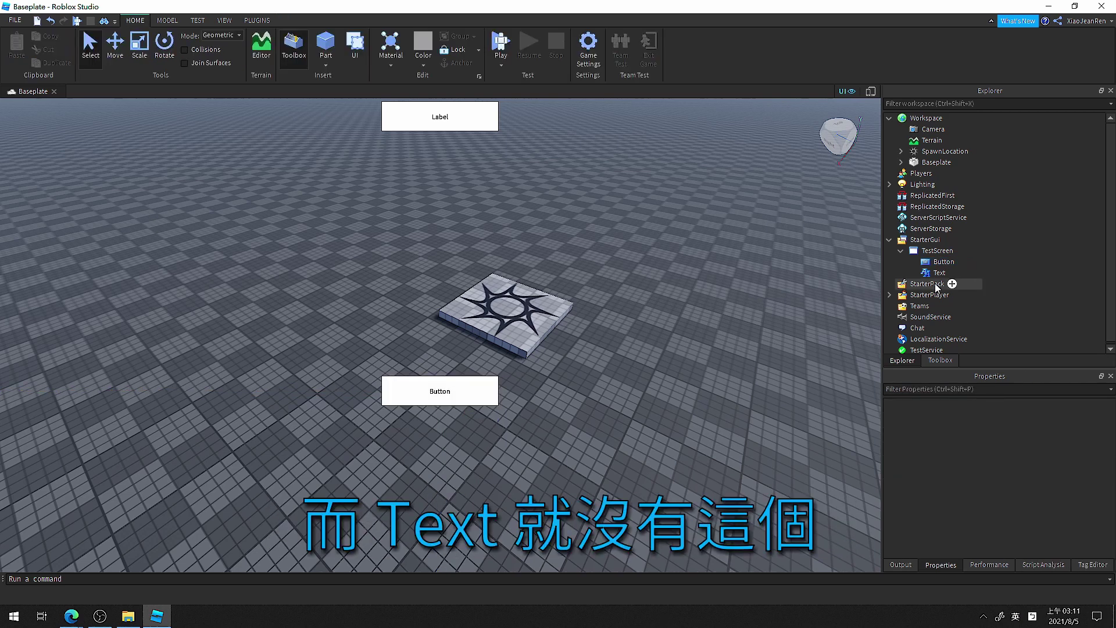
click(938, 272)
click(954, 390)
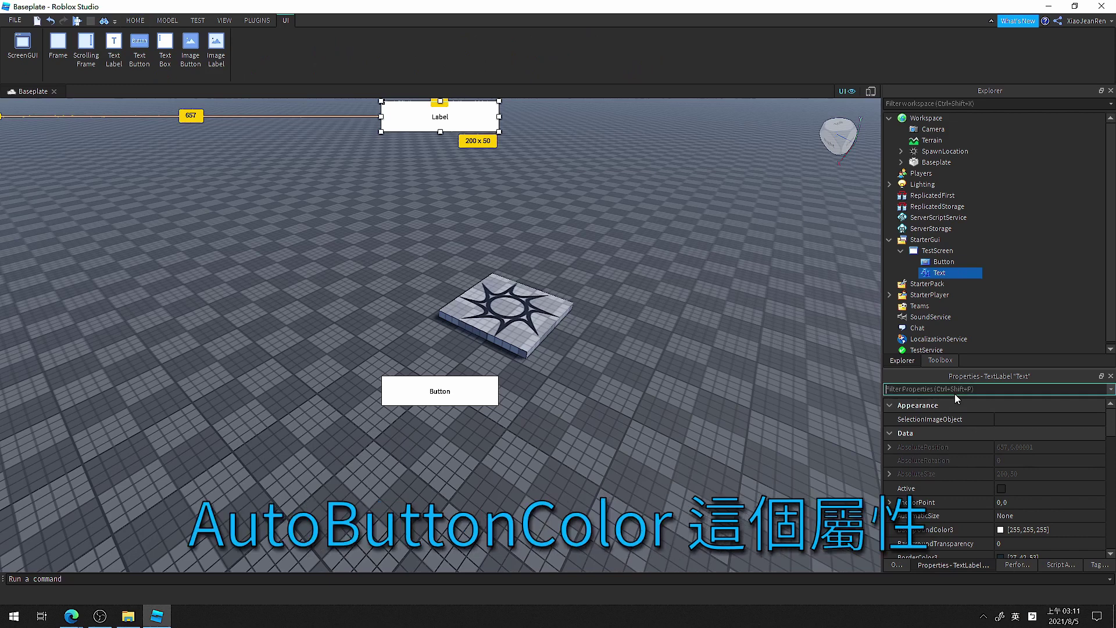
text(auto)
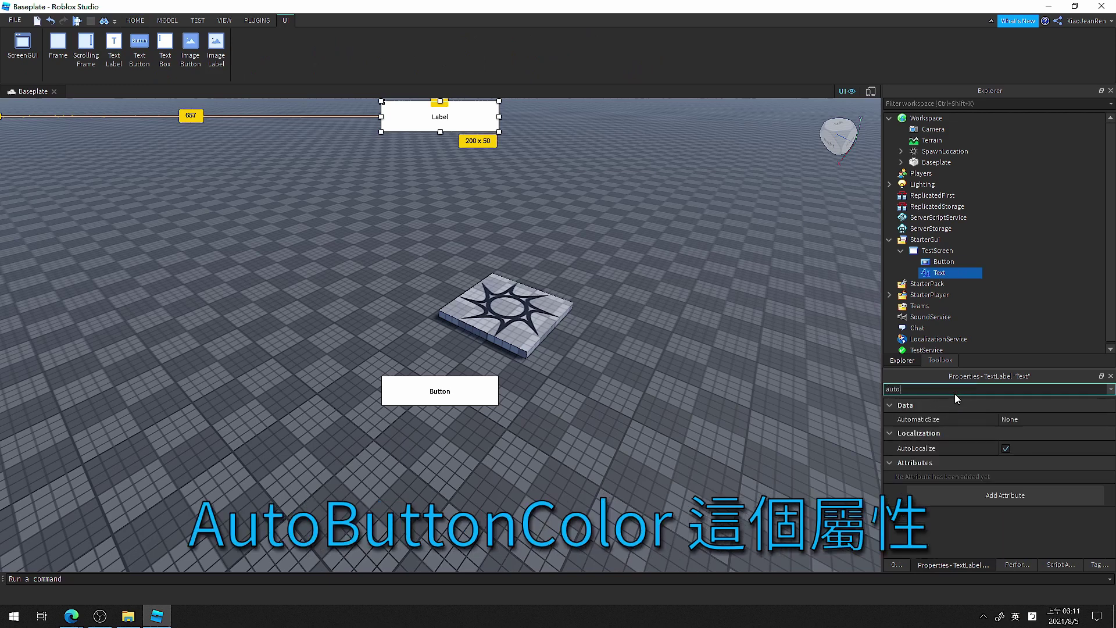
text(button)
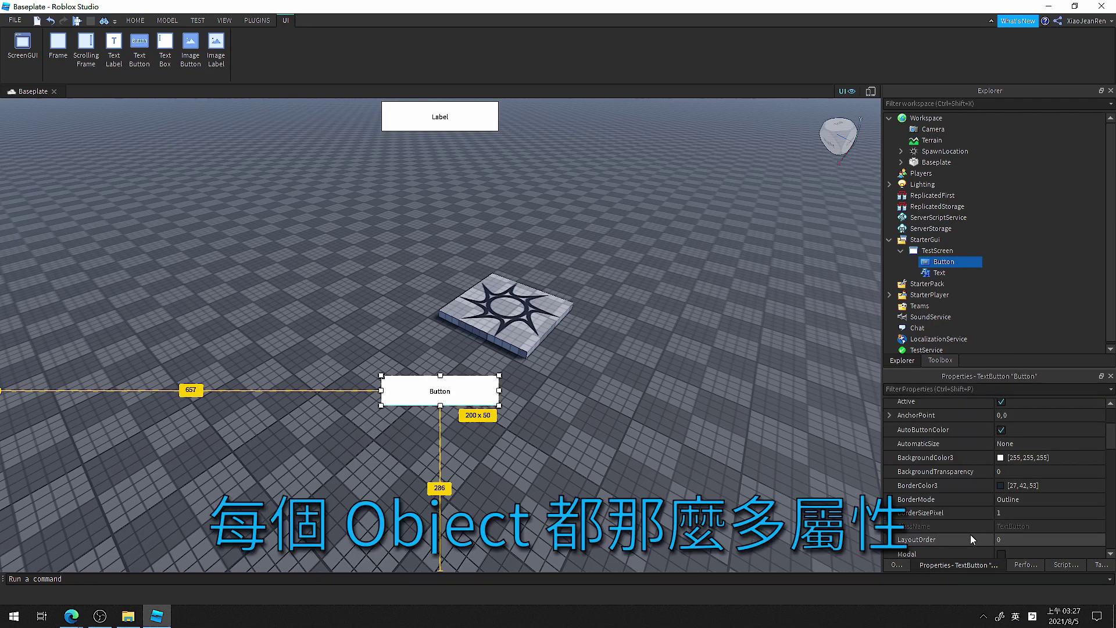
scroll(970, 535, down, 4)
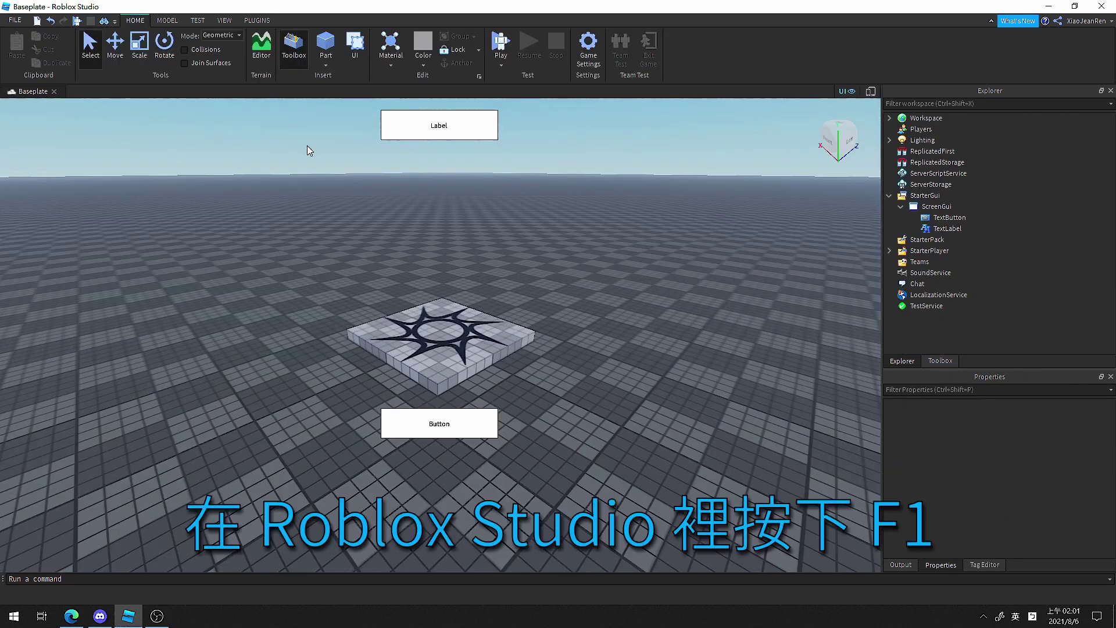
Open the online Roblox Developer documentation in the browser, show it full screen and look over the tutorials page.
key(F1)
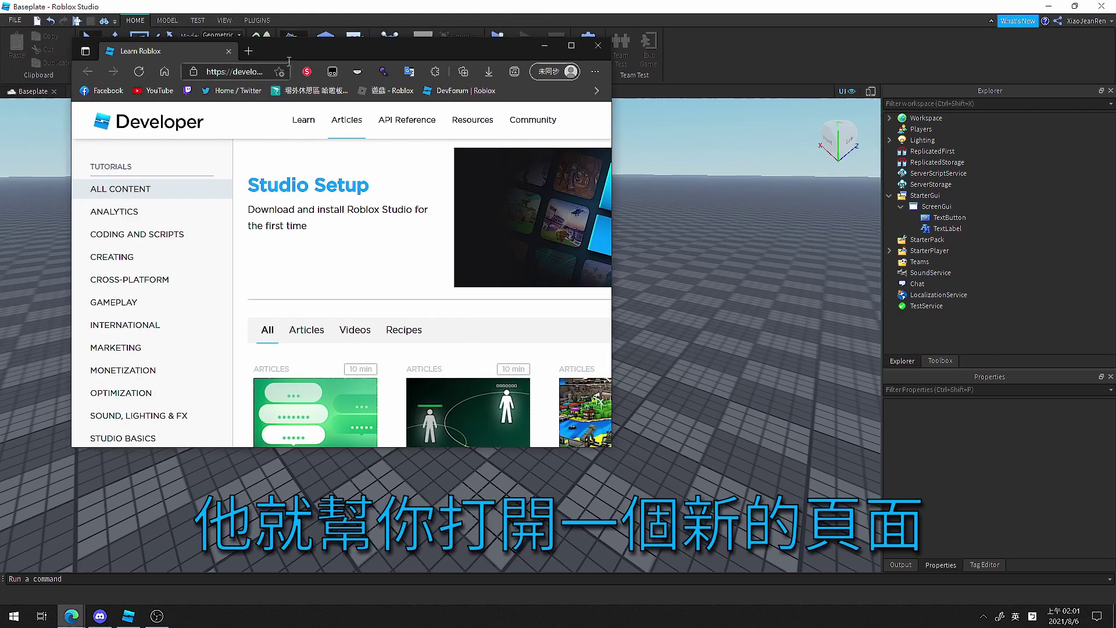
double_click(289, 58)
key(F11)
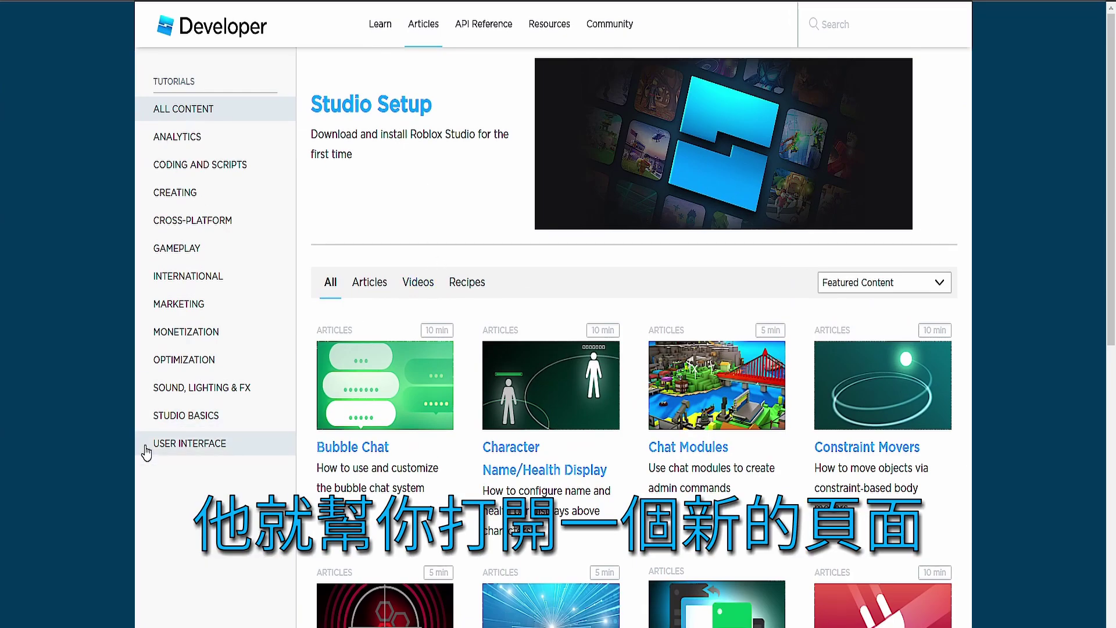
scroll(310, 566, down, 5)
scroll(291, 535, up, 5)
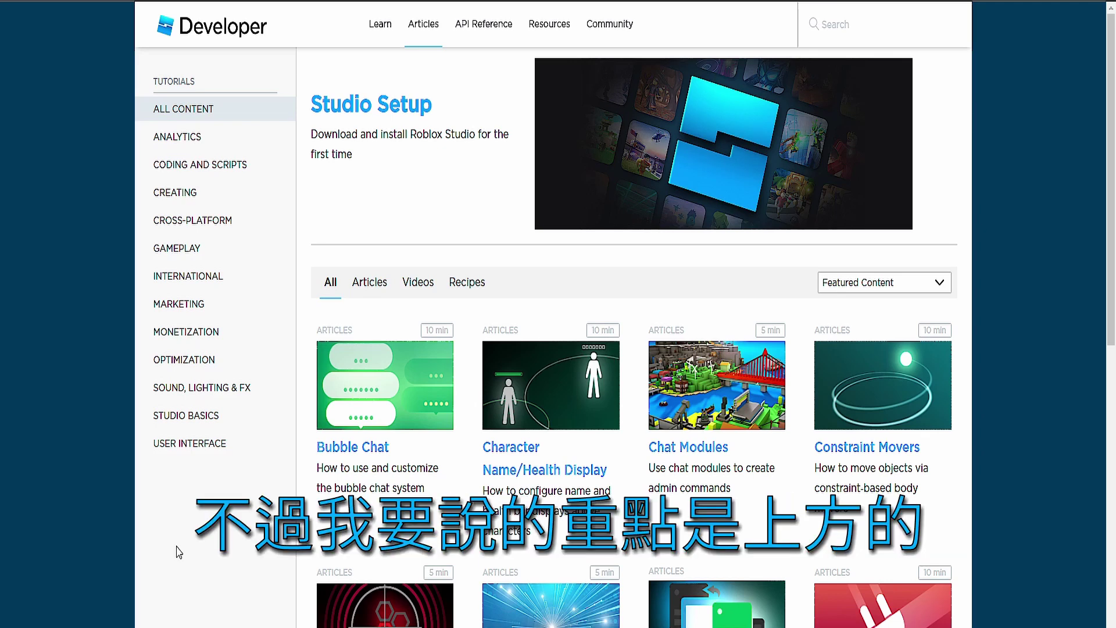
In the API Reference, filter the classes by "textbutton" and open the TextButton page to examine its description and properties.
click(470, 42)
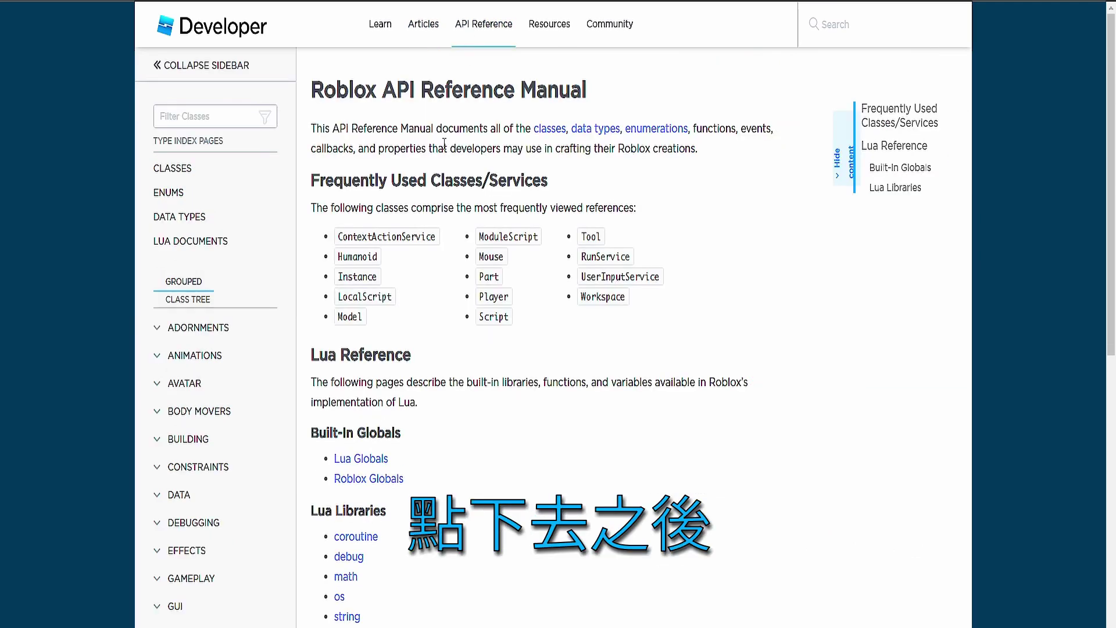
click(191, 120)
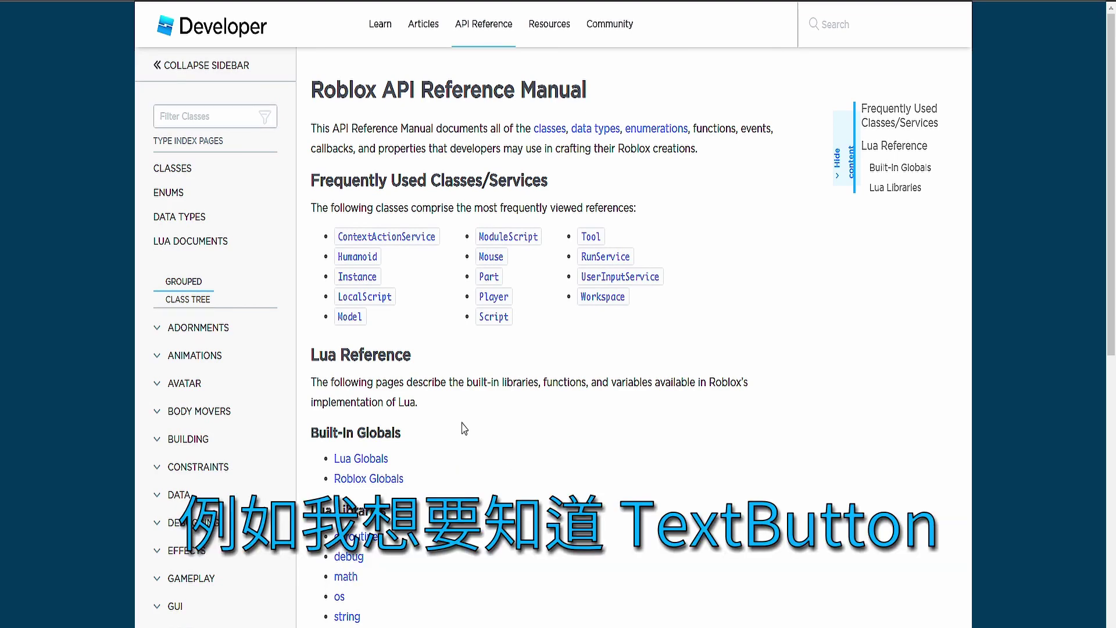
text(xtbutton)
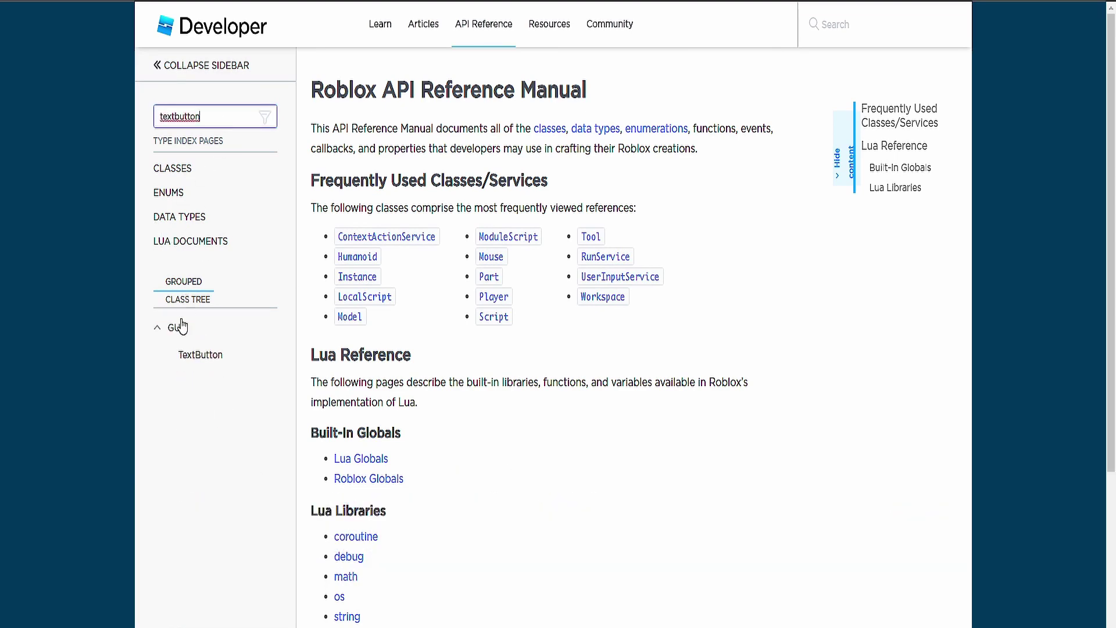
click(181, 359)
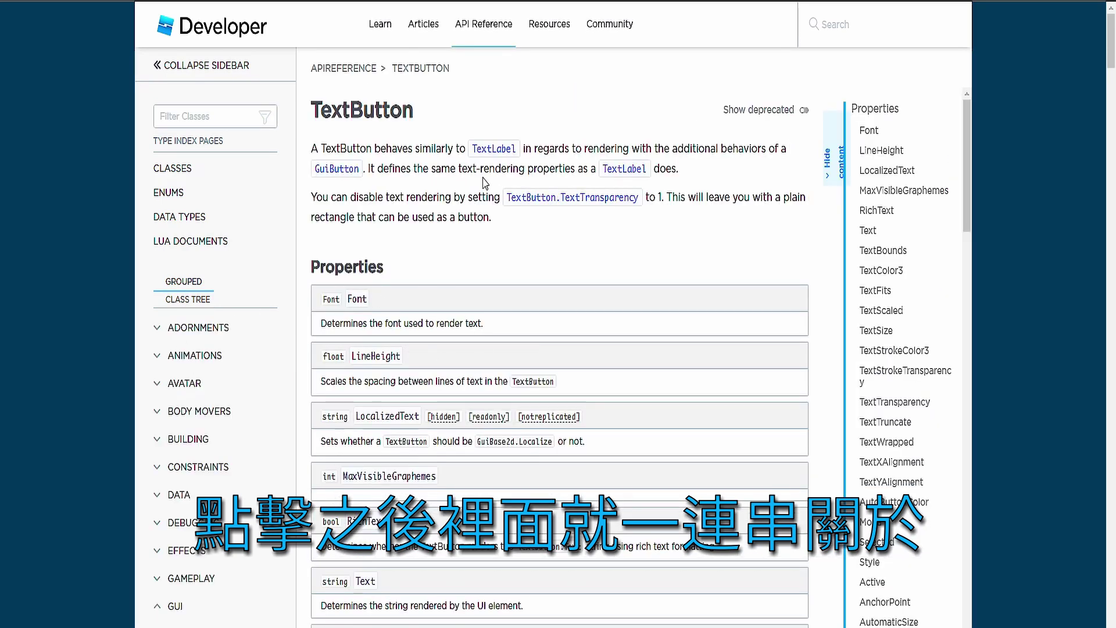
double_click(362, 110)
click(363, 265)
double_click(363, 264)
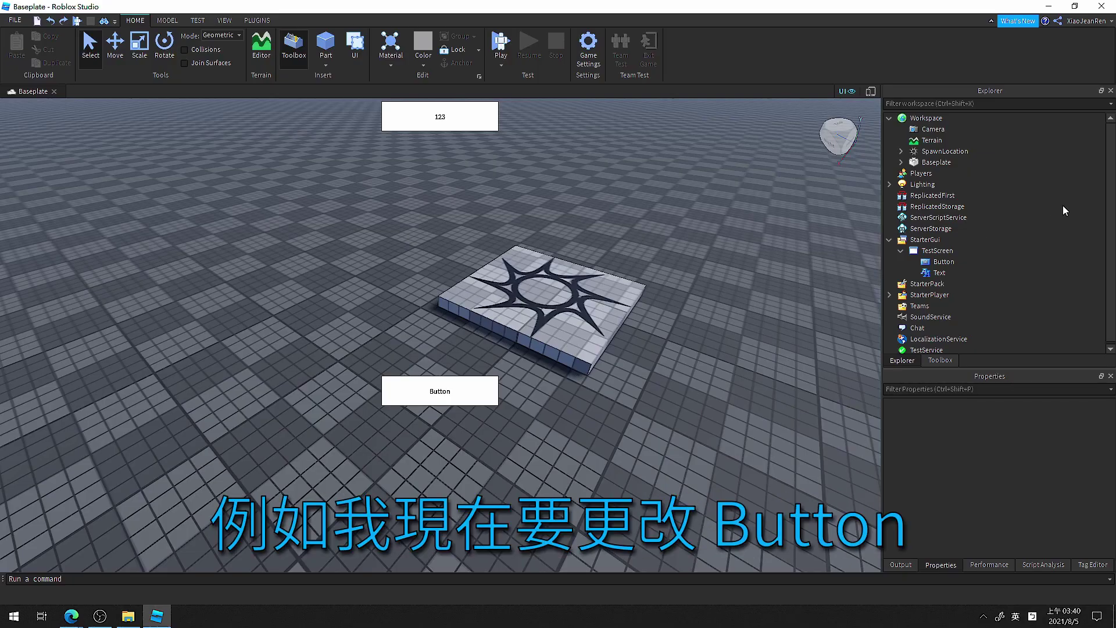
Back in Roblox Studio, filter the Button's properties by "Text" and set its Text to 按我.
click(960, 261)
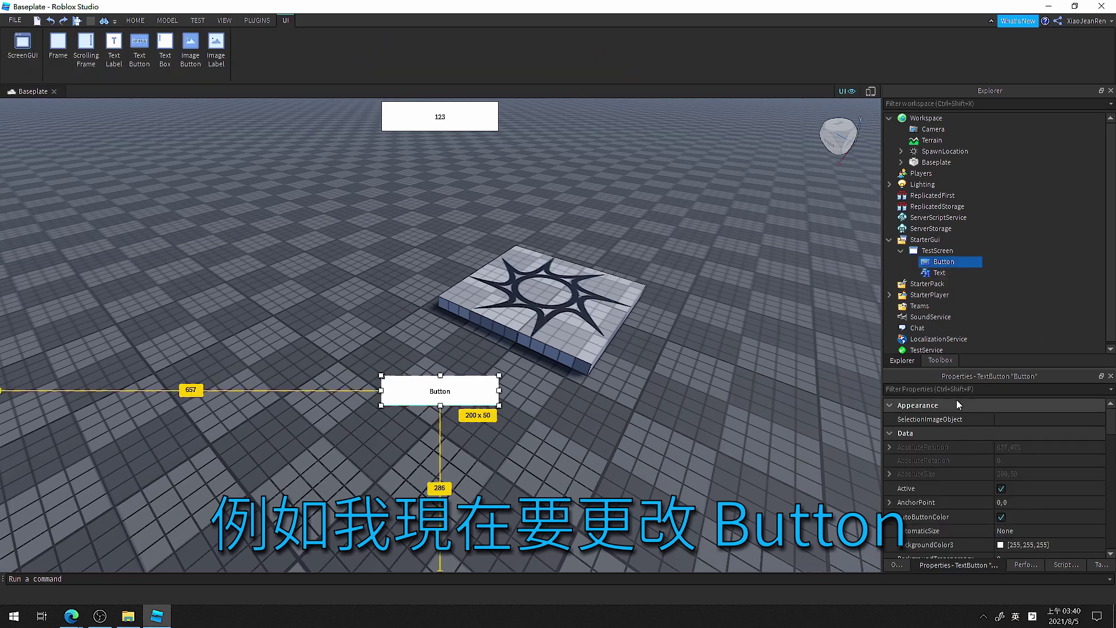
click(942, 389)
text(Text)
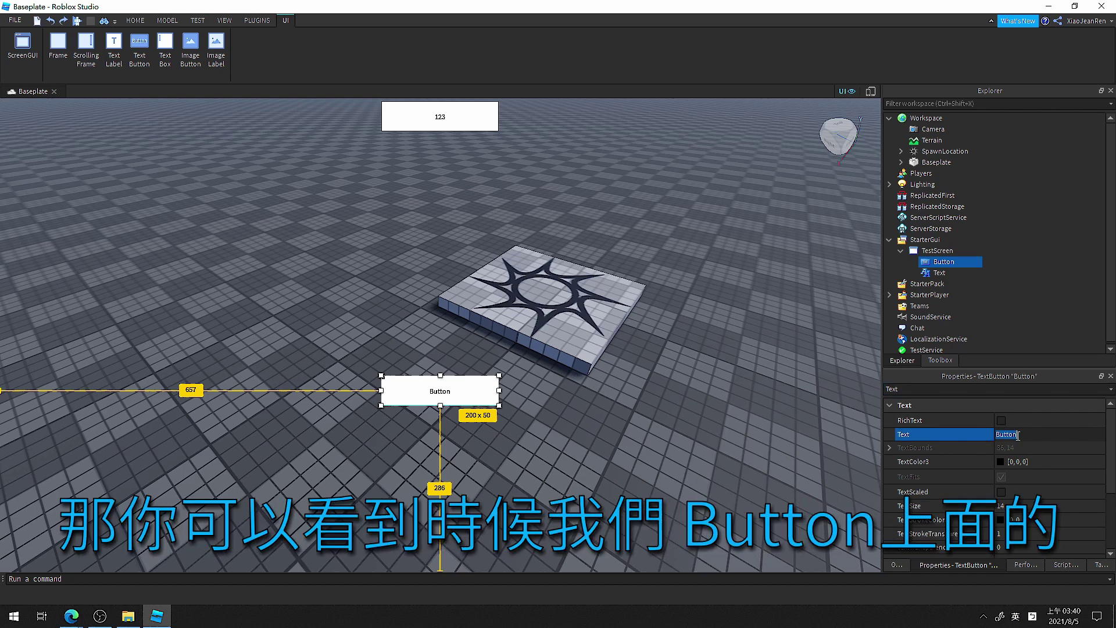
click(916, 435)
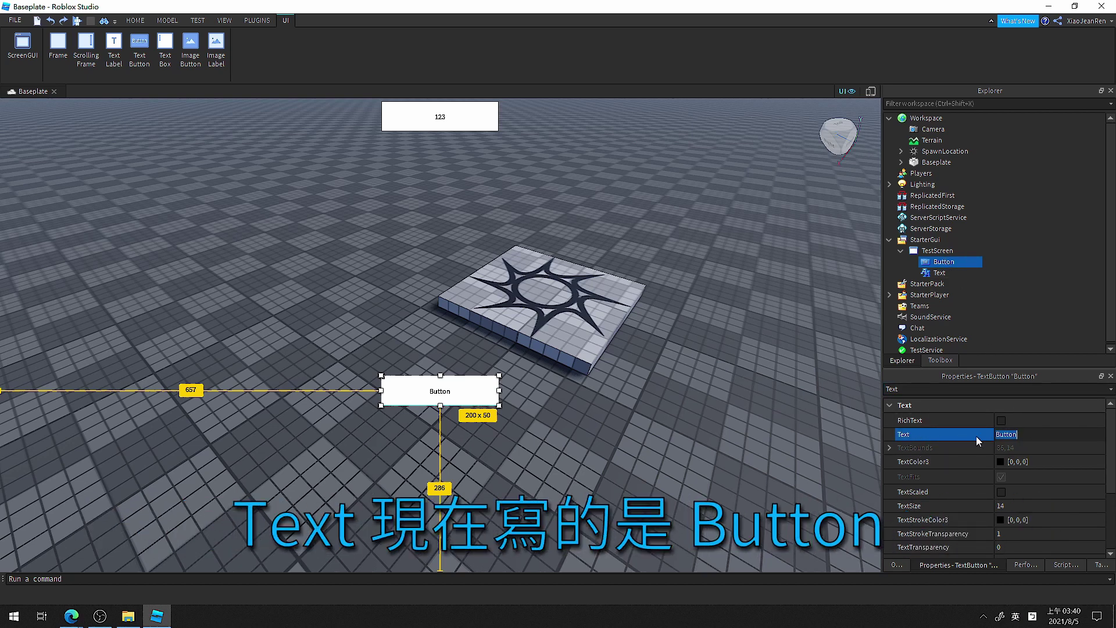
key(End)
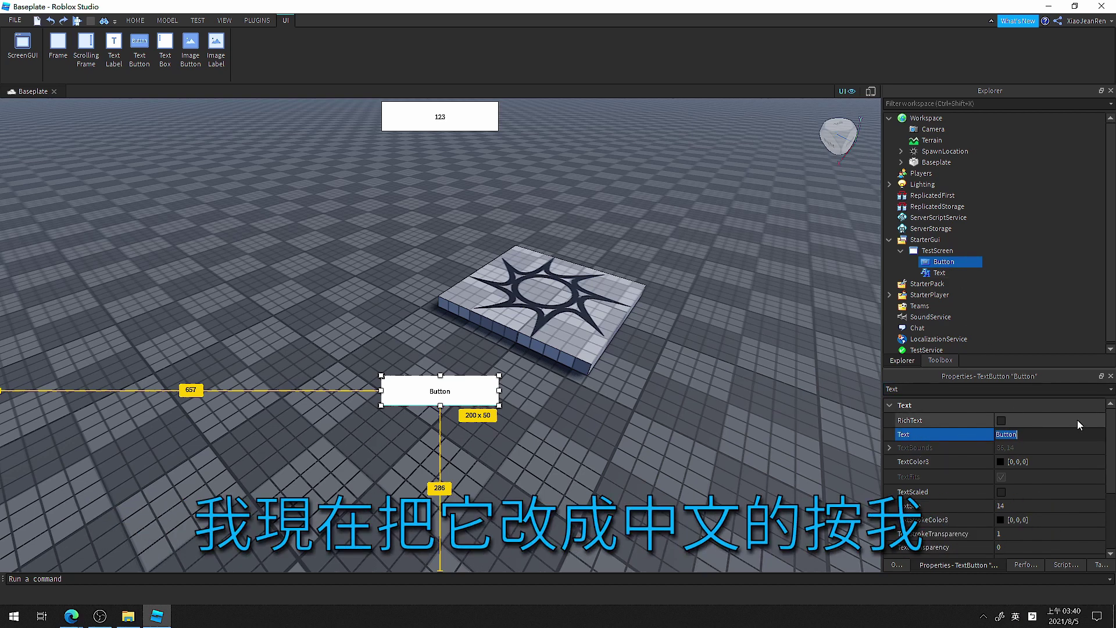
key(shift)
text(按我)
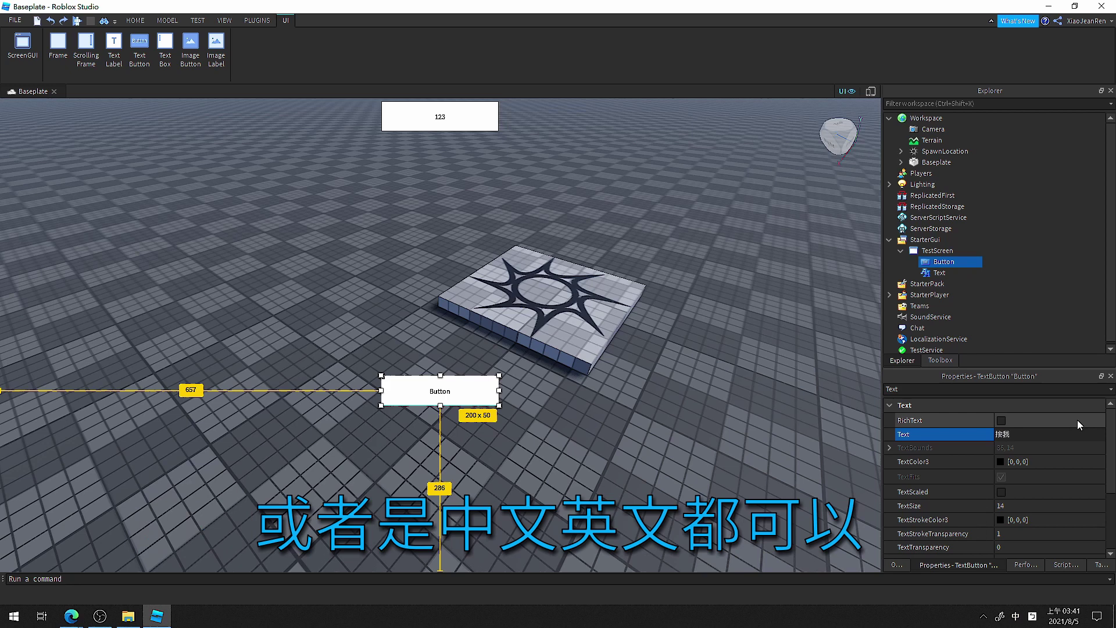
key(Return)
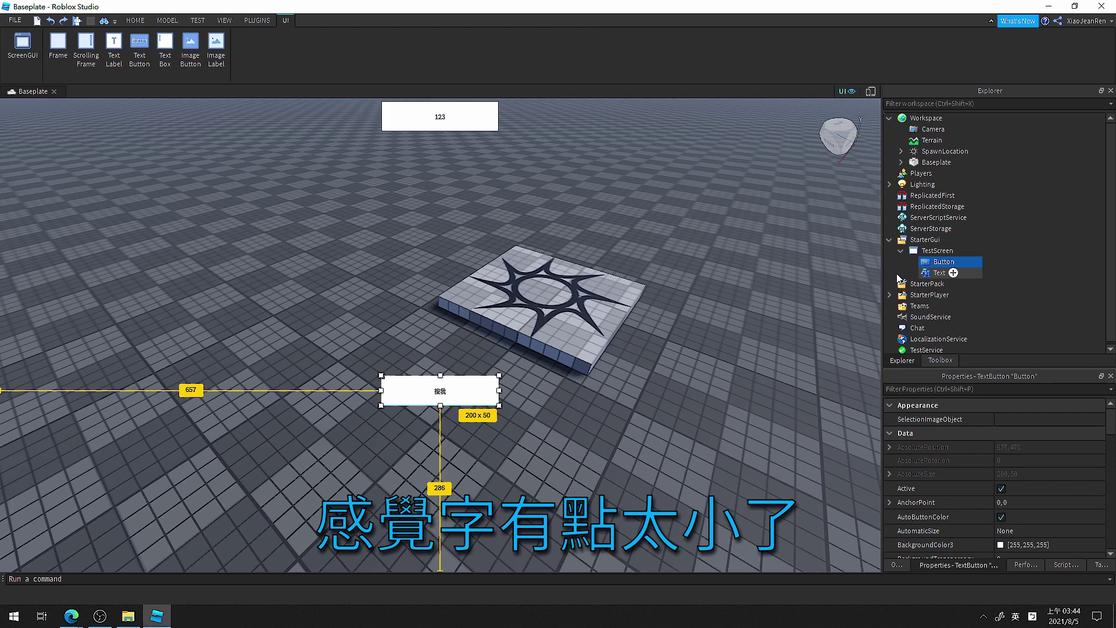
Find the Button's TextSize property and set it to 30.
scroll(982, 459, down, 10)
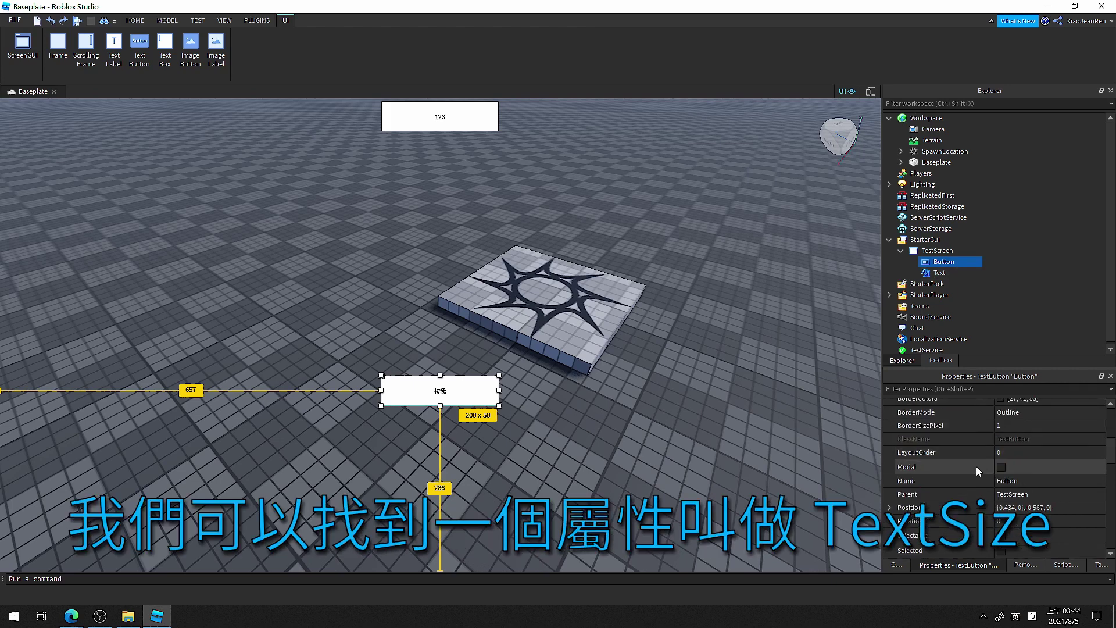
scroll(970, 467, down, 1)
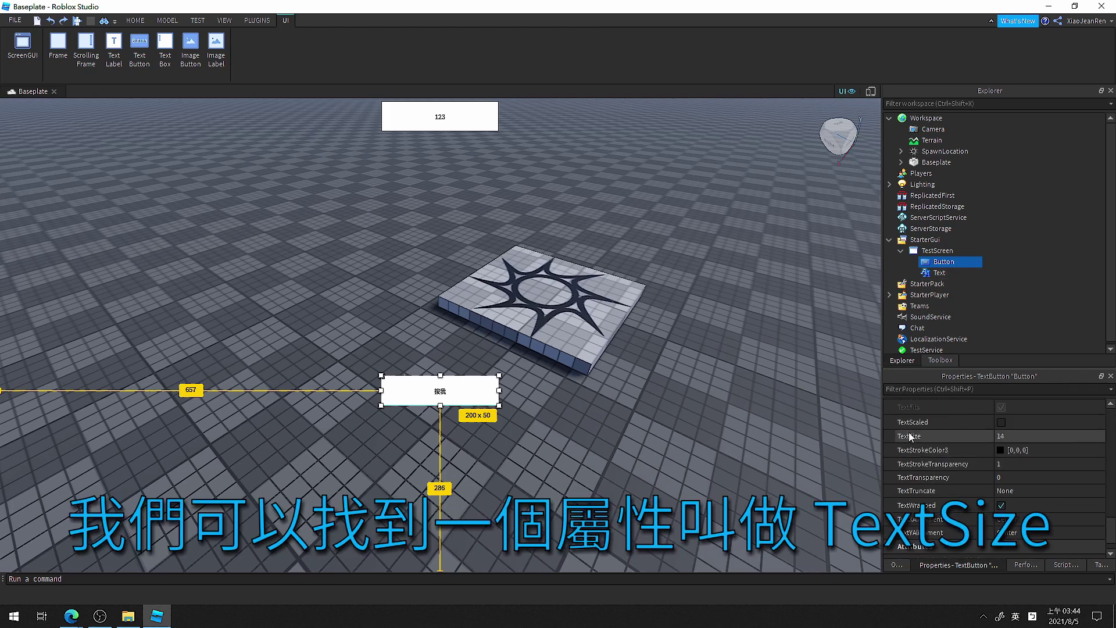
click(909, 388)
text(text)
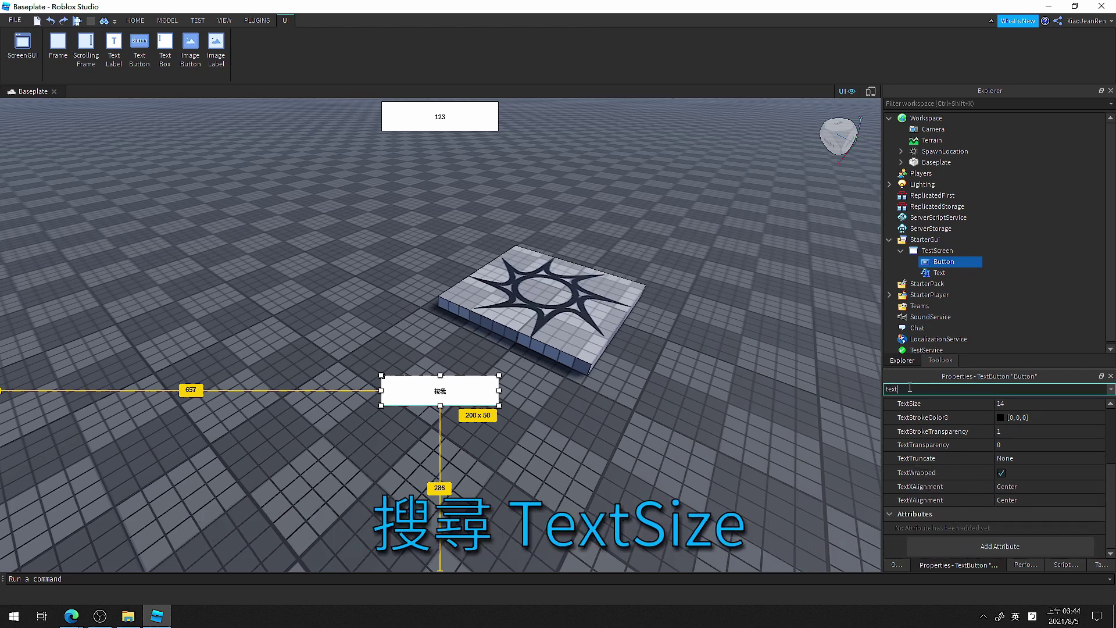
key(BackSpace)
key(BackSpace)
key(BackSpace)
key(BackSpace)
scroll(993, 478, down, 10)
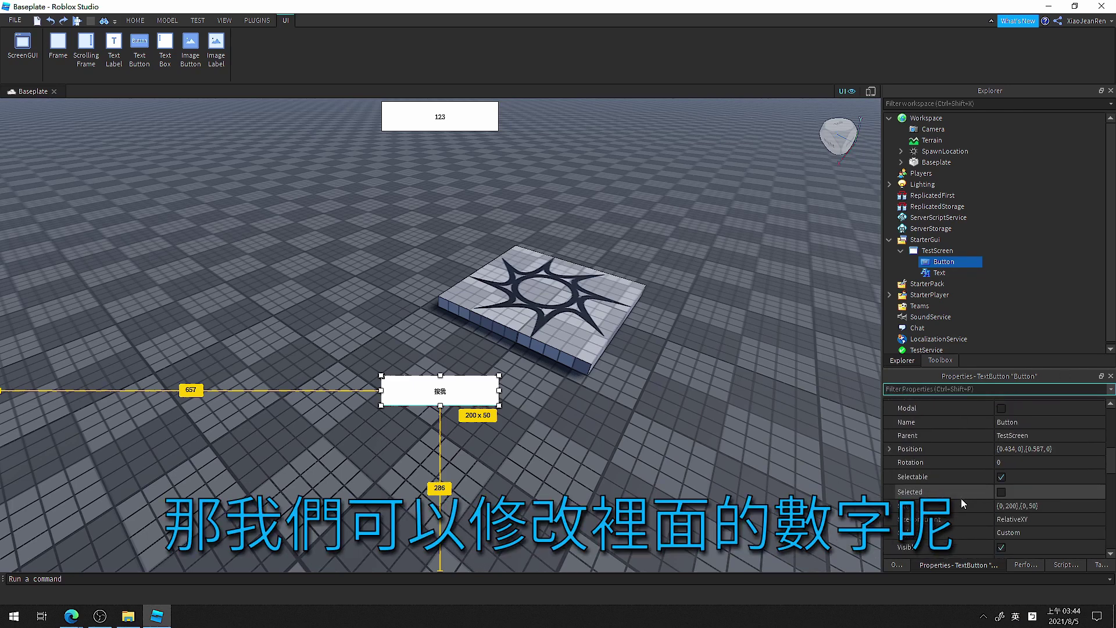
click(1008, 464)
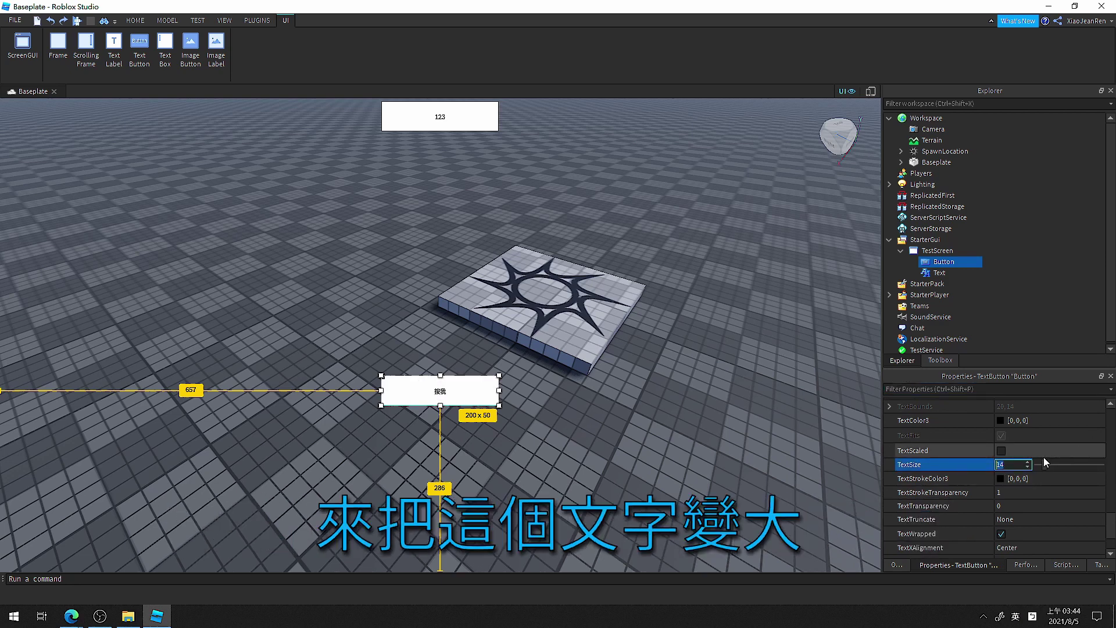
text(30)
key(Return)
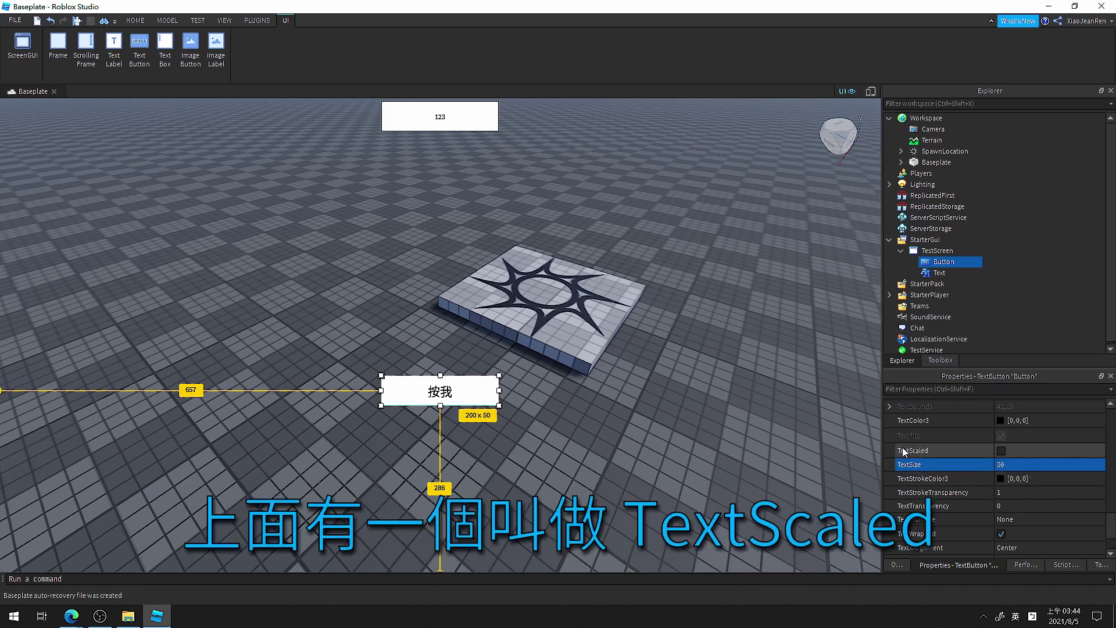
Filter the Button's properties by "textsc", turn on TextScaled, and resize the button to test how its text scales.
click(915, 388)
text(textsc)
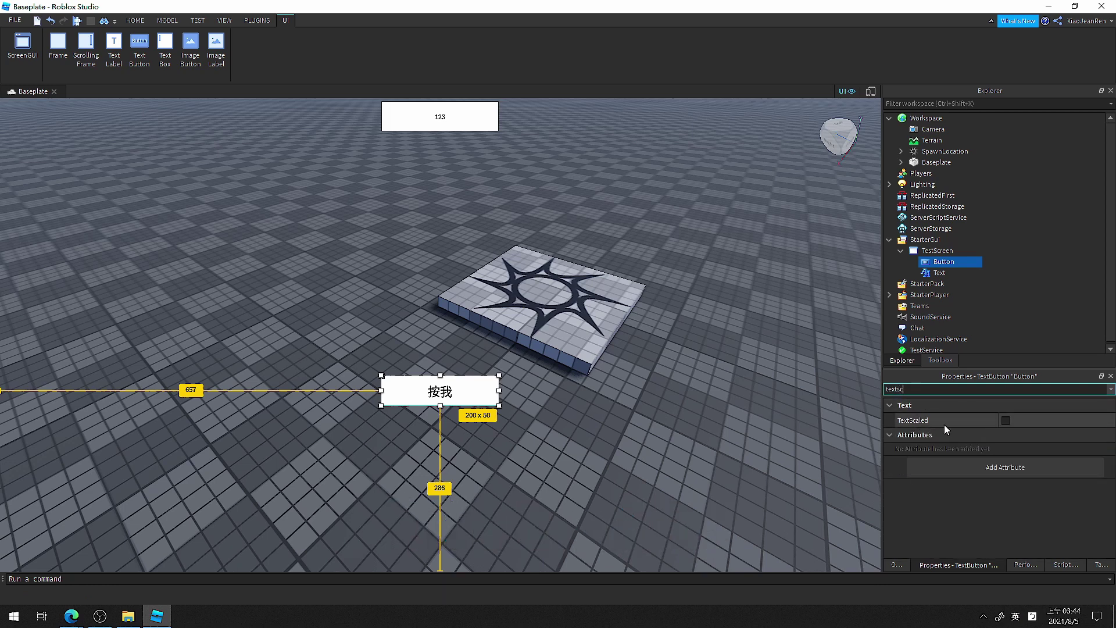
click(1004, 420)
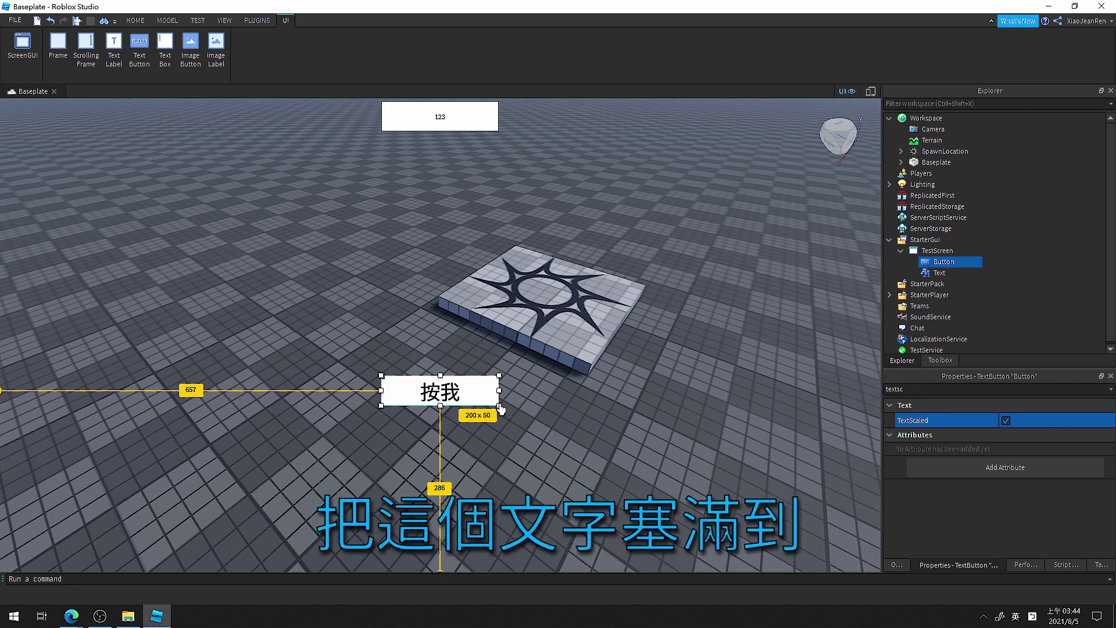
drag(501, 409, 553, 451)
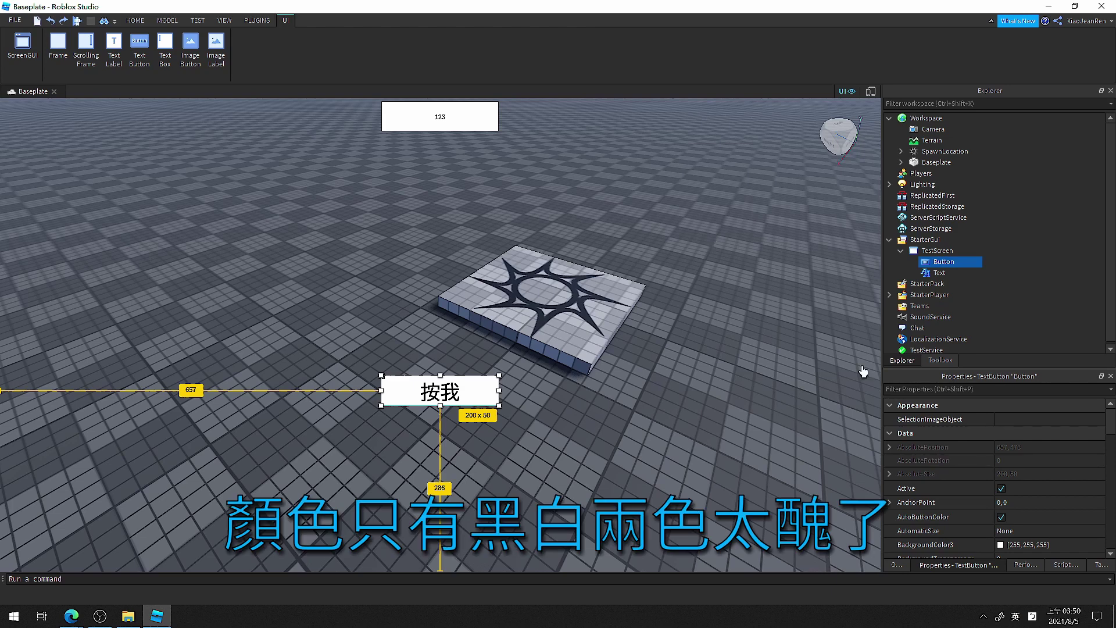
Filter the Button's properties by "color" and set TextColor3 to the basic purple [170,85,255].
click(941, 389)
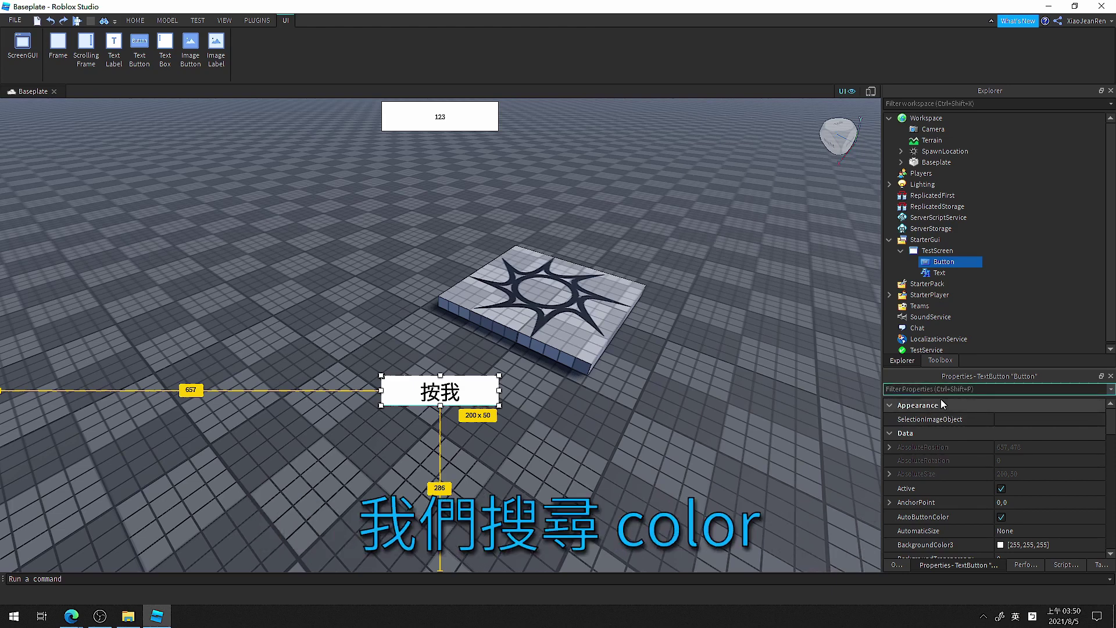
text(color)
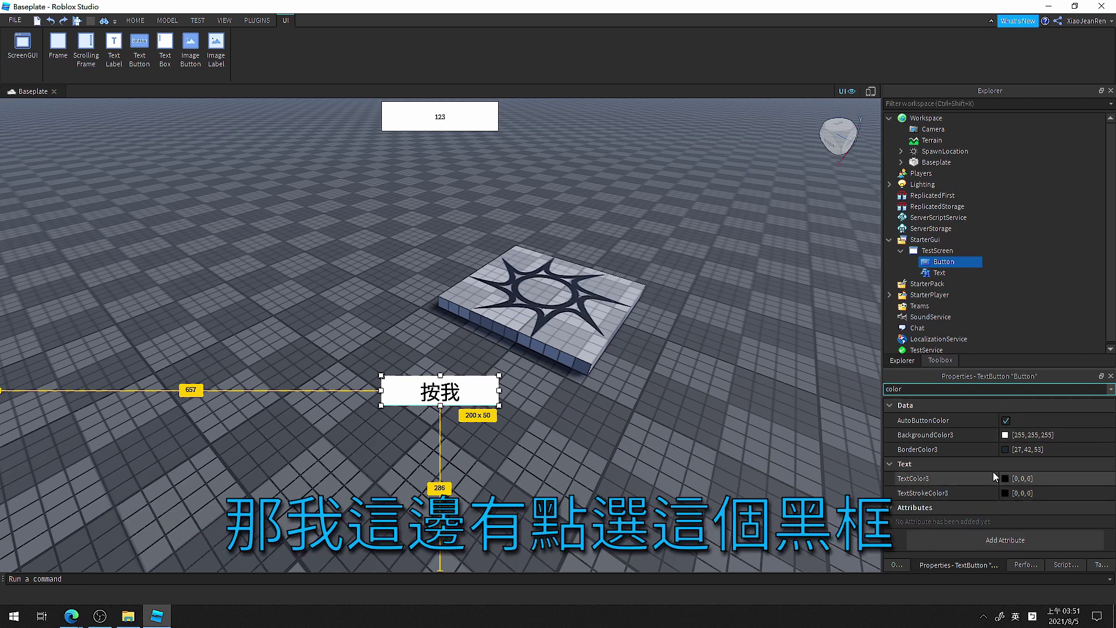
click(1005, 480)
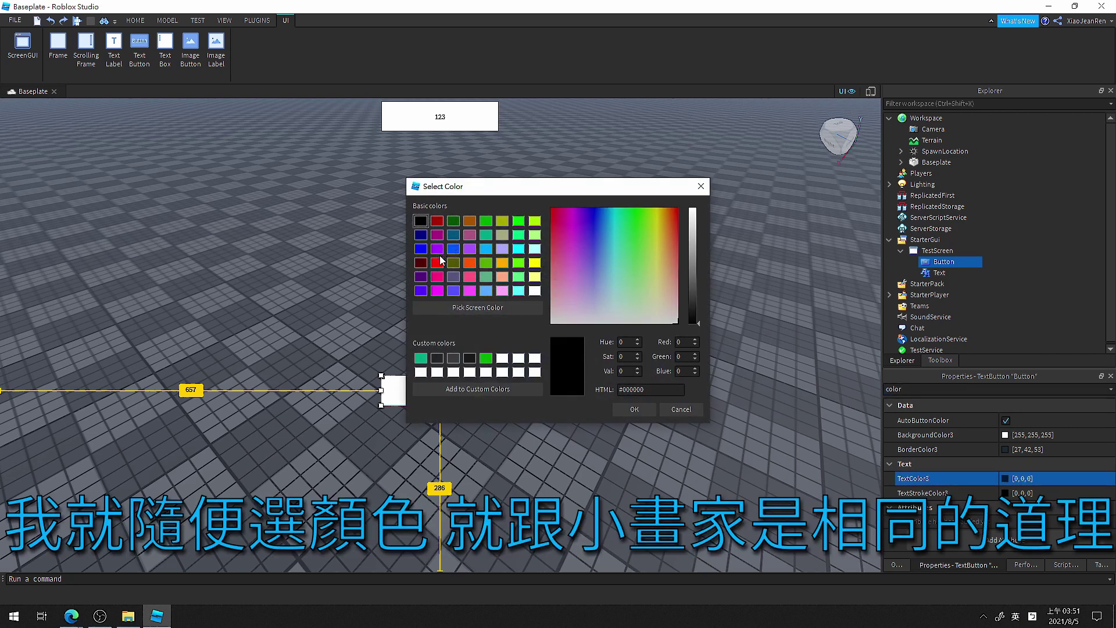
click(469, 248)
click(633, 409)
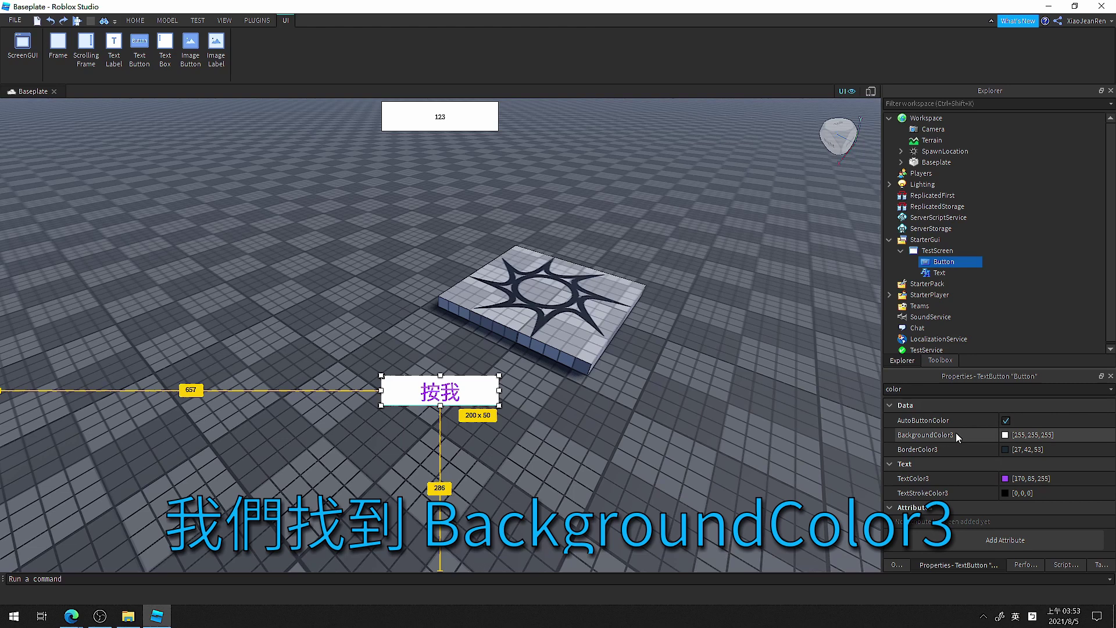
Set the Button's BackgroundColor3 to the basic magenta color.
click(1004, 434)
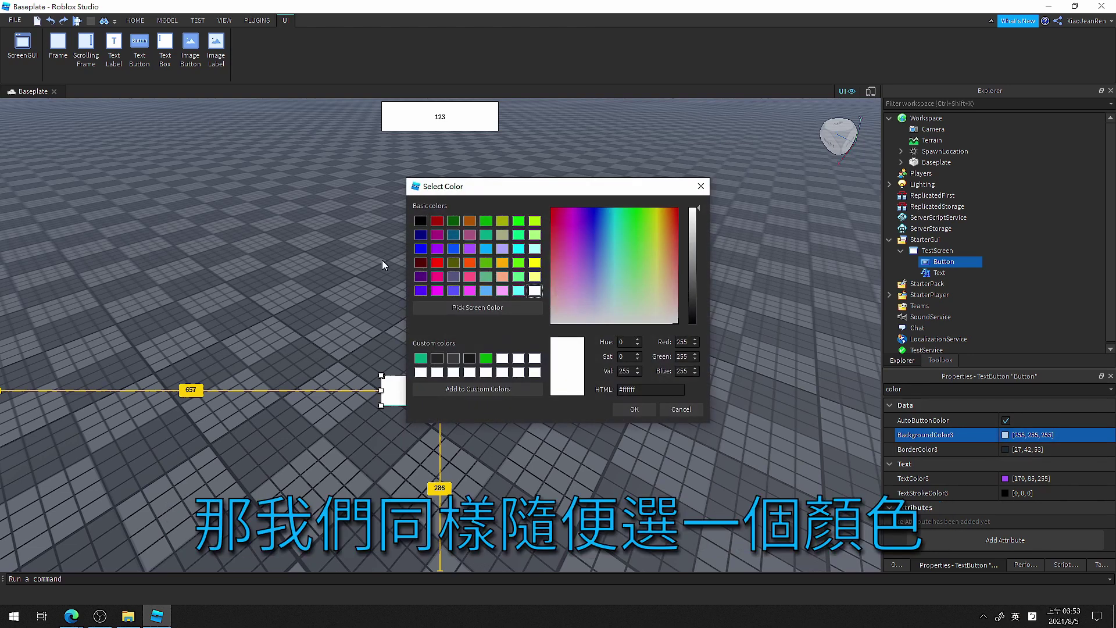
click(435, 290)
click(616, 409)
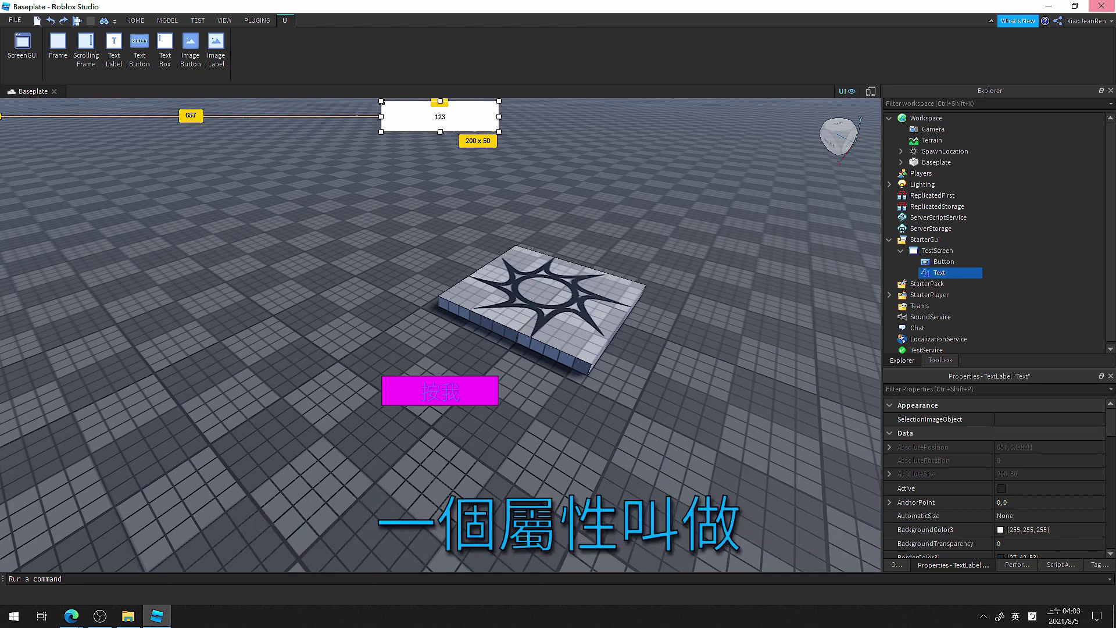
Set the Text label's BackgroundTransparency to 1 and deselect the label to view it.
scroll(931, 515, down, 1)
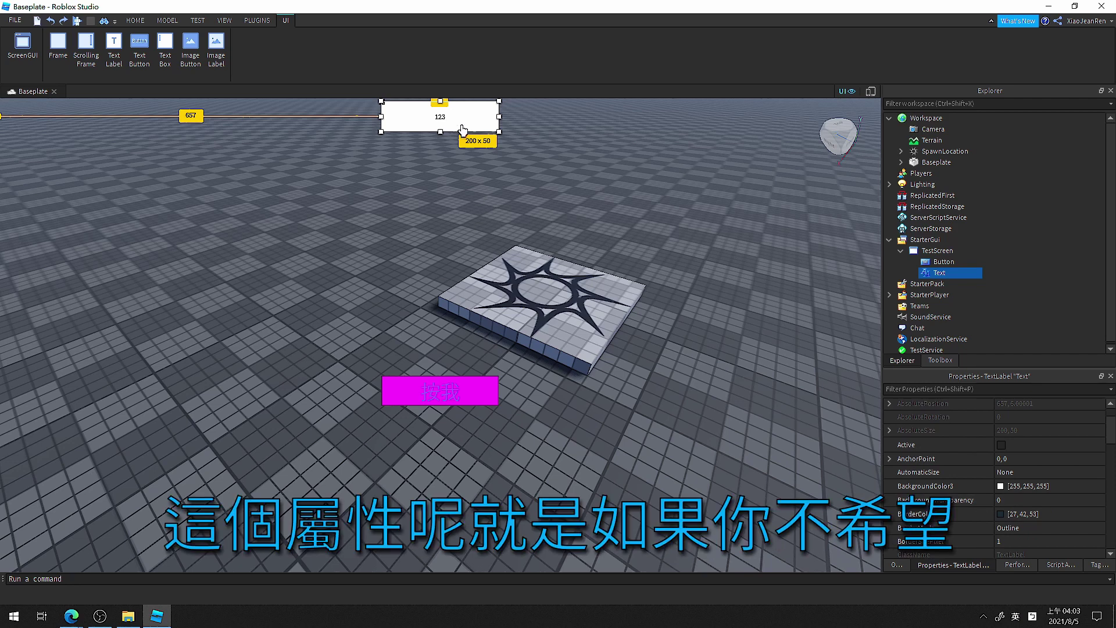
click(1018, 501)
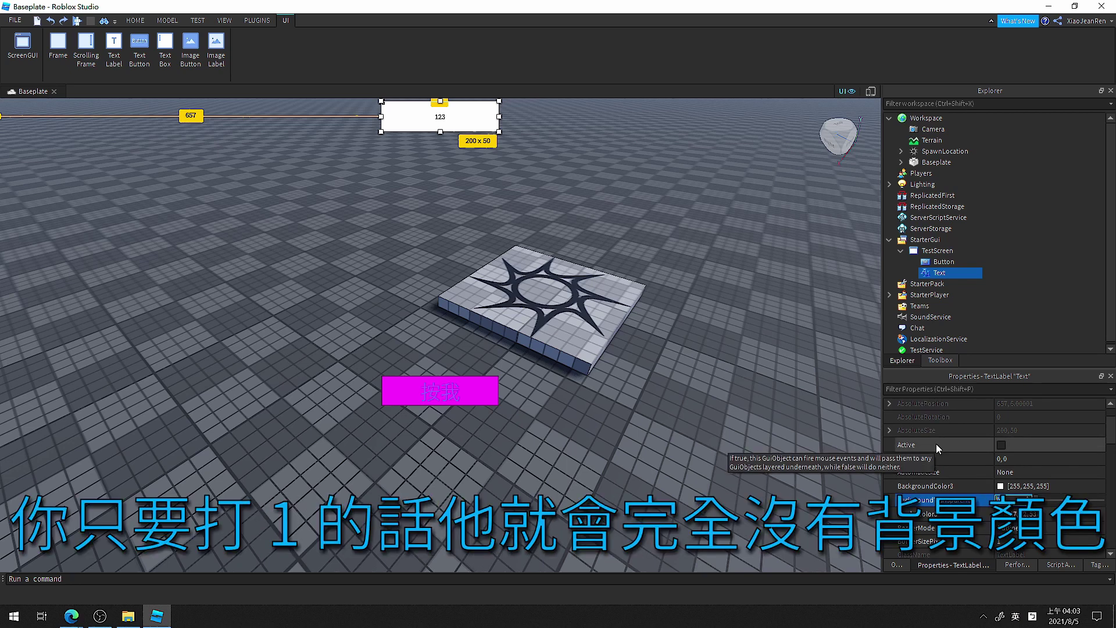
click(519, 176)
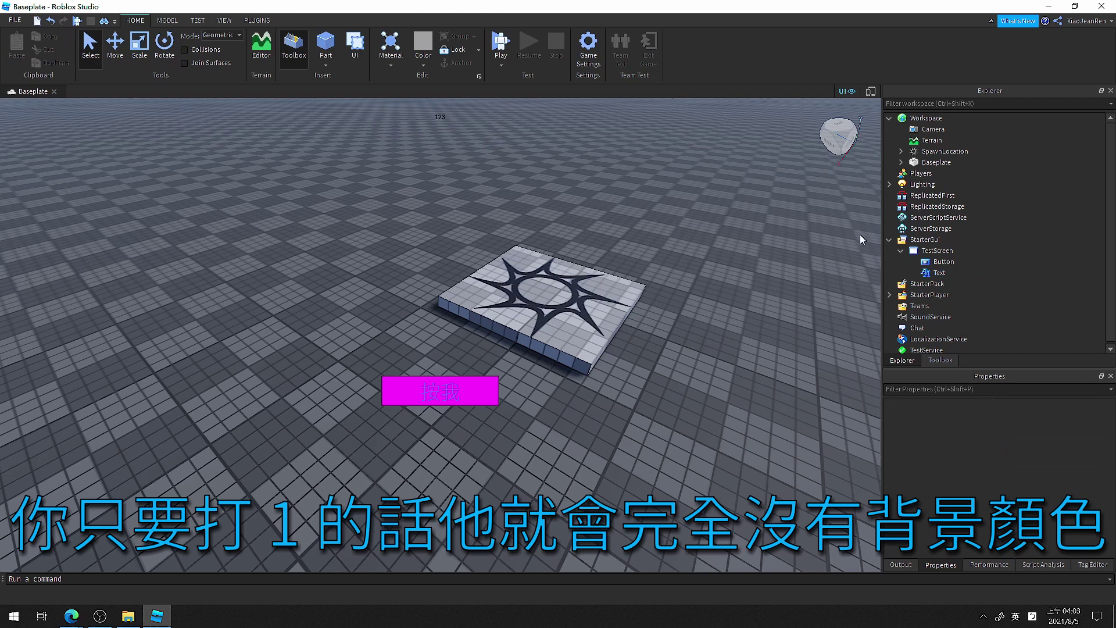
Set the Text label's BackgroundTransparency to 0.5 and deselect the label.
click(938, 272)
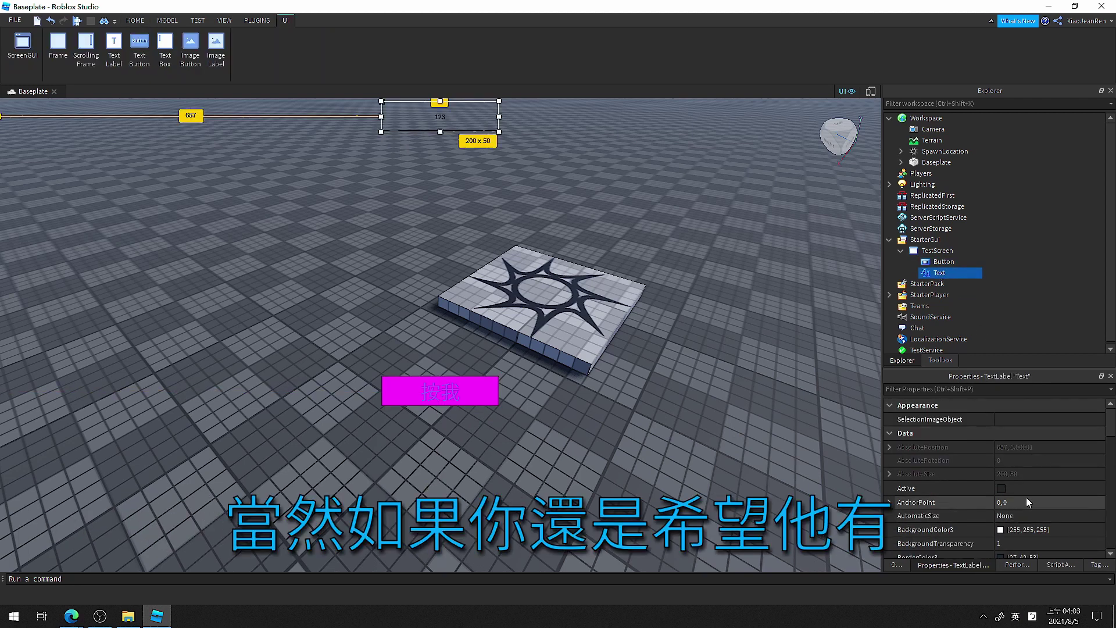
scroll(1026, 497, down, 2)
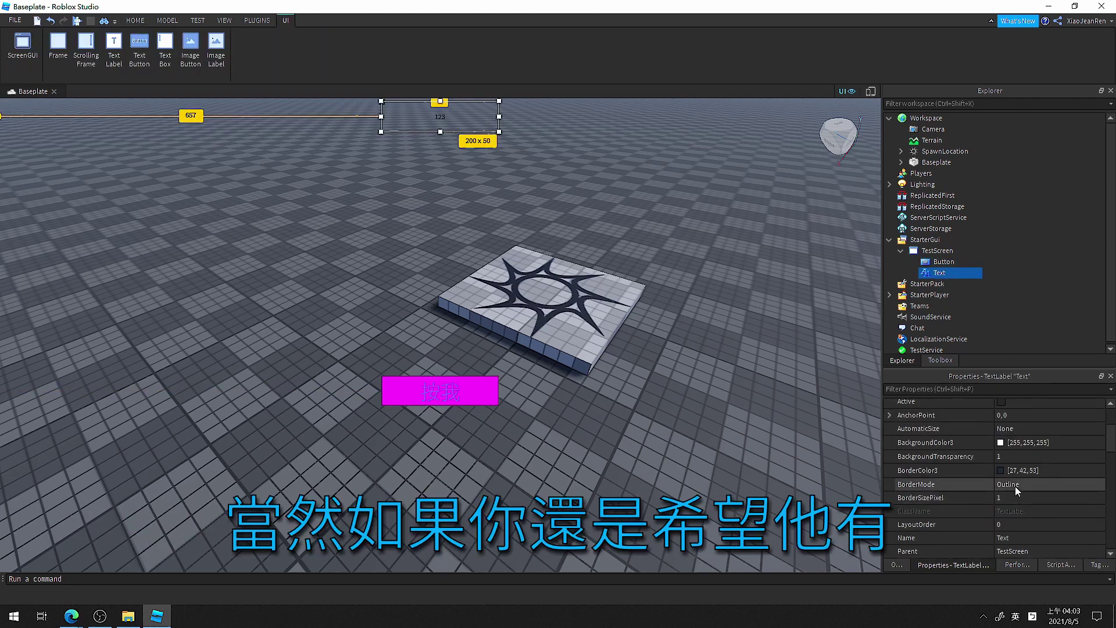
click(1009, 456)
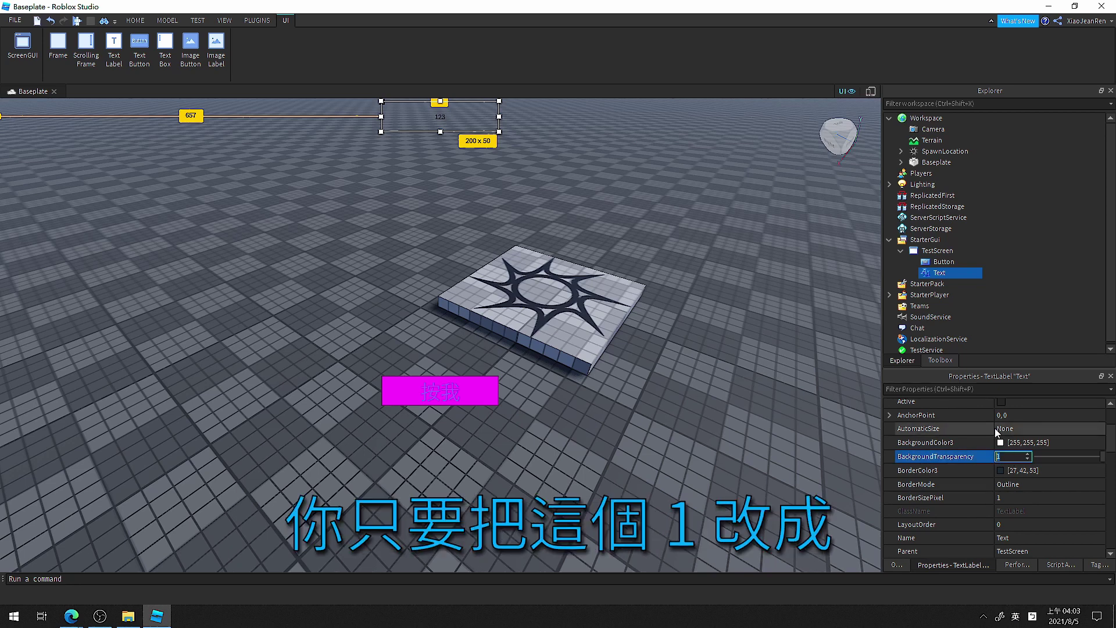
text(0.5)
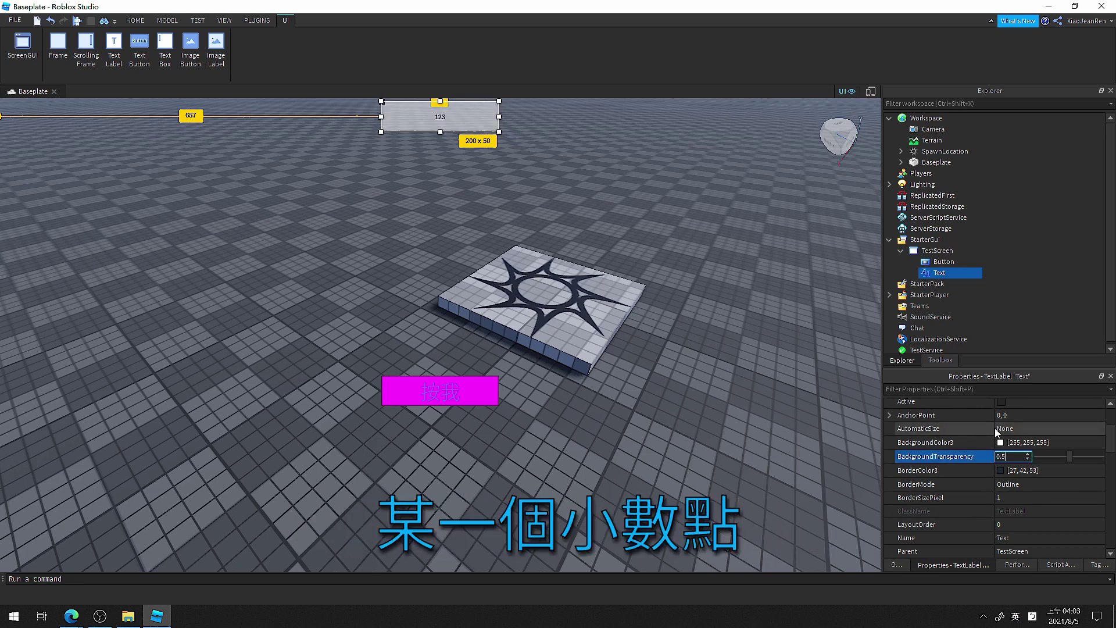
key(Return)
click(645, 258)
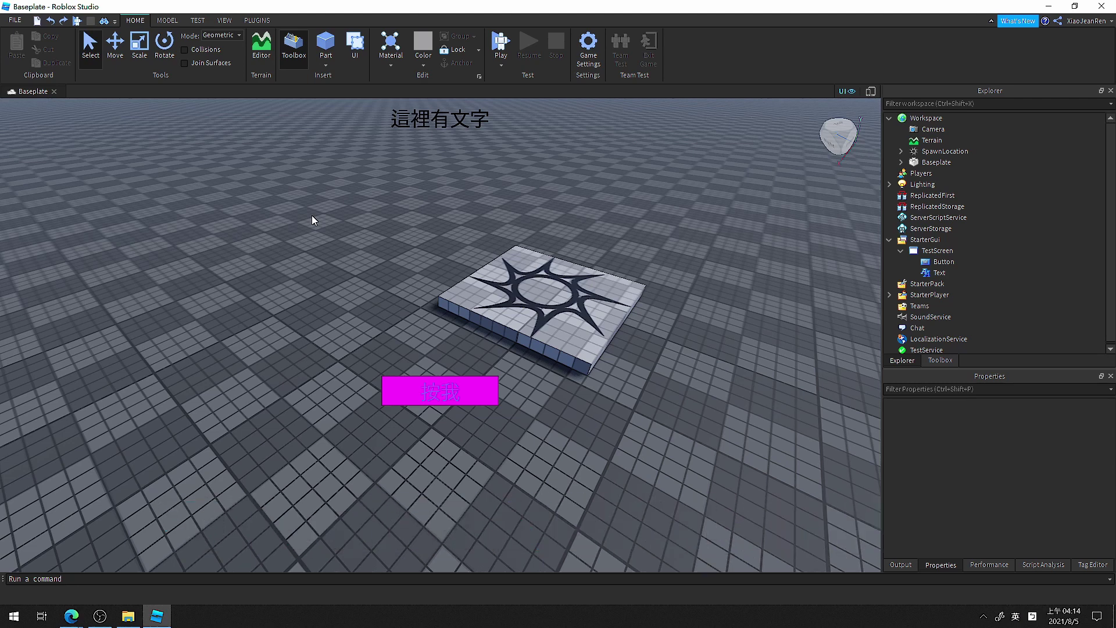
Add a LocalScript under TestScreen in StarterGui.
click(937, 251)
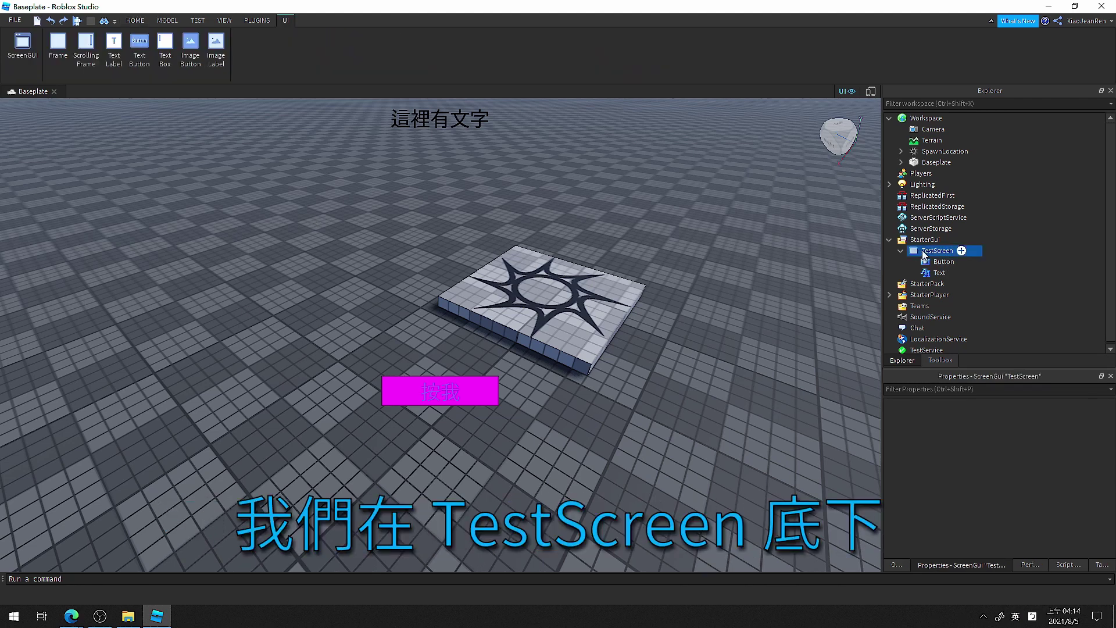
click(961, 250)
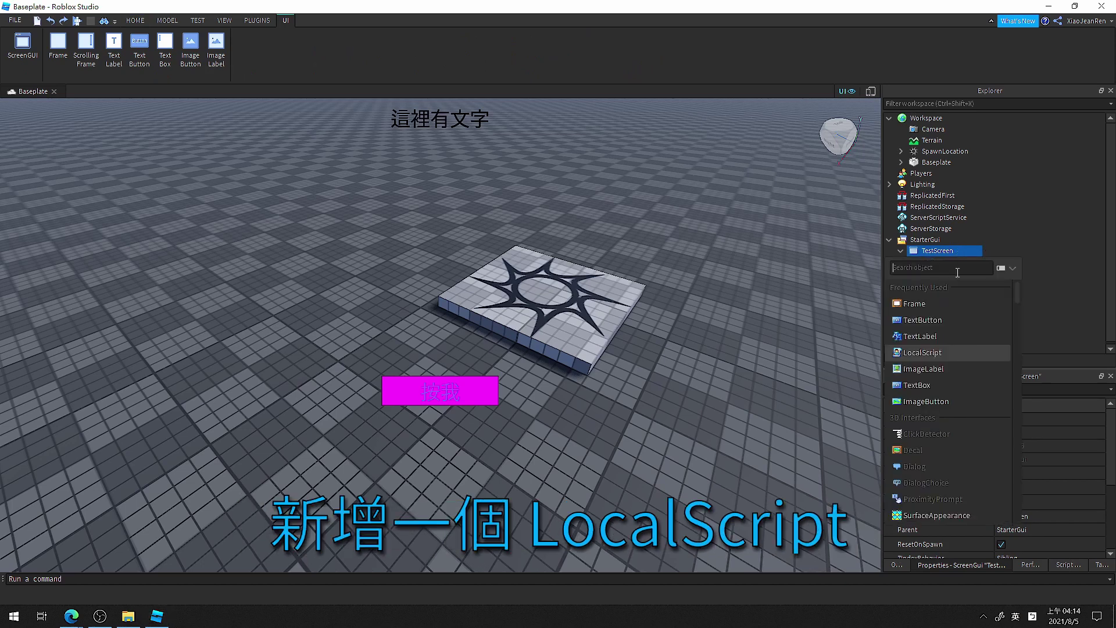
click(937, 352)
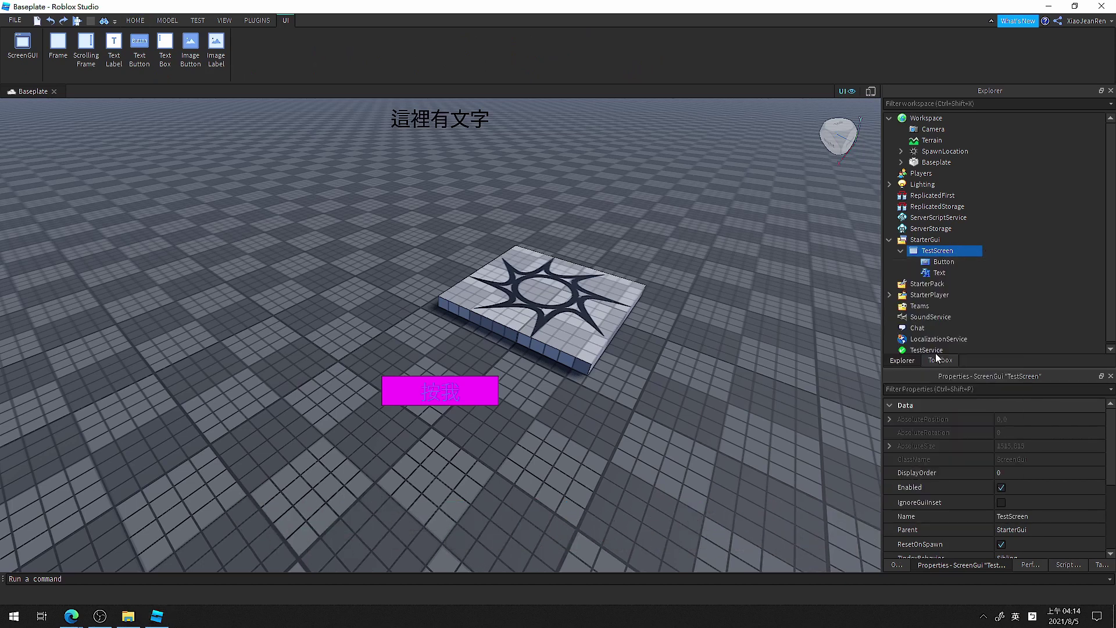
Rename the new LocalScript under TestScreen as ClickScript.
key(F2)
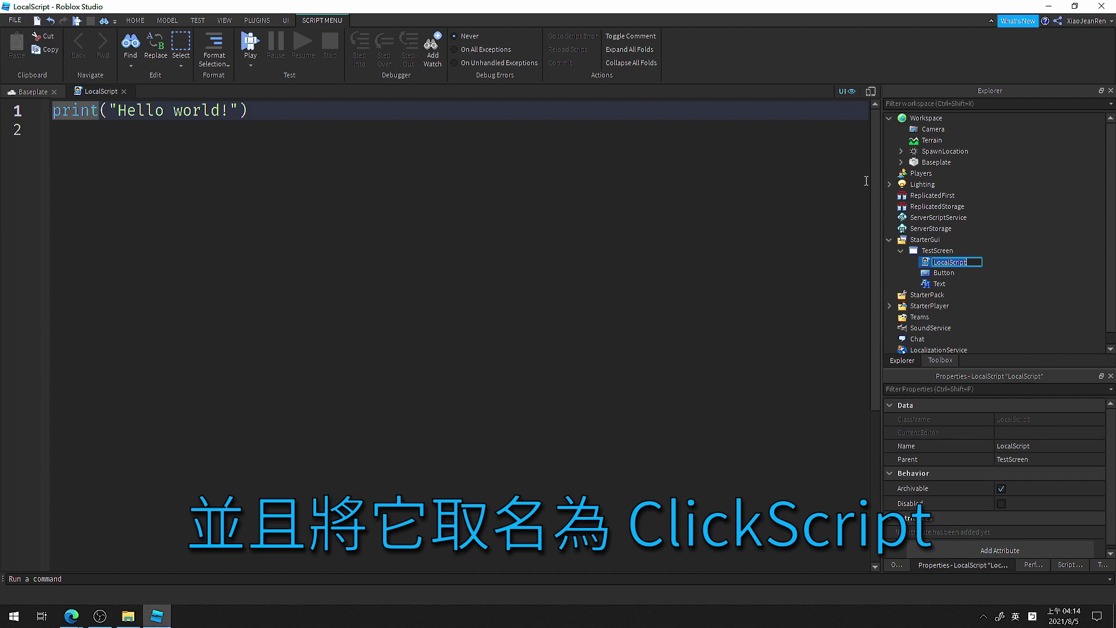
key(End)
key(shift+Home)
key(BackSpace)
text(Click)
key(Return)
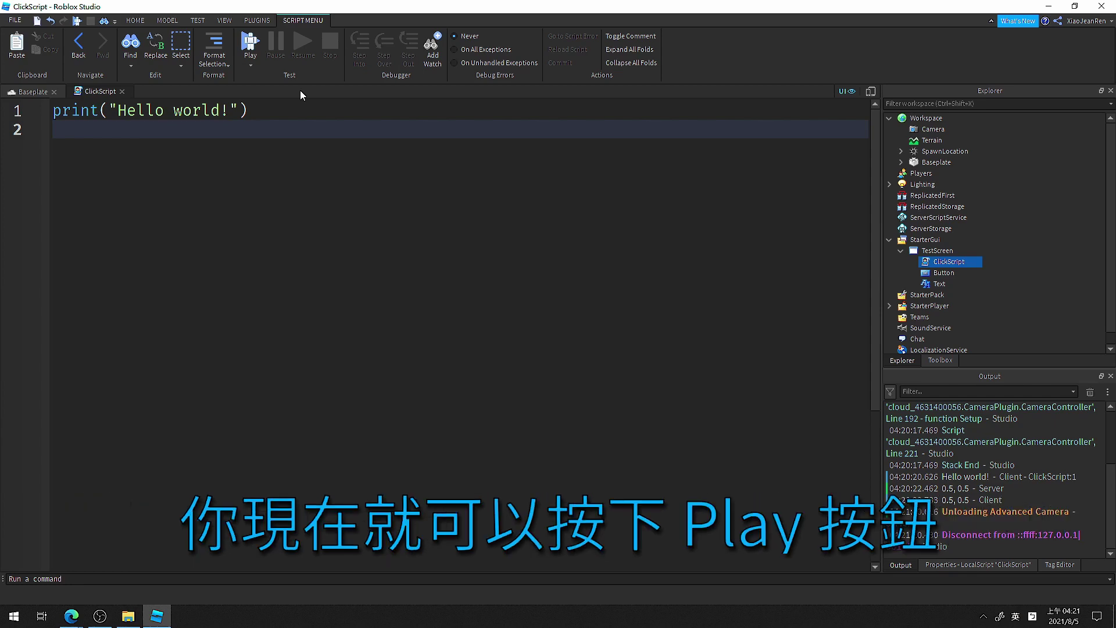
Play-test the game, try the magenta button on the test screen, and stop the test.
click(250, 50)
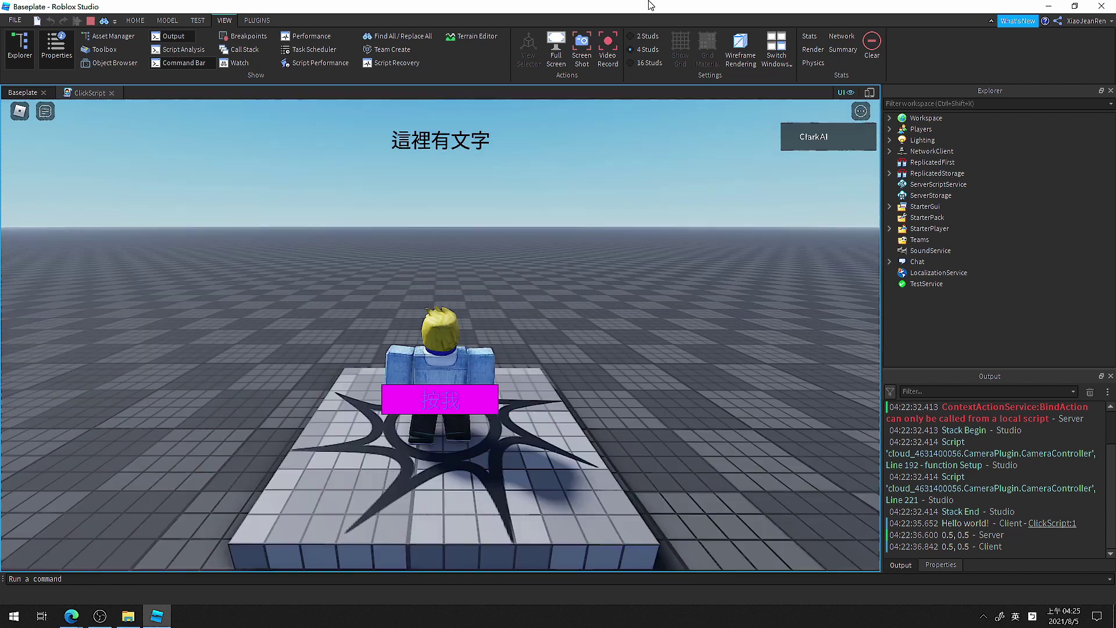
click(416, 406)
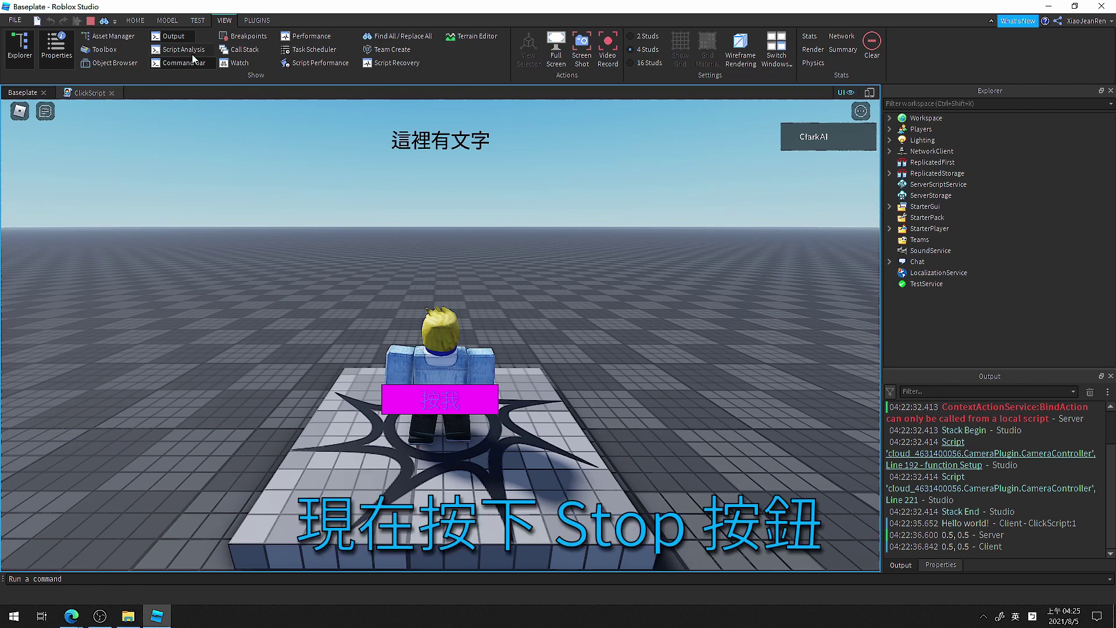
click(135, 21)
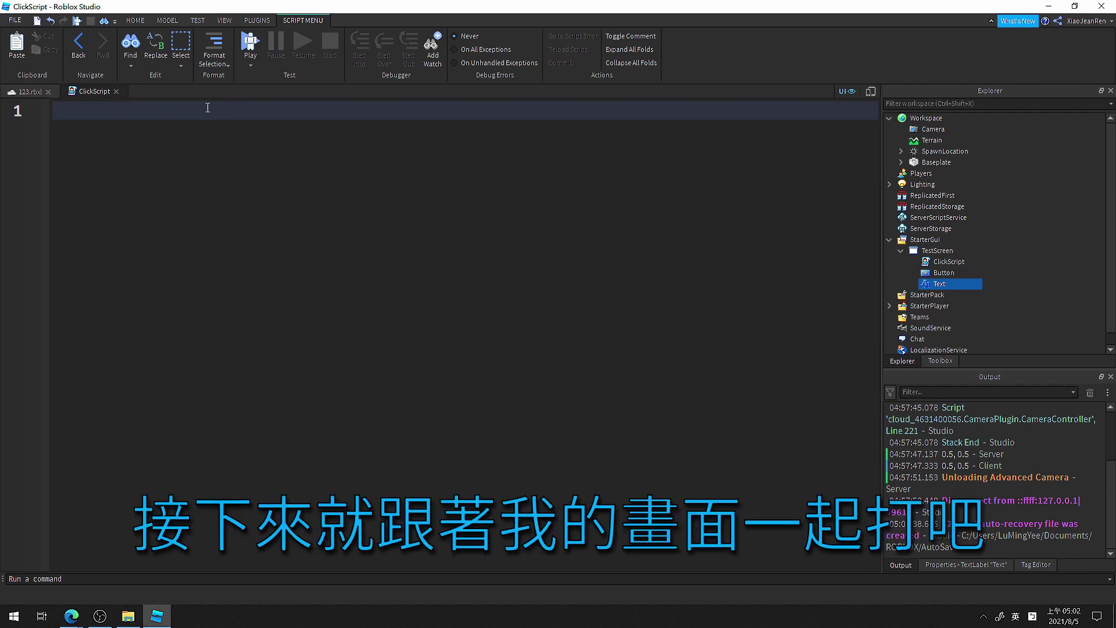
Declare a local variable TestScreen equal to script.Parent on line 1 of ClickScript.
text(local)
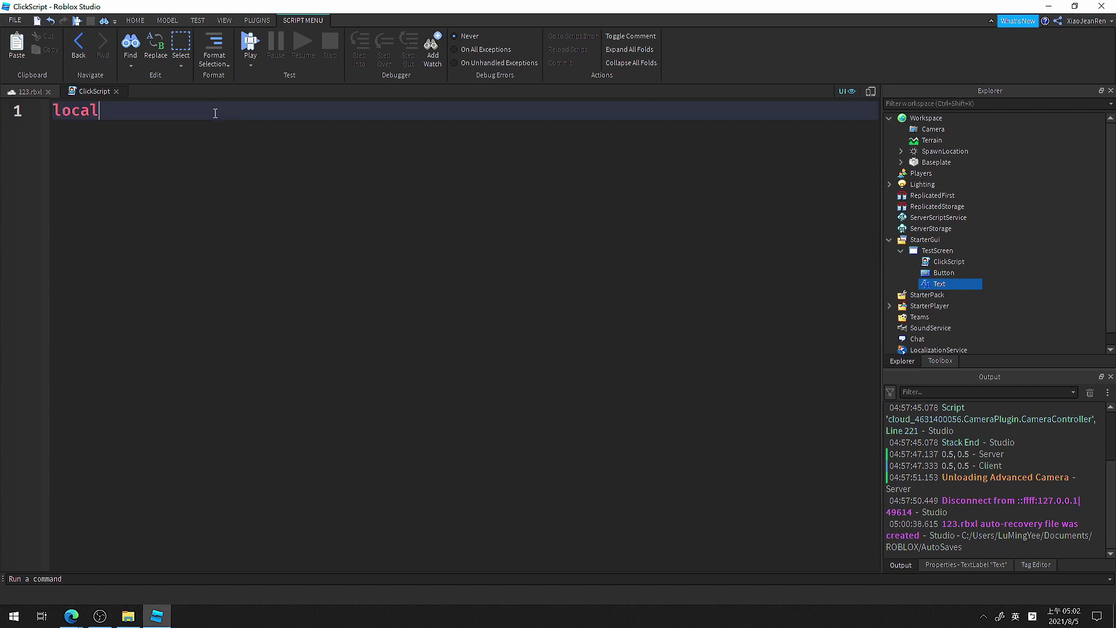
text( TestScreen = script.Parent)
key(Return)
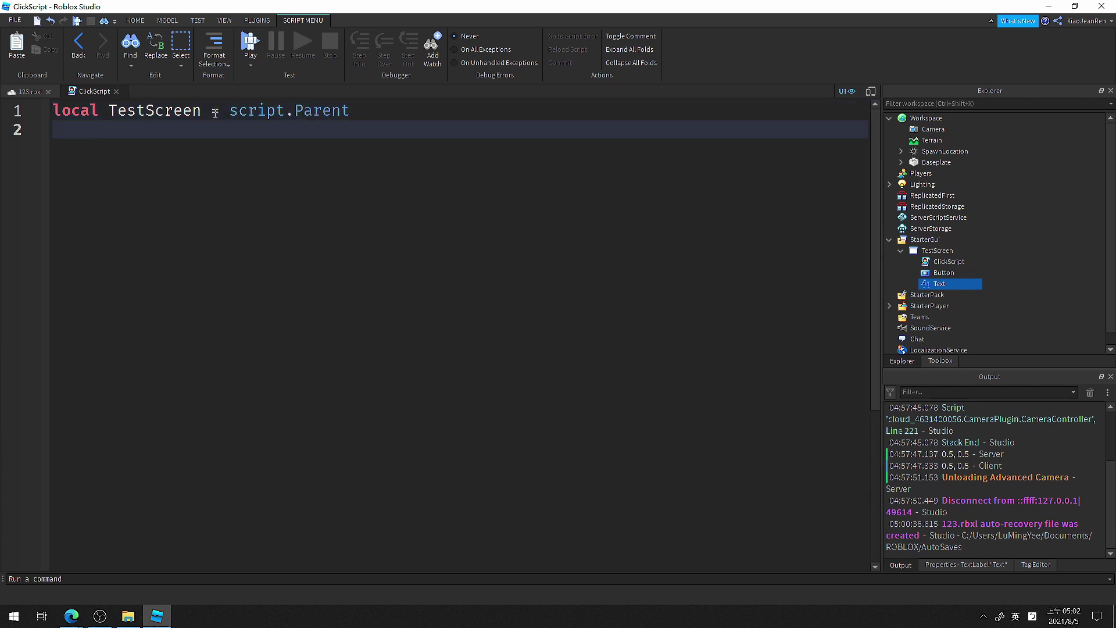
Declare a local variable Button equal to TestScreen.Button on line 2 of ClickScript.
text(local B)
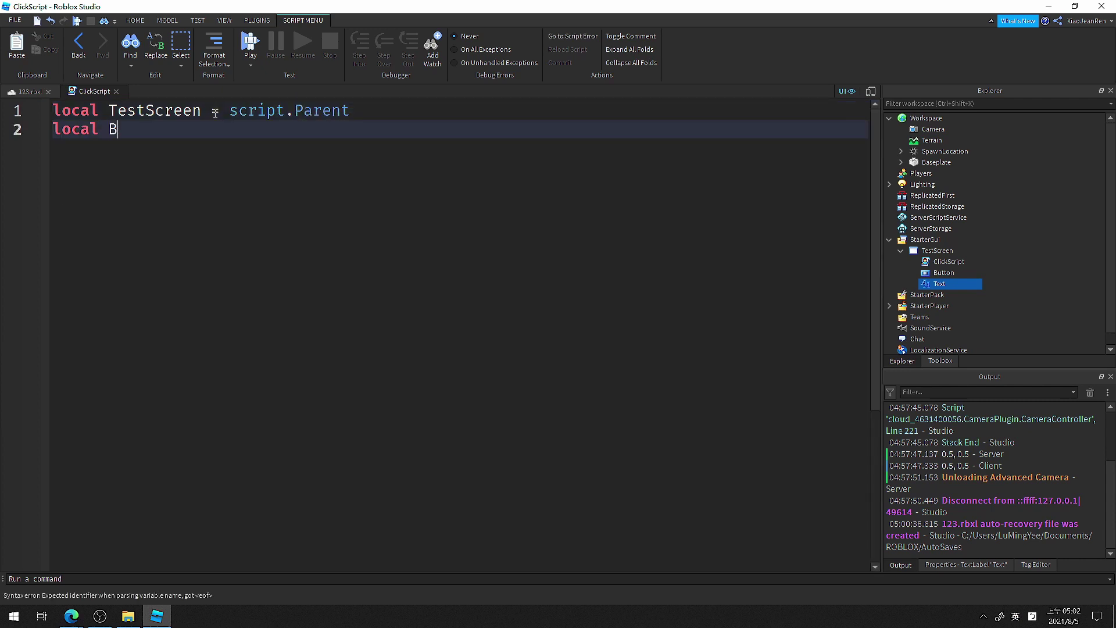
text(utton = sc)
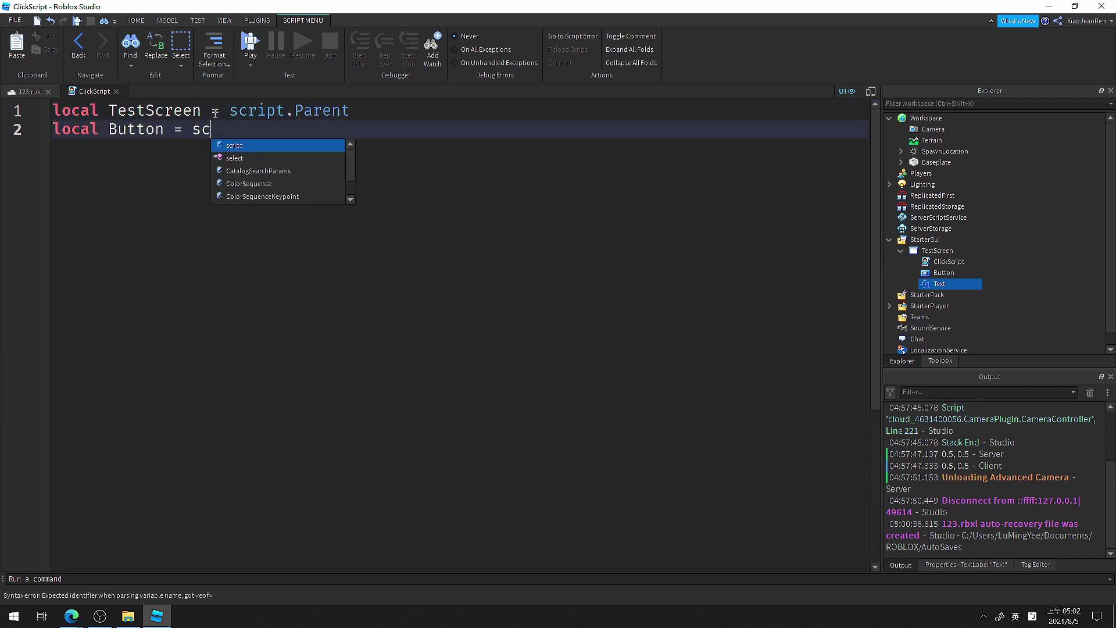
key(BackSpace)
key(BackSpace)
text(Test)
key(Tab)
text(.)
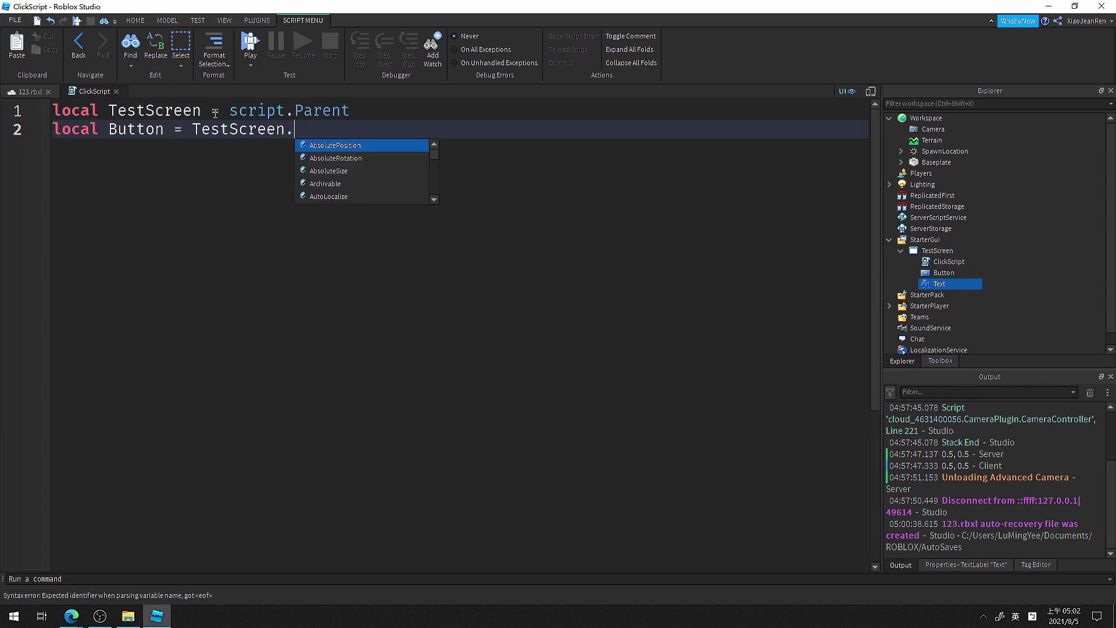
text(B)
key(Tab)
key(Return)
Declare a local variable Text equal to TestScreen.Text on line 3 of ClickScript.
text(lc)
key(Tab)
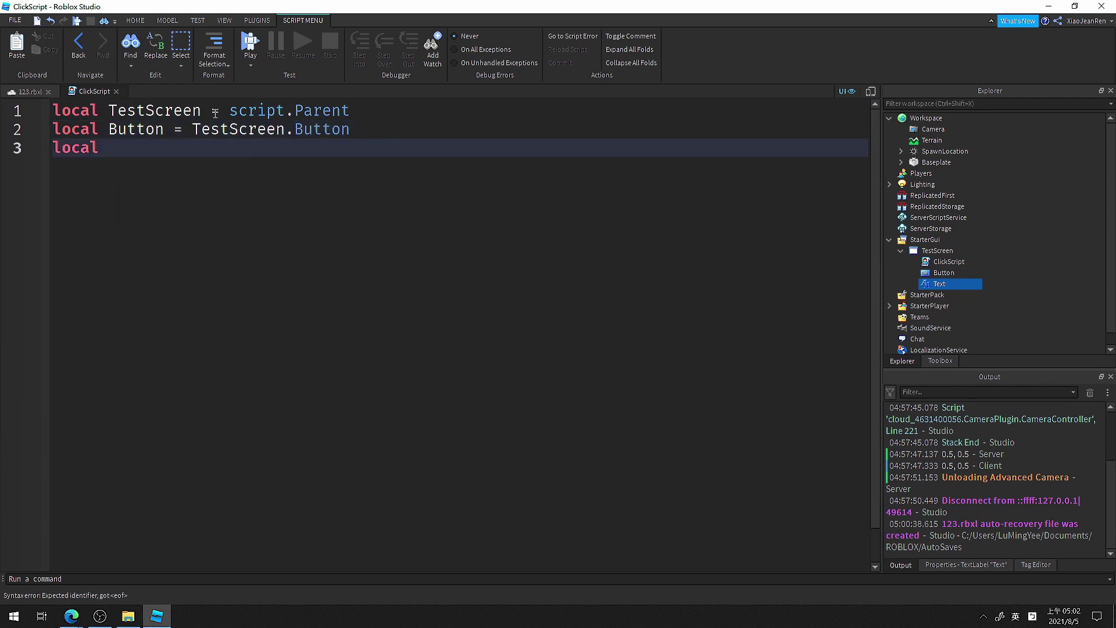
text(Text = )
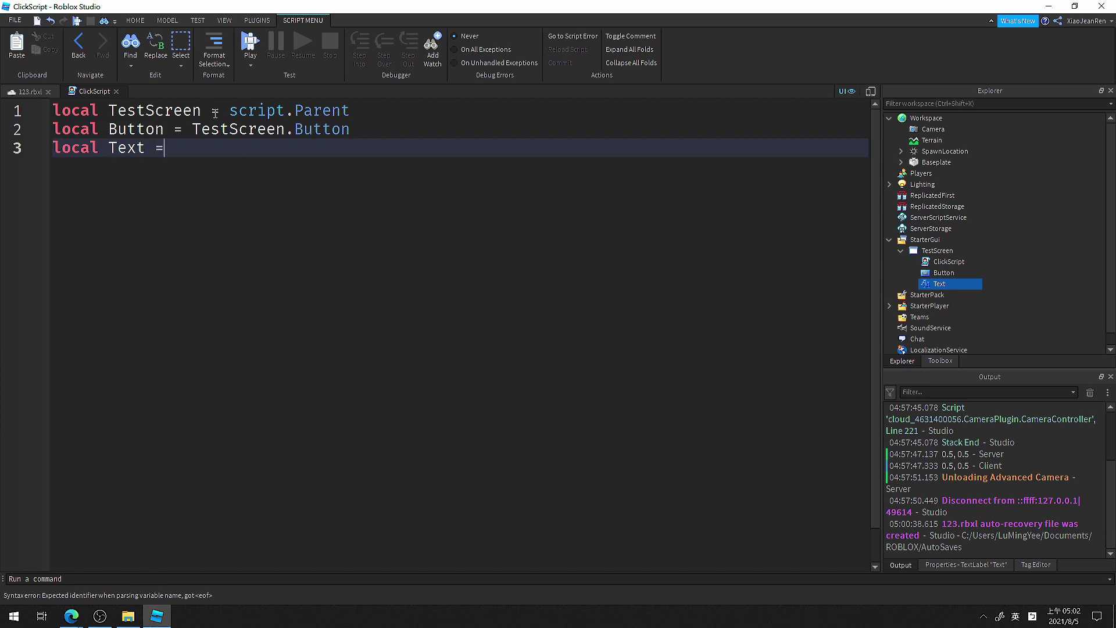
text(Tes)
key(Tab)
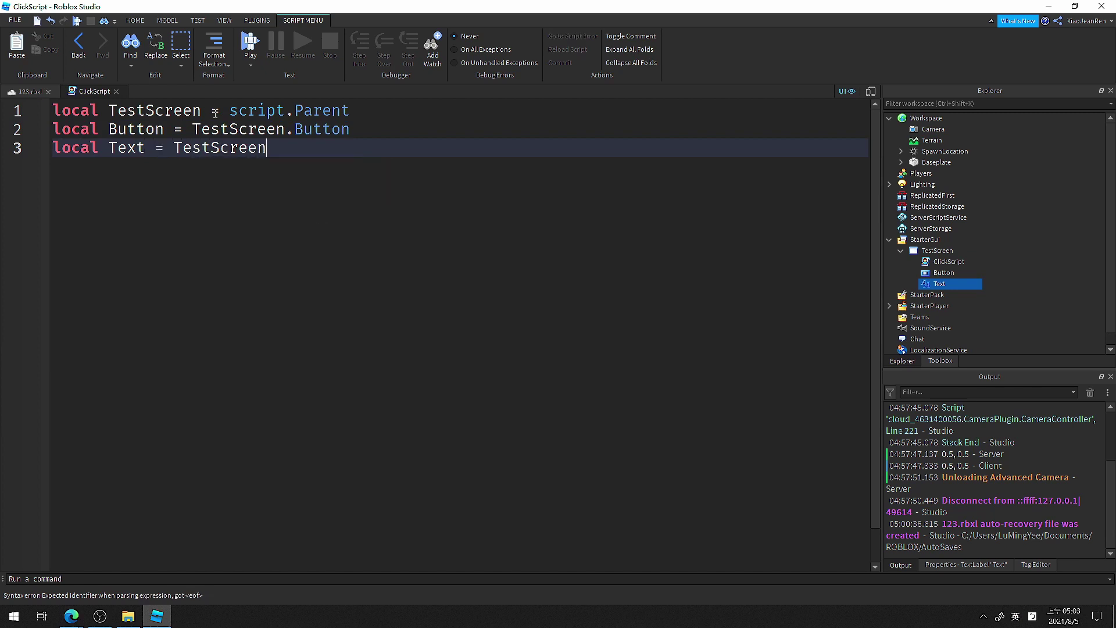
text(.Te)
key(Tab)
key(Return)
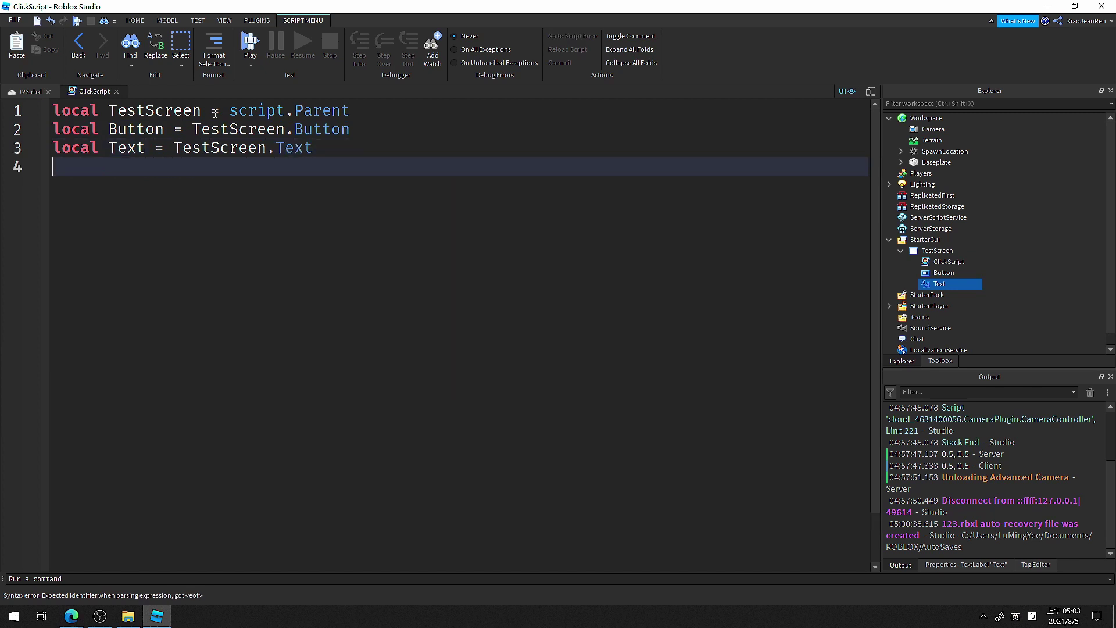
Leave a blank line and declare a local variable count equal to 0.
key(Return)
text(local cou)
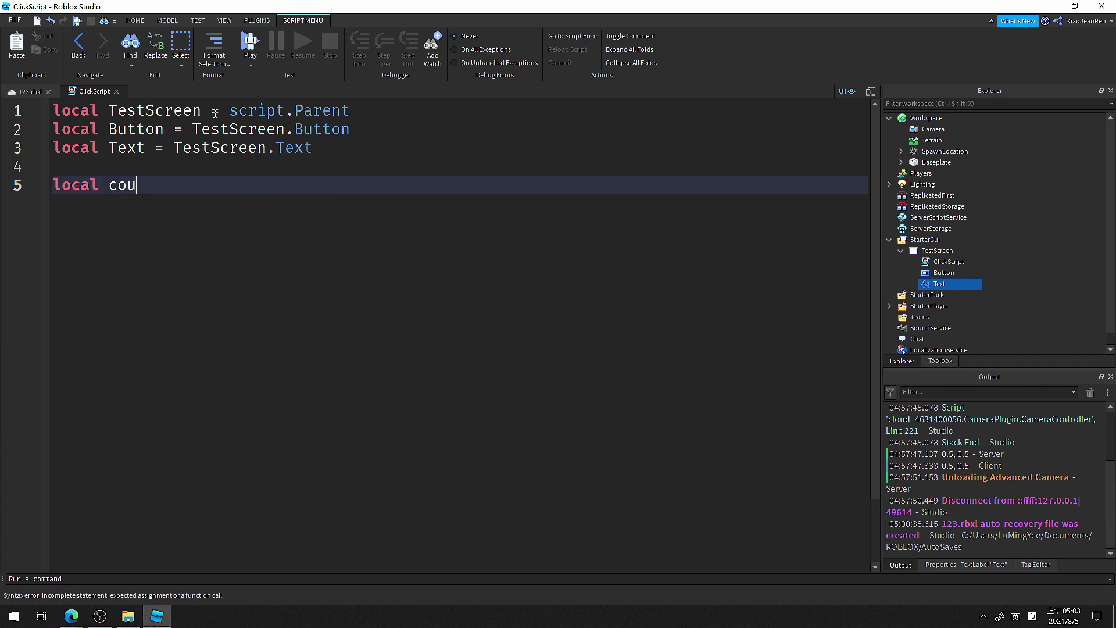
text(nt = 0)
key(Return)
key(Return)
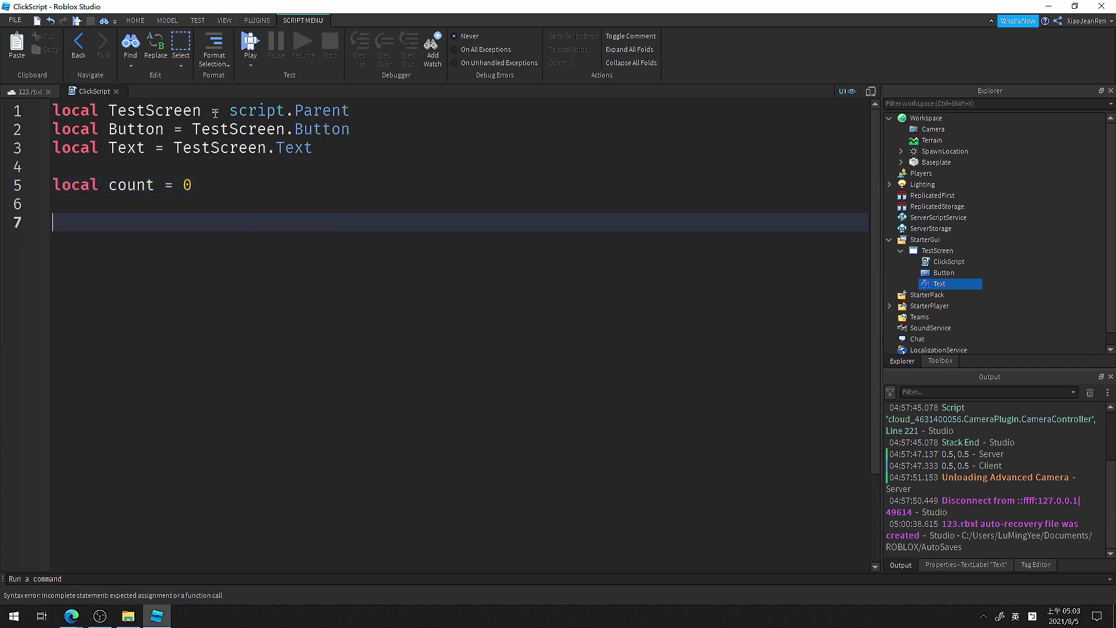
Connect an anonymous function to the button's event with Button.MouseButton1Down:Connect(function() and its closing end).
text(But)
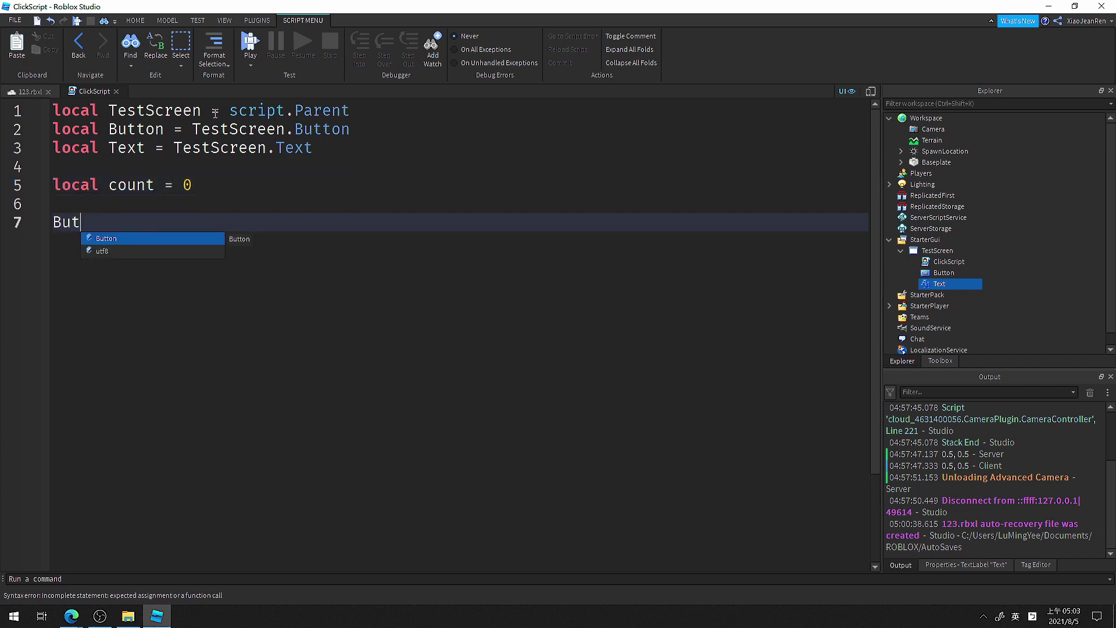
text(ton.MouseB)
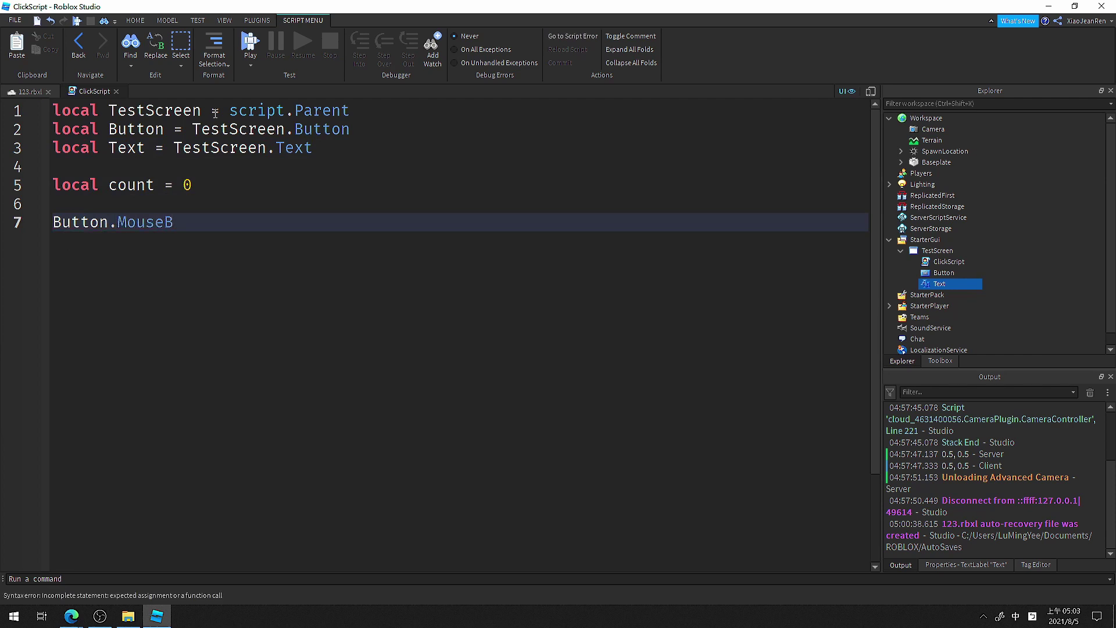
text(utton1Down:Connec)
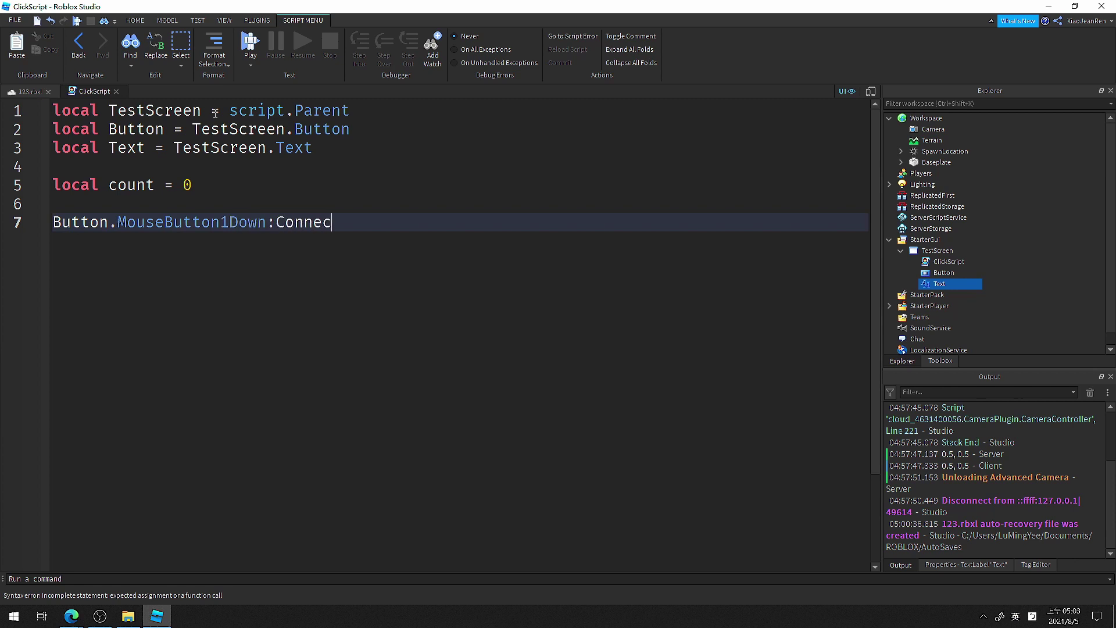
text(t(function())
key(Return)
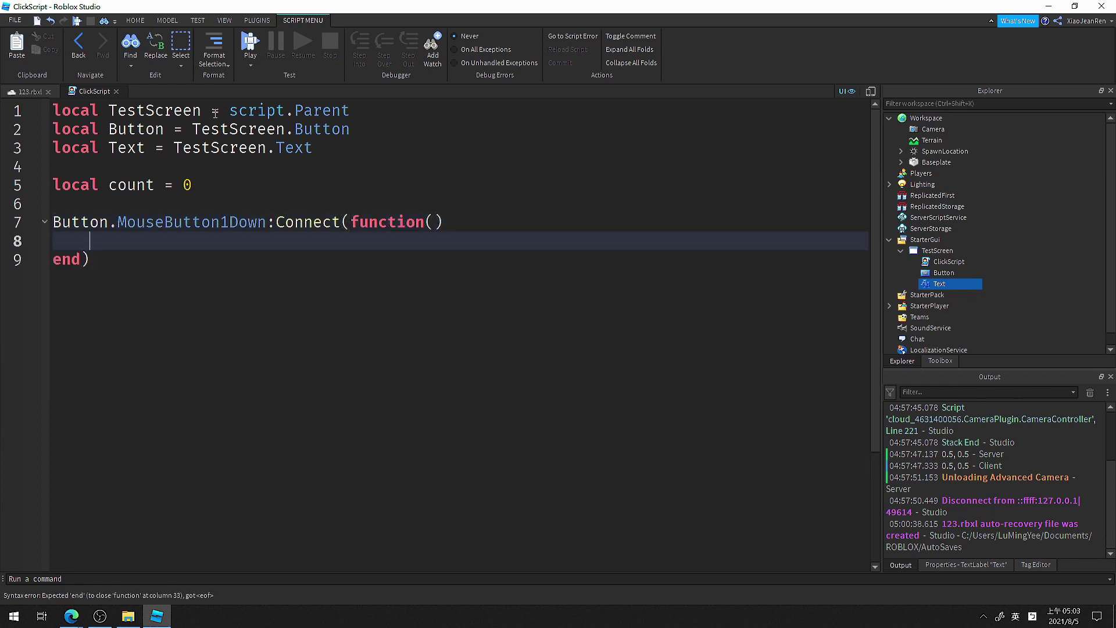
Start a Text.Text = assignment inside the button's function and insert the line count = count + 1 above it.
text(T)
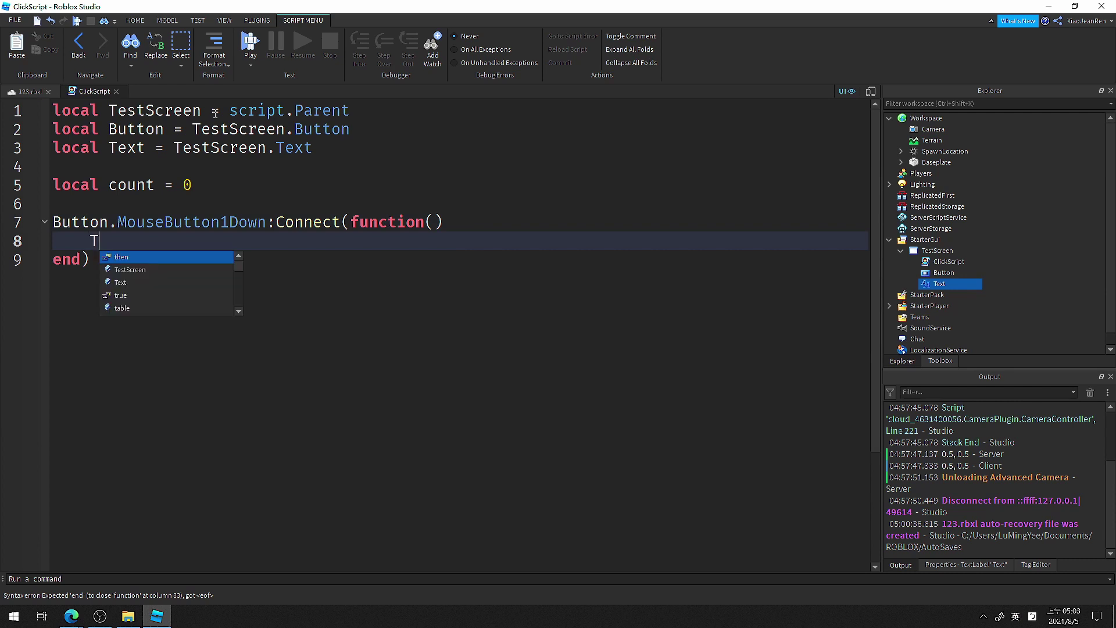
text(ext.Text =)
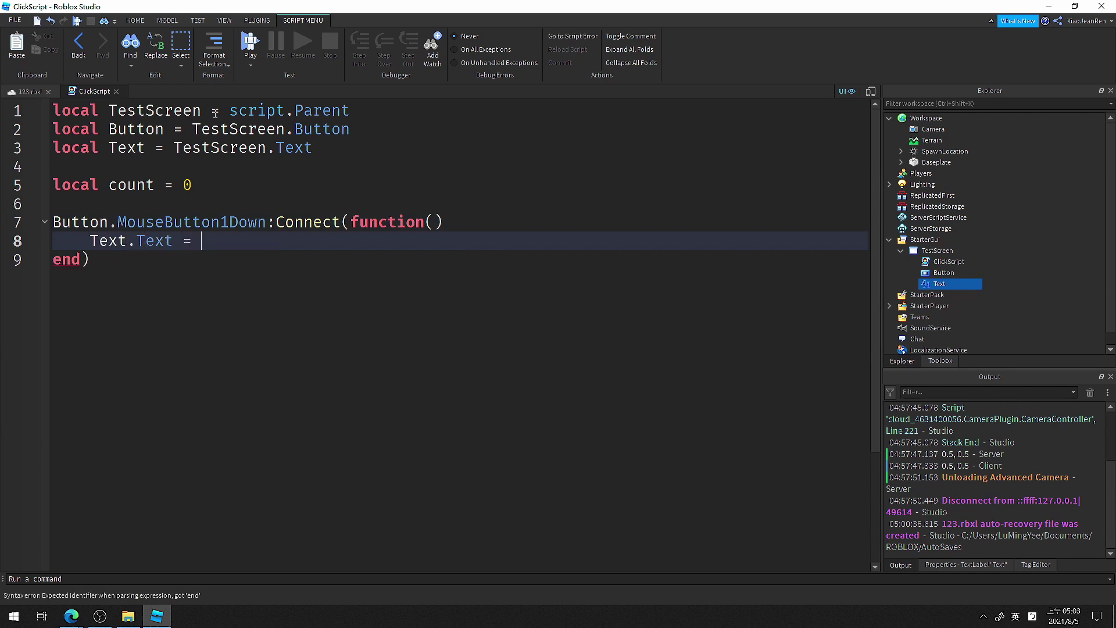
key(Up)
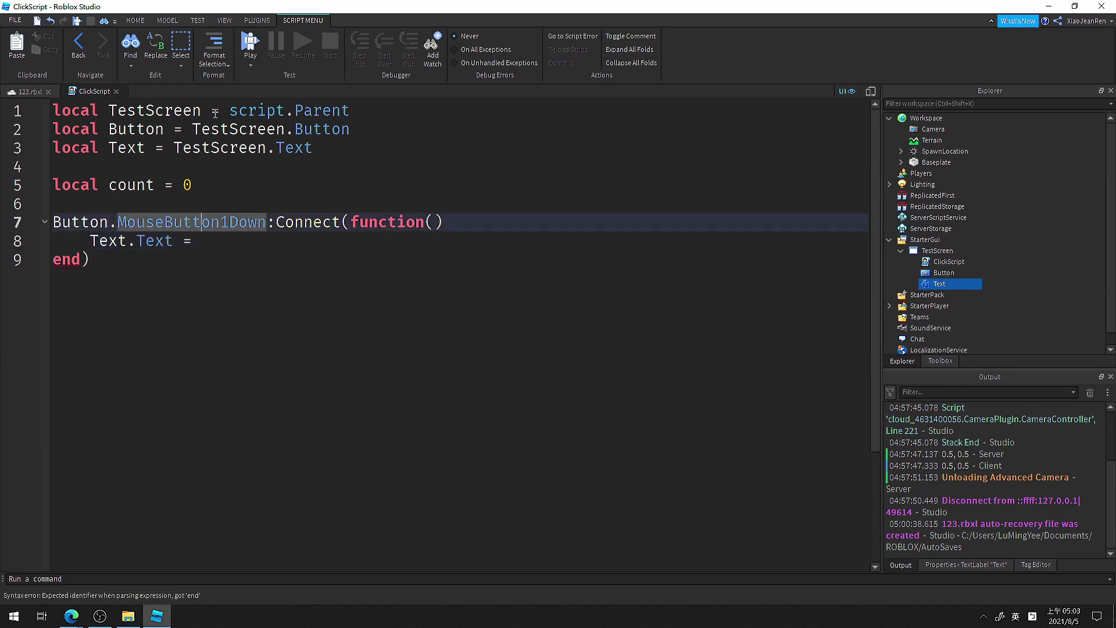
key(End)
key(Return)
text(count)
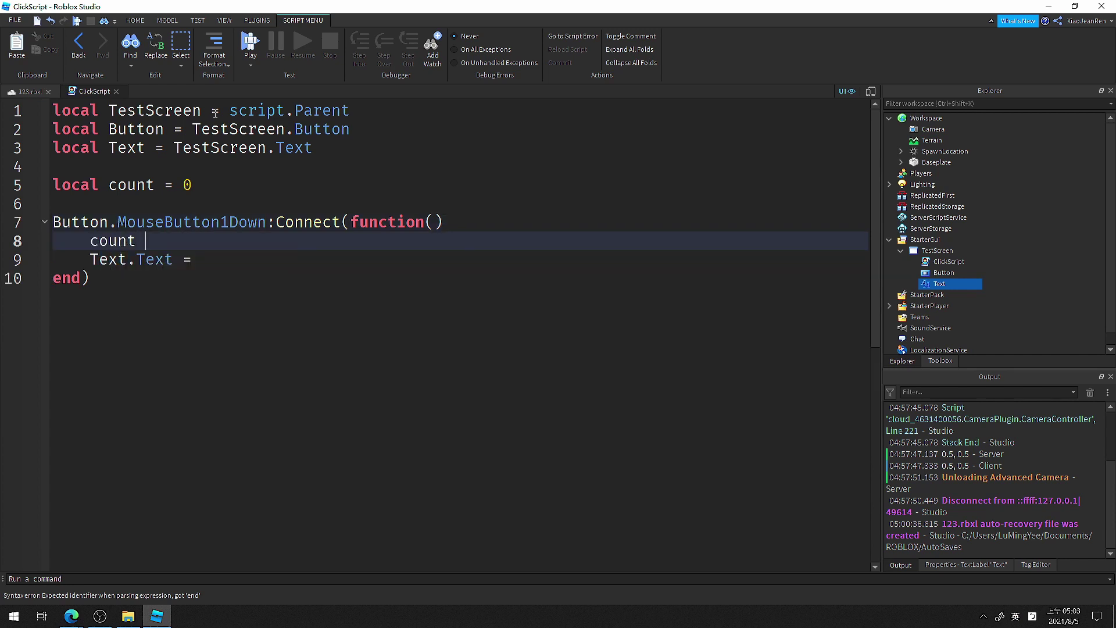
text( = count + 1)
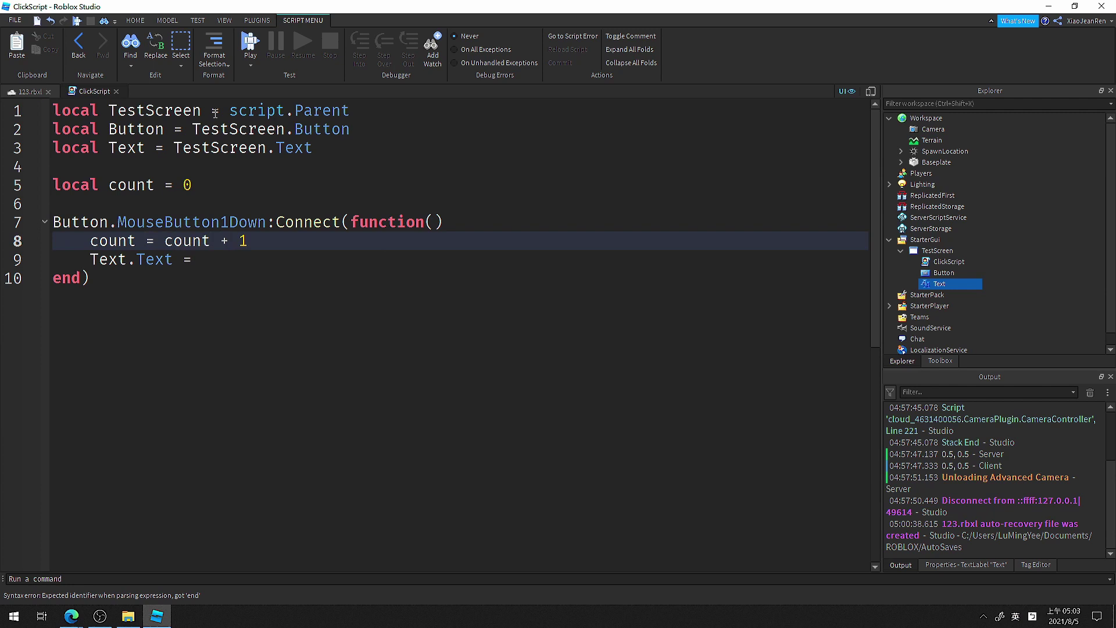
Complete the assignment as Text.Text = "我總共按了 " .. count .. " 下按鈕" and save the file.
key(Down)
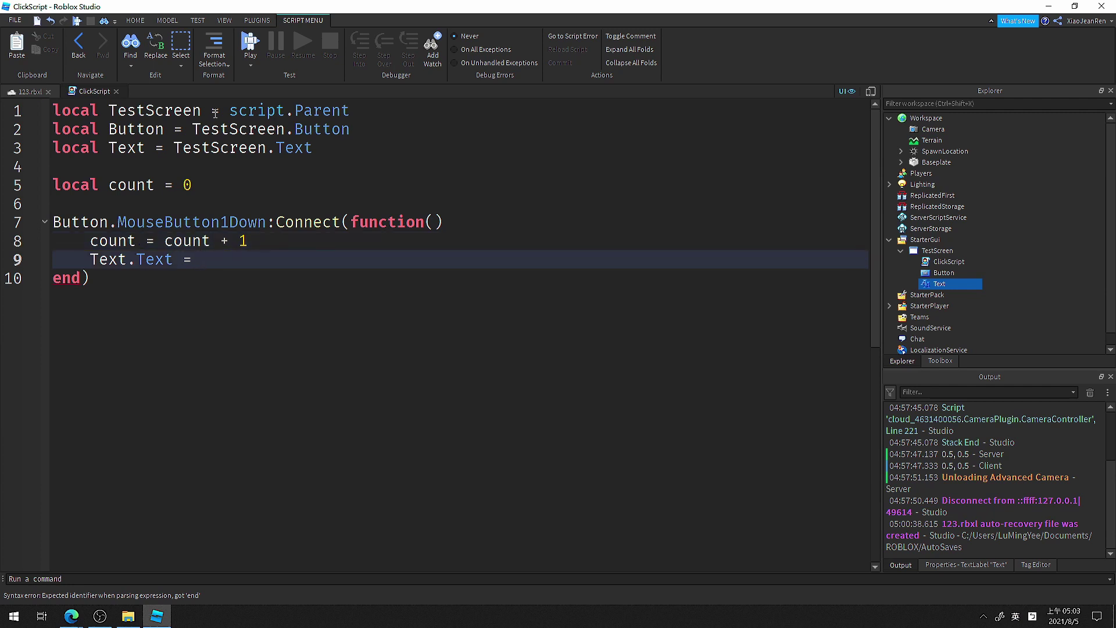
text("我總共按)
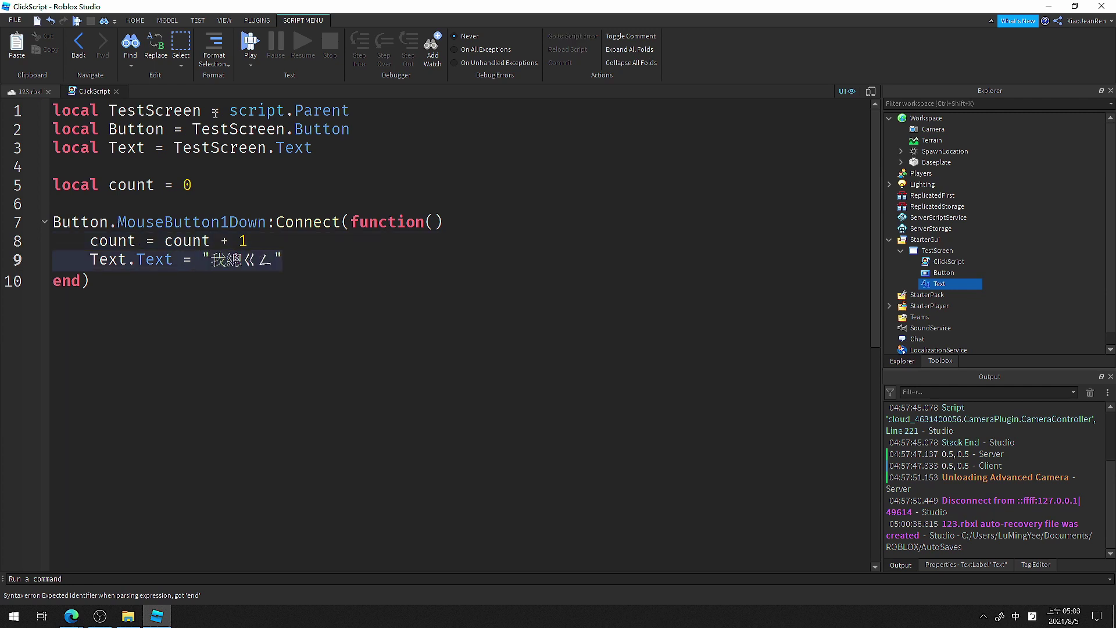
text(了)
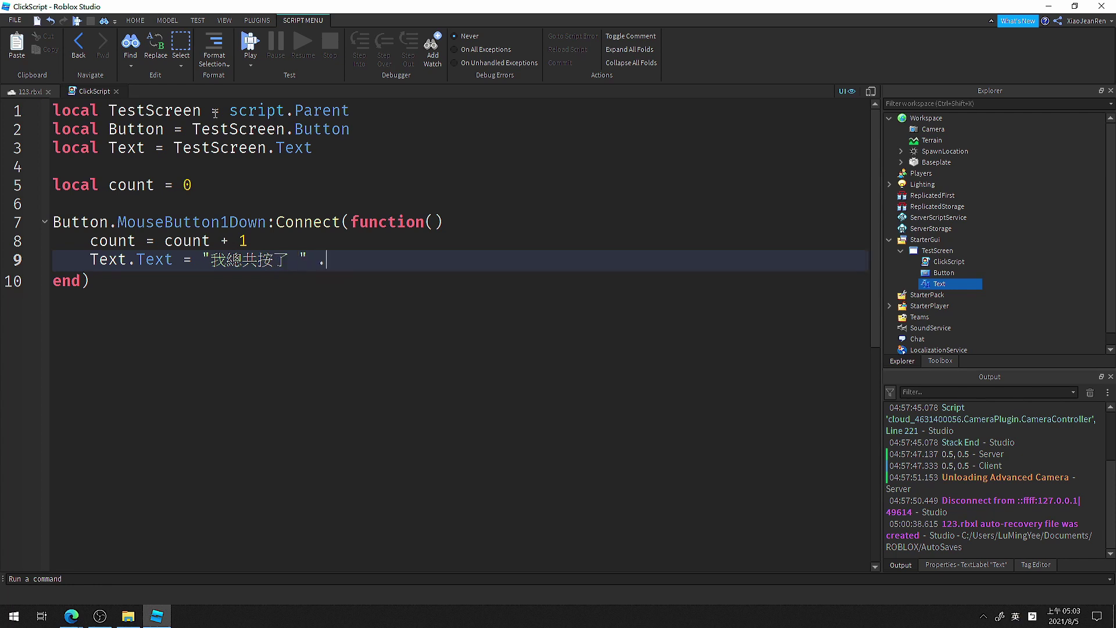
text( " .. coun)
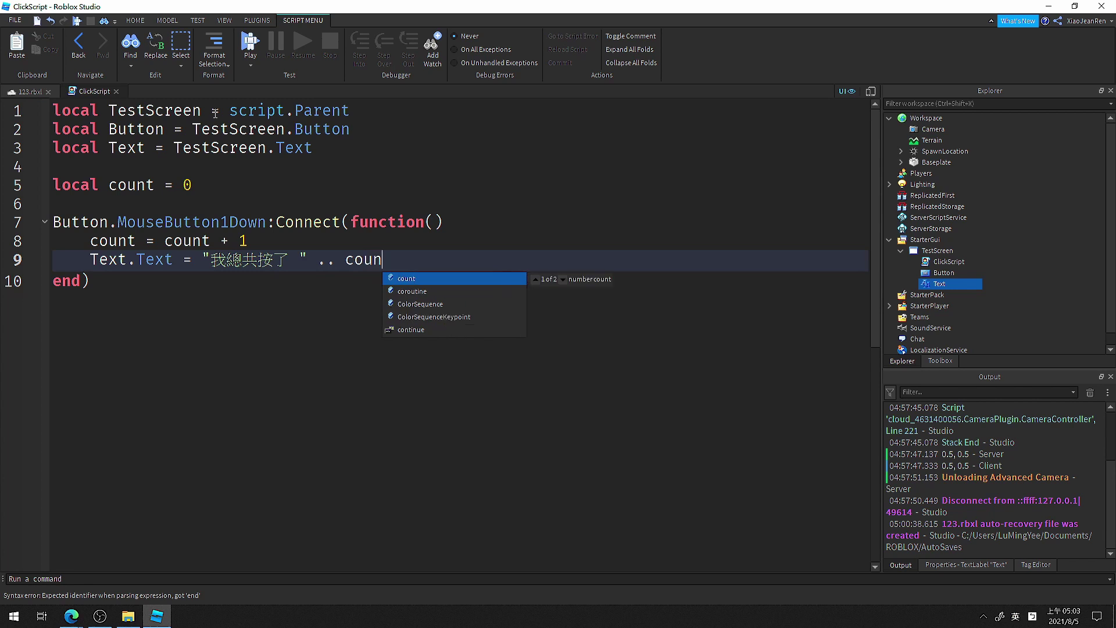
key(Tab)
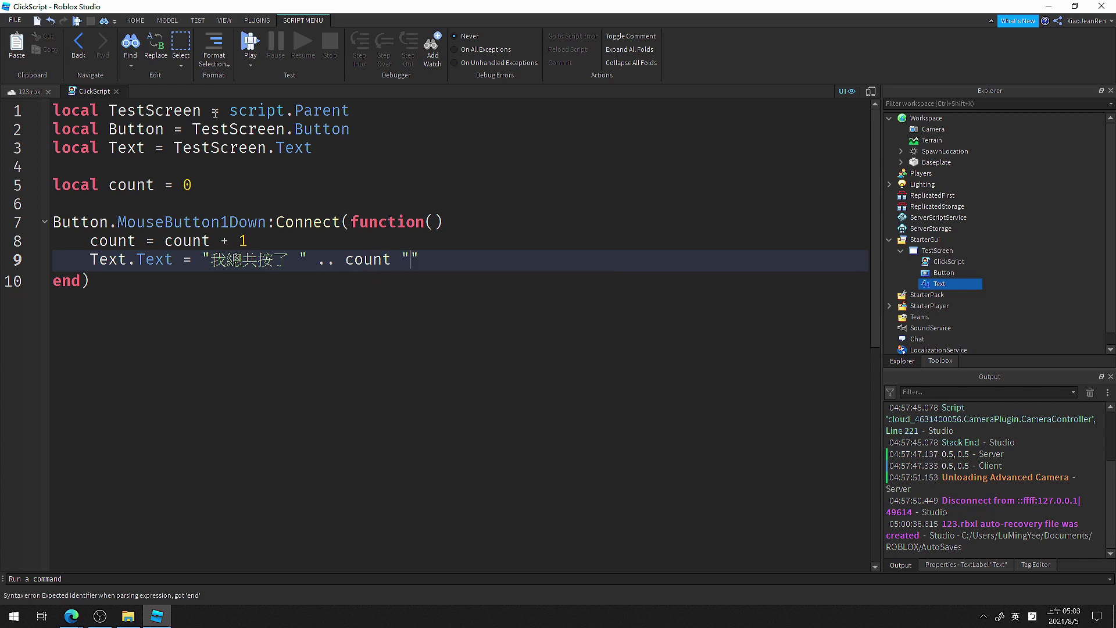
text(.. " )
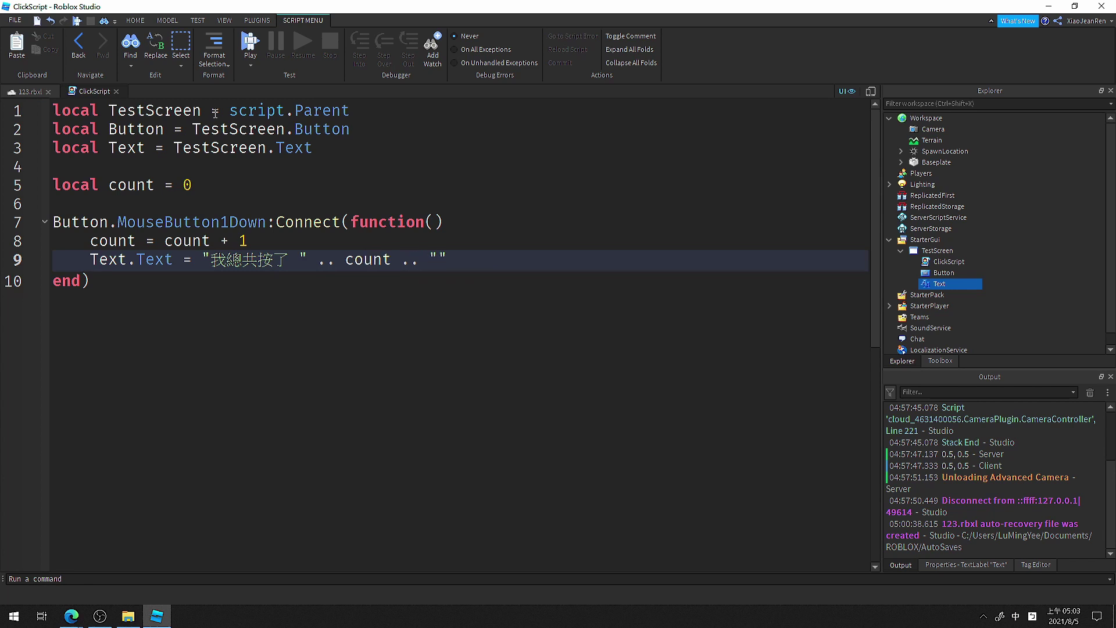
text(下按鈕)
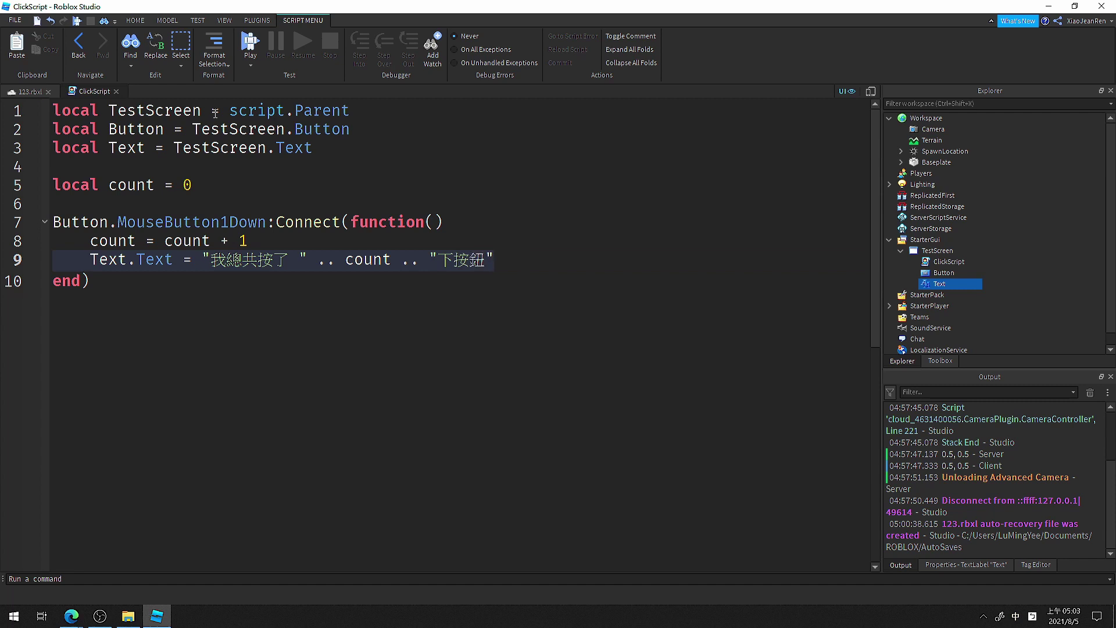
key(Left)
key(Left)
key(Left)
key(ctrl+s)
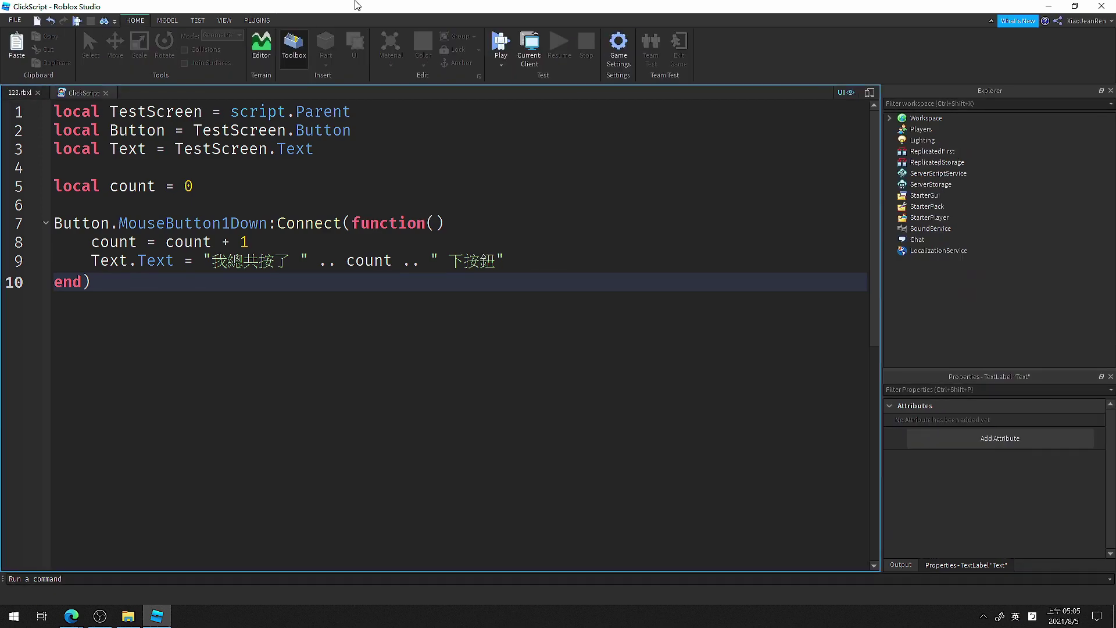
Start a playtest of the place and walk the character around the baseplate.
key(F5)
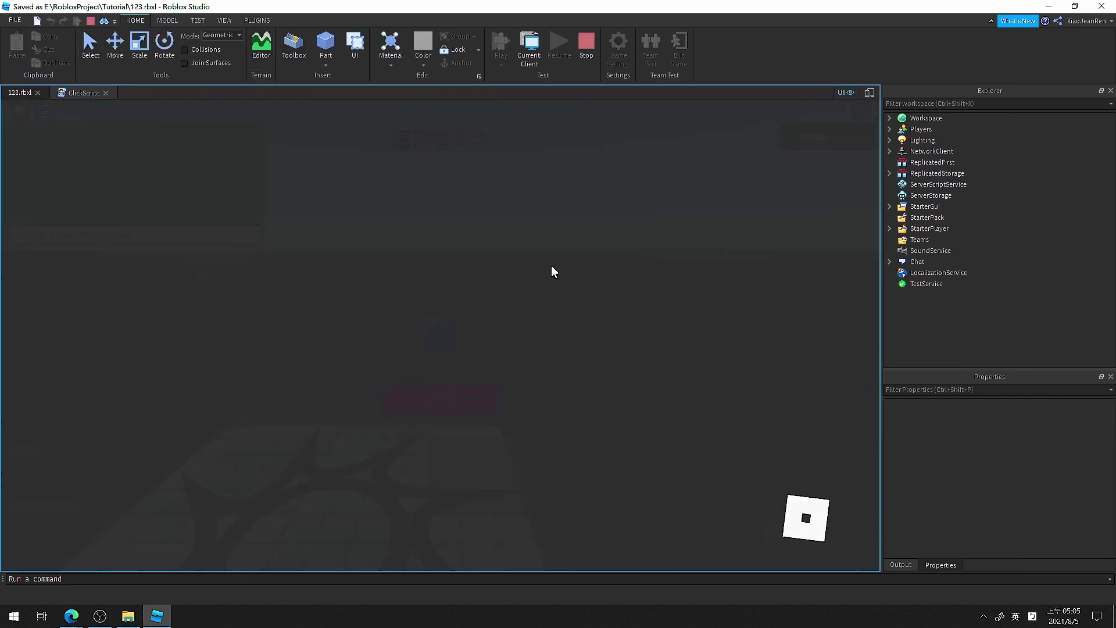
key(w)
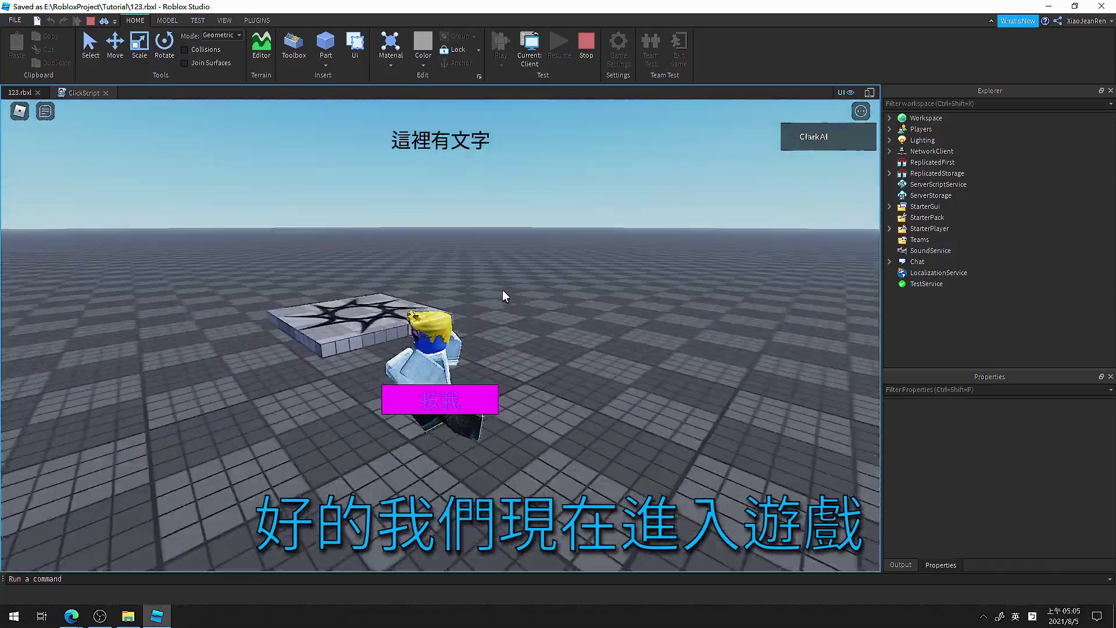
key(d)
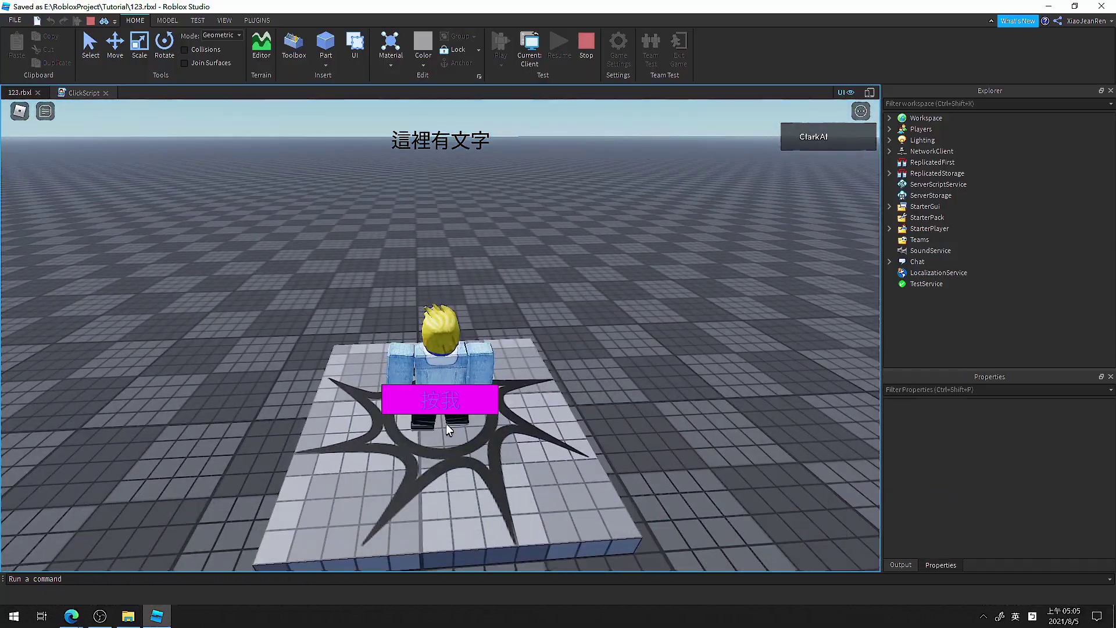
Test the click counter by activating the 按我 button many times in quick succession.
double_click(442, 407)
double_click(442, 407)
double_click(441, 407)
triple_click(441, 407)
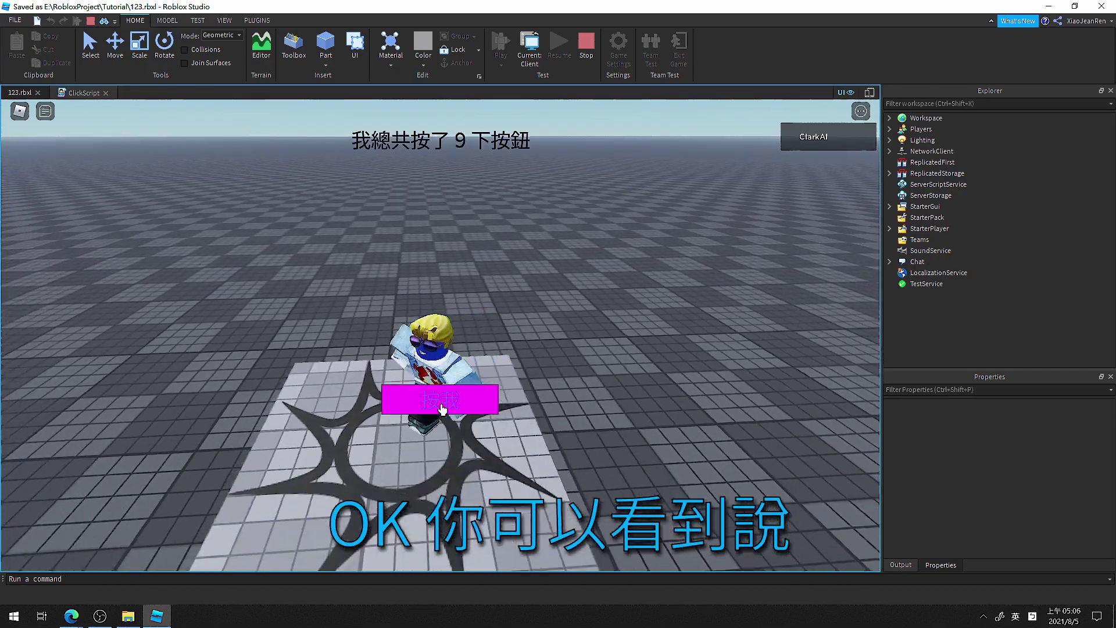
triple_click(441, 407)
triple_click(441, 406)
triple_click(441, 407)
triple_click(442, 407)
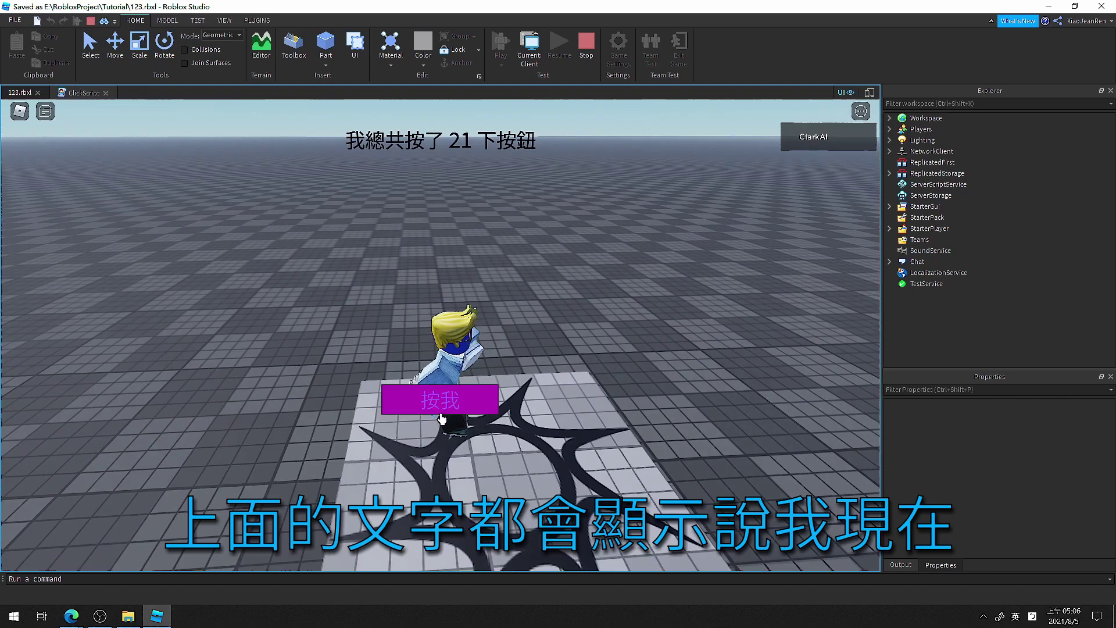
double_click(440, 410)
double_click(440, 410)
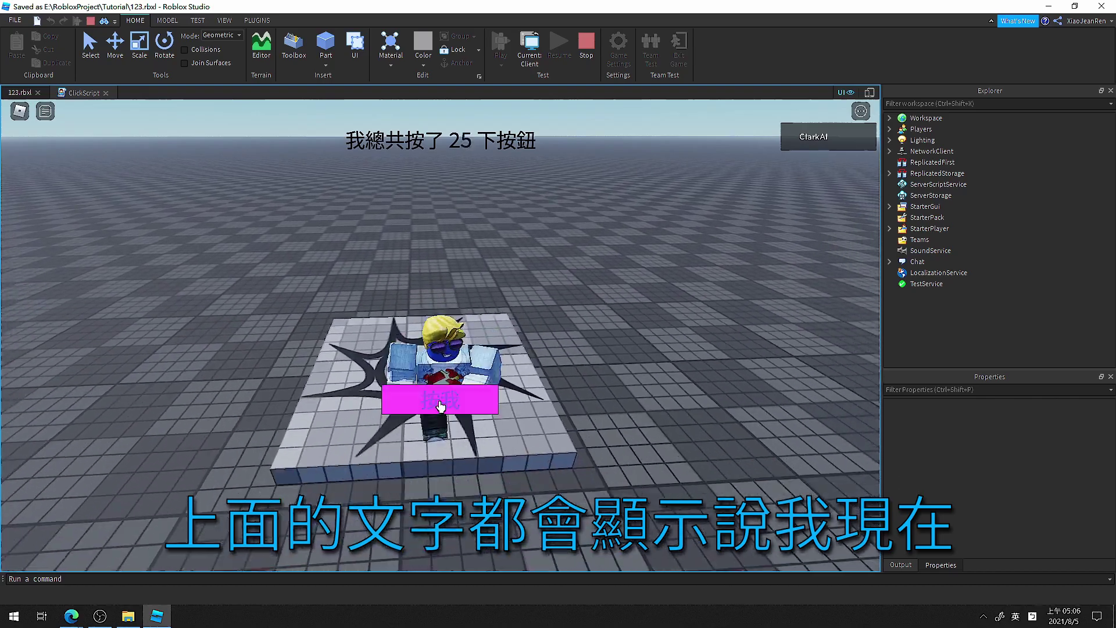
triple_click(440, 409)
double_click(440, 408)
triple_click(440, 407)
double_click(440, 407)
triple_click(439, 405)
triple_click(440, 407)
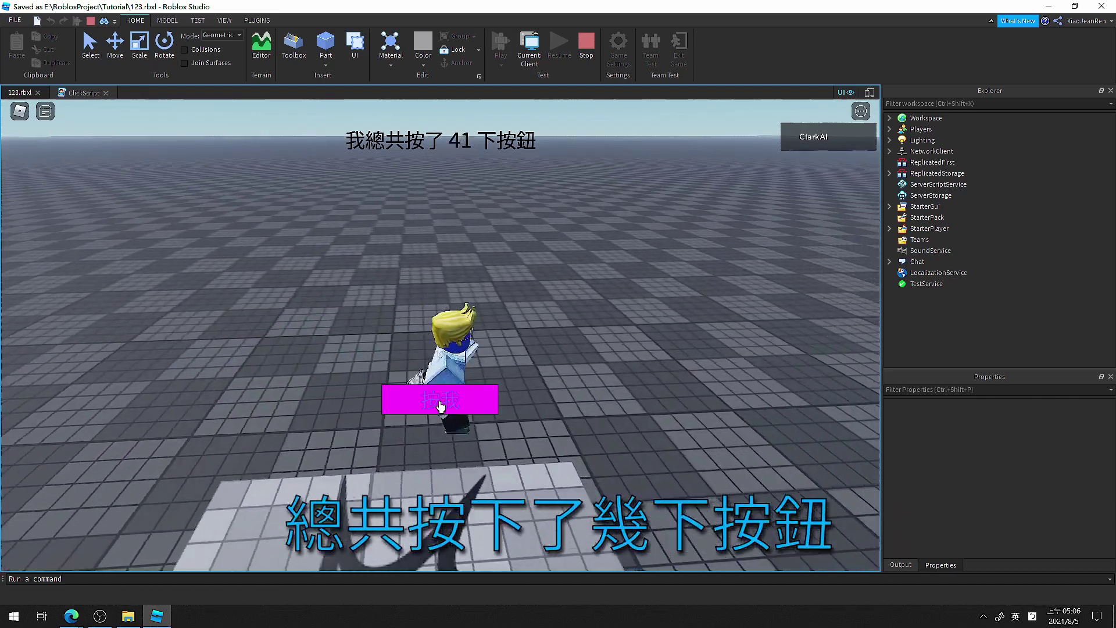
double_click(440, 407)
double_click(440, 406)
triple_click(440, 407)
double_click(440, 407)
triple_click(440, 406)
double_click(440, 407)
triple_click(440, 406)
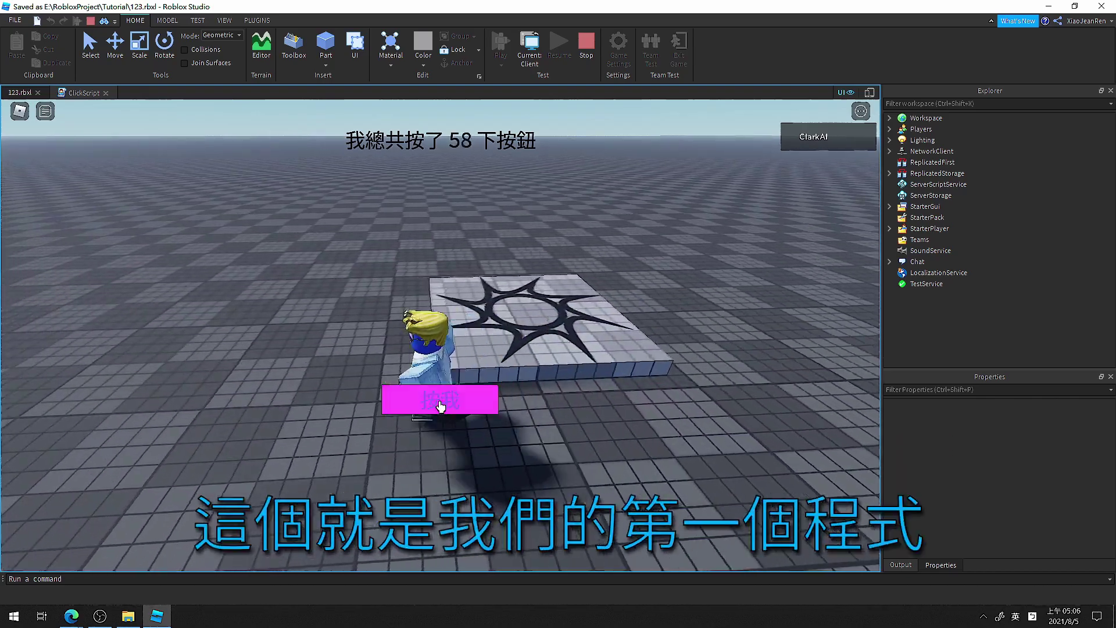
triple_click(440, 406)
triple_click(439, 407)
double_click(439, 407)
double_click(439, 407)
double_click(440, 406)
double_click(440, 407)
double_click(440, 407)
double_click(440, 406)
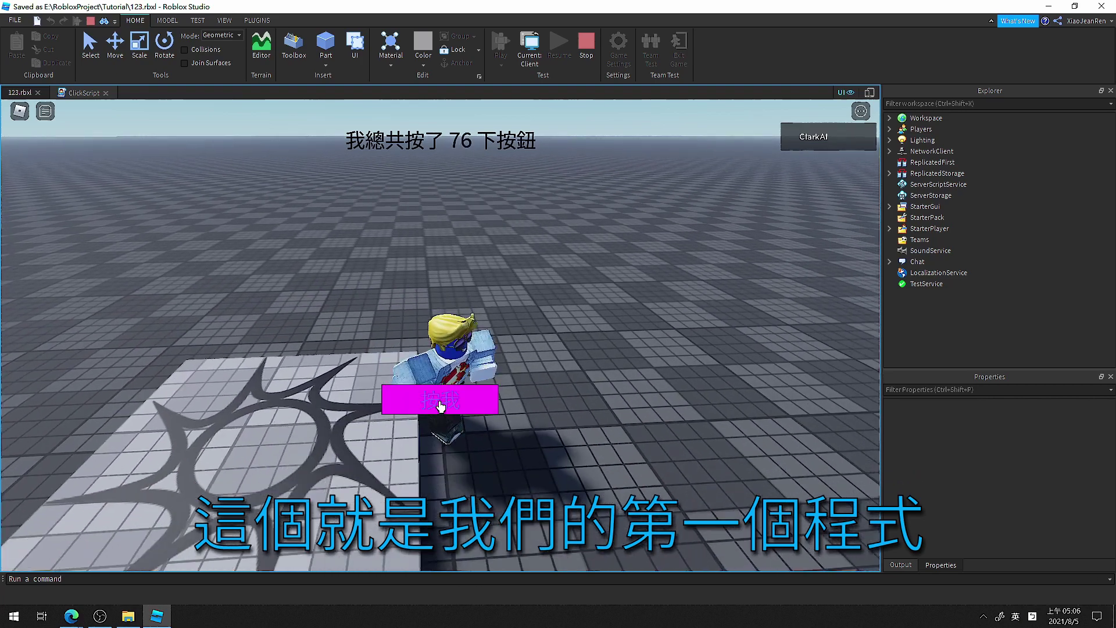